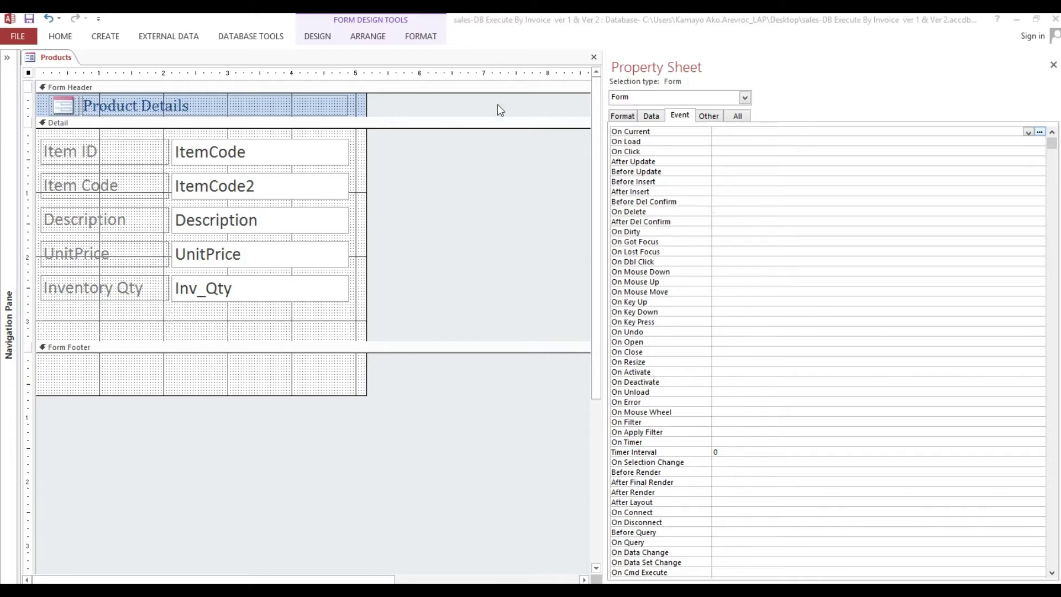
Step: Select the UnitPrice text box so the Property Sheet shows its event properties
{"action": "left_click", "coordinate": [193, 259]}
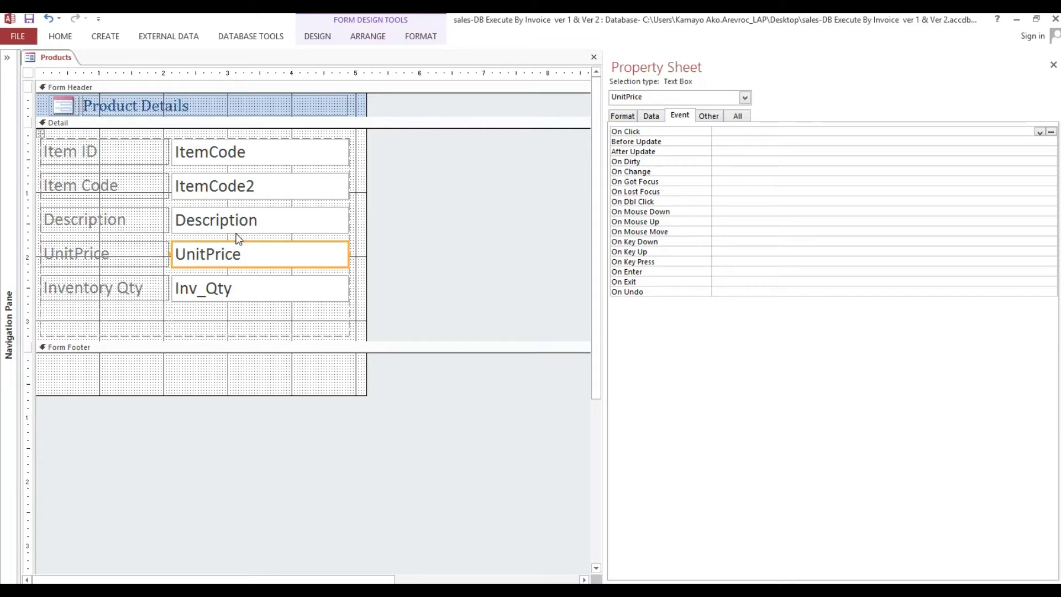
{"action": "left_click", "coordinate": [202, 227]}
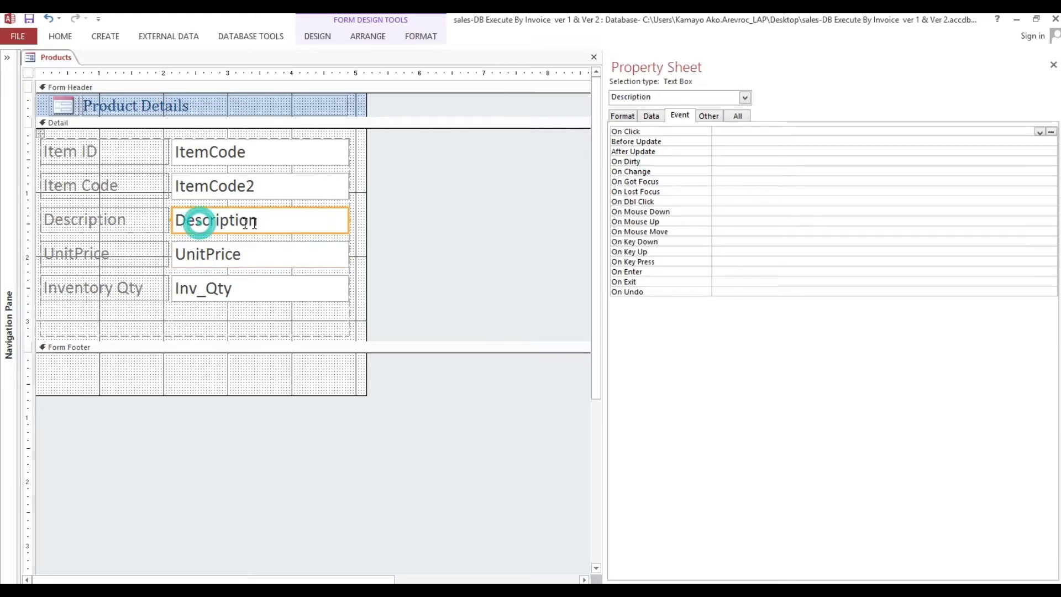
{"action": "left_click", "coordinate": [193, 257]}
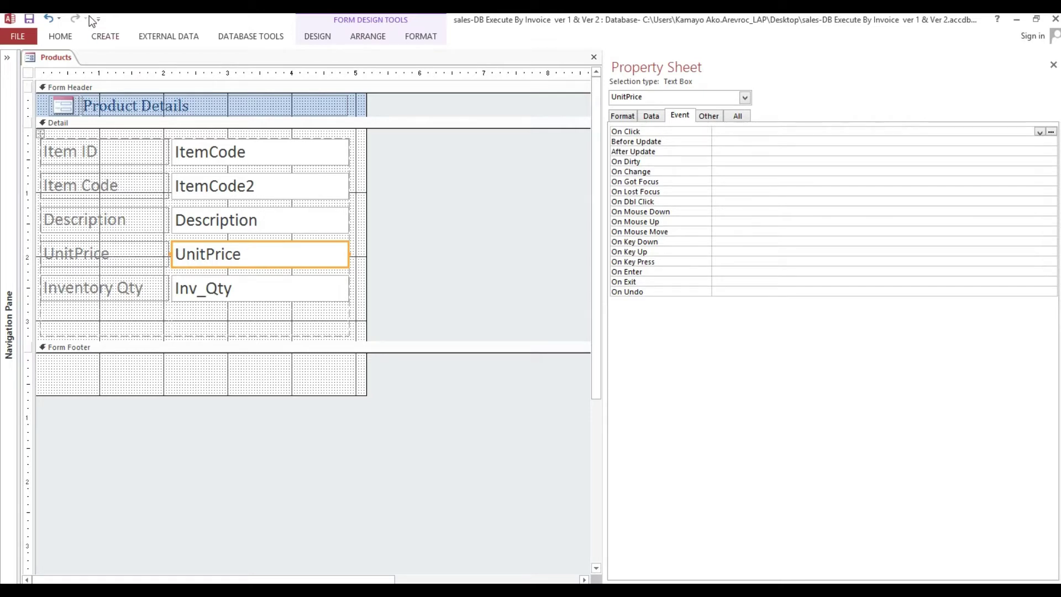
Step: View the Products form in Form view, step to the next record, then return to Milk
{"action": "left_click", "coordinate": [63, 36]}
{"action": "left_click", "coordinate": [15, 59]}
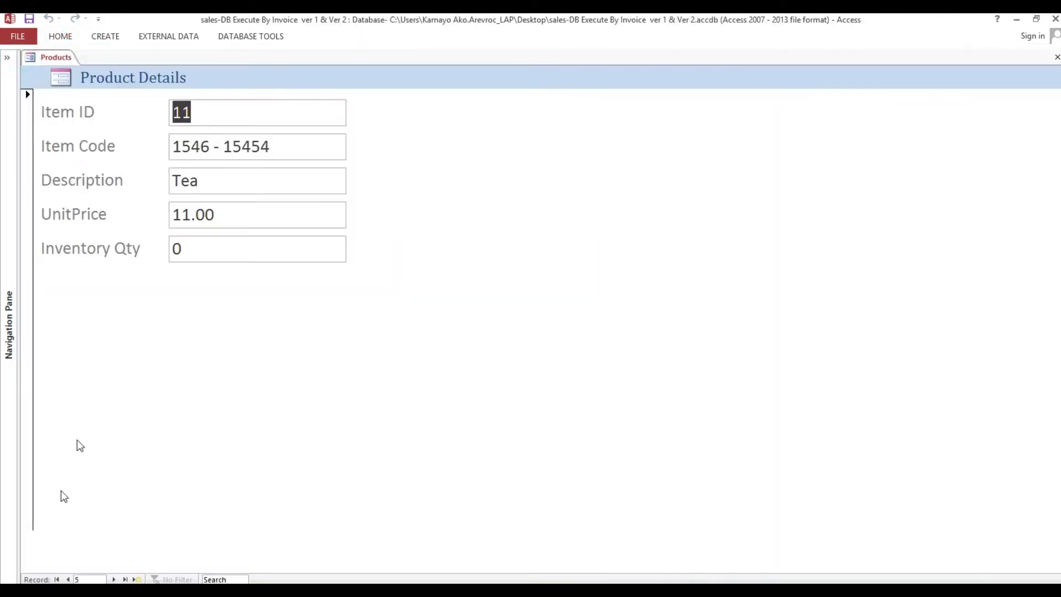
{"action": "left_click", "coordinate": [109, 579]}
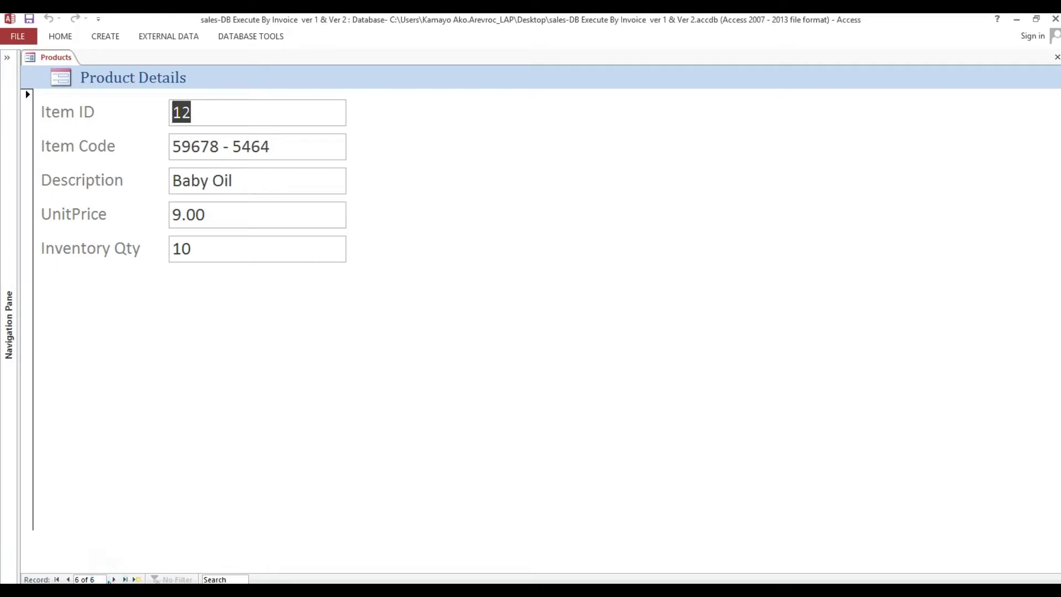
{"action": "left_click", "coordinate": [57, 579]}
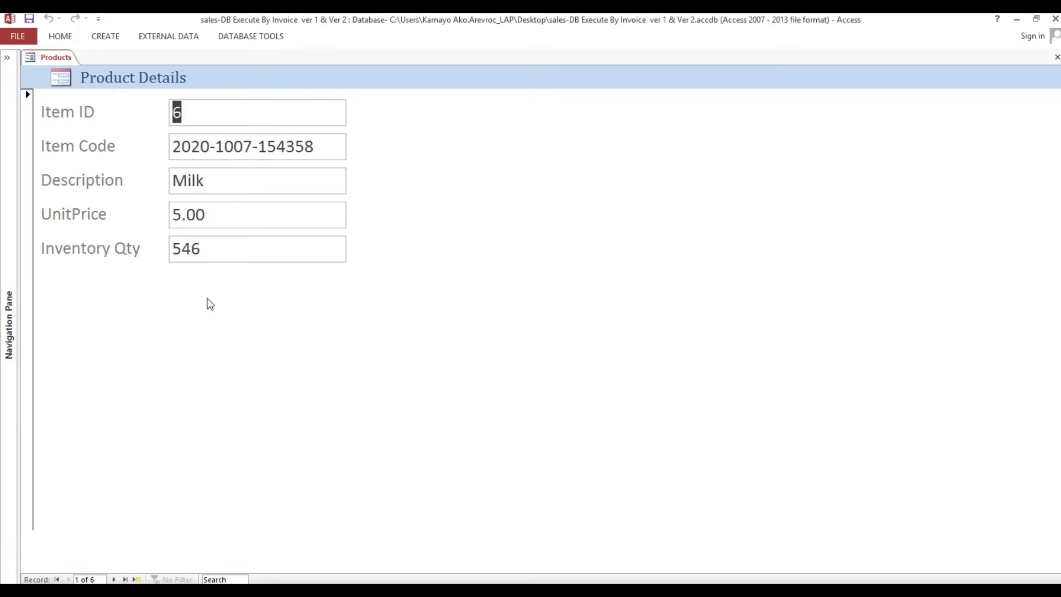
{"action": "right_click", "coordinate": [207, 299]}
Step: Return the form to Design view and reselect the UnitPrice text box
{"action": "left_click", "coordinate": [229, 343]}
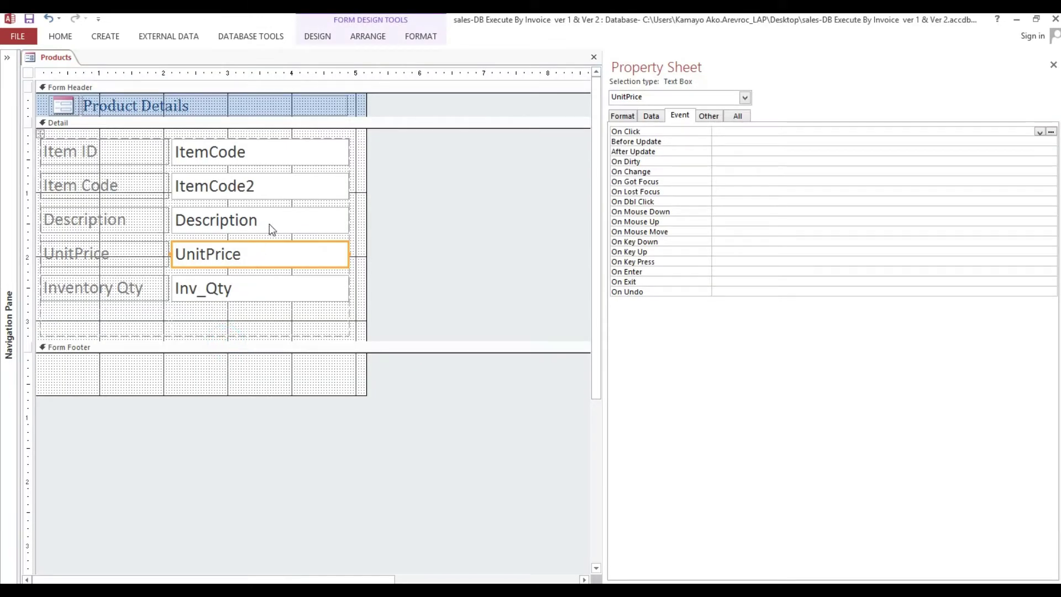
{"action": "left_click", "coordinate": [651, 116]}
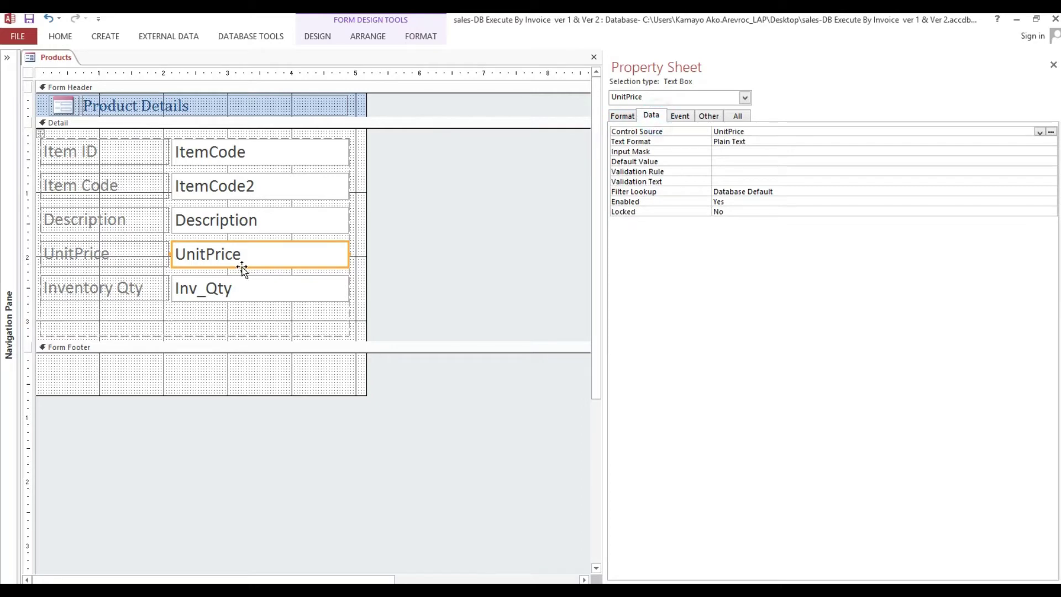
{"action": "left_click", "coordinate": [311, 194]}
{"action": "left_click", "coordinate": [294, 153]}
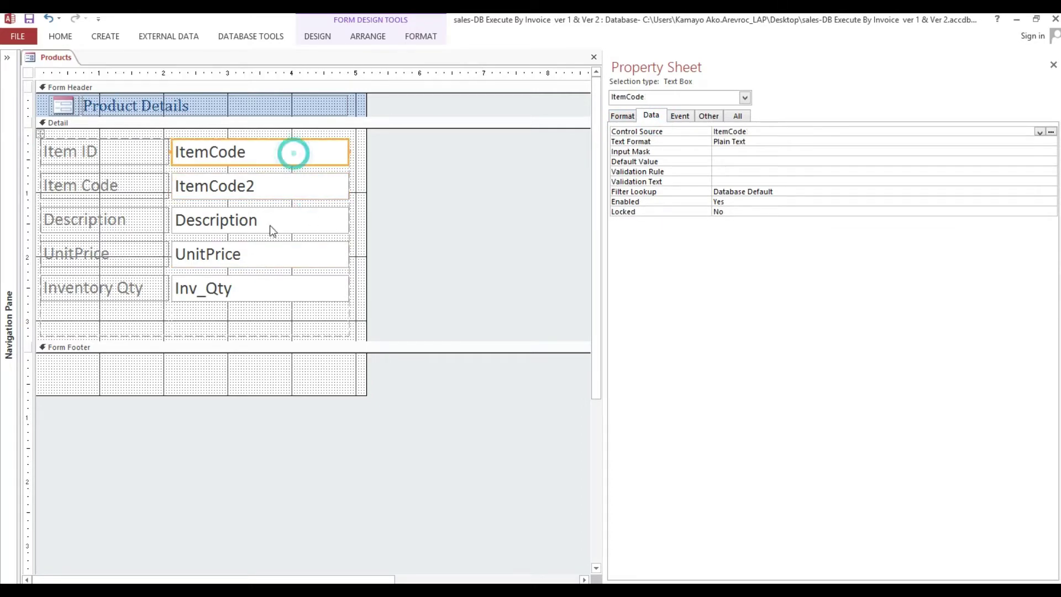
{"action": "left_click", "coordinate": [271, 225]}
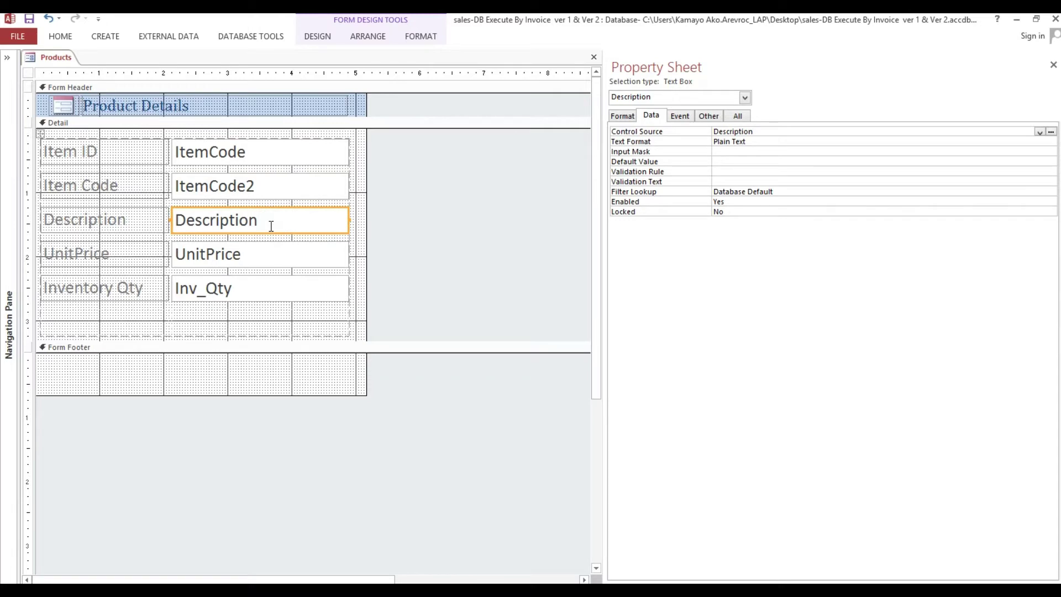
{"action": "left_click", "coordinate": [261, 252]}
Step: Change UnitPrice's Back Style to Transparent, then set it back to Normal
{"action": "left_click", "coordinate": [624, 116]}
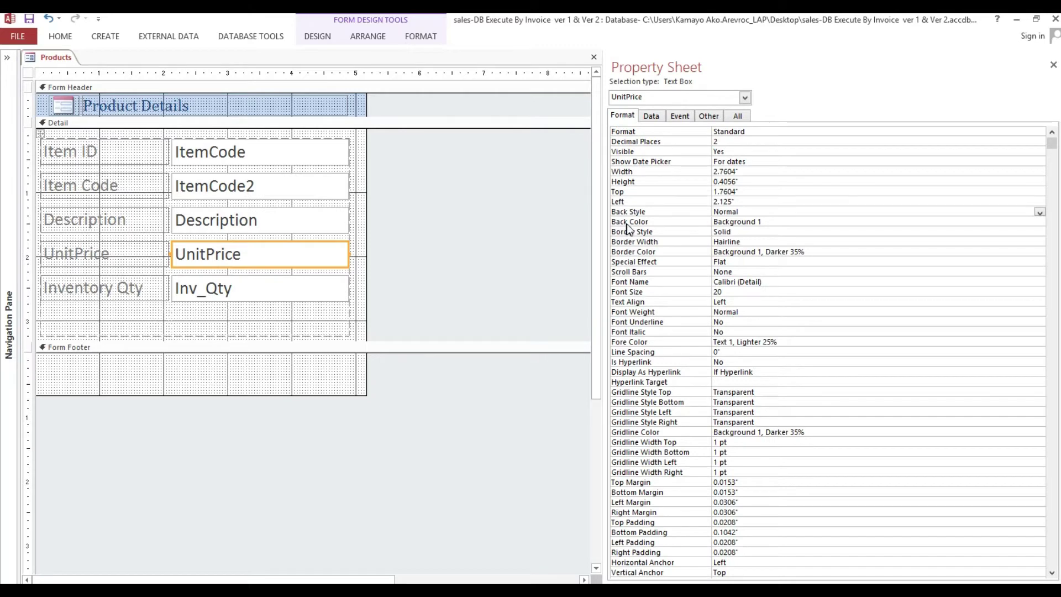
{"action": "left_click", "coordinate": [630, 212]}
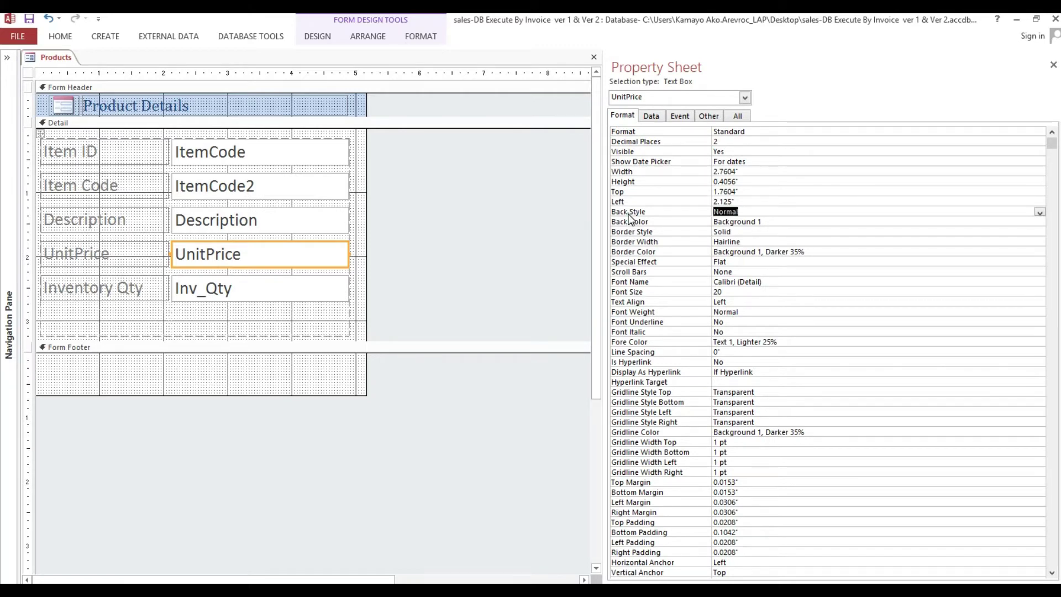
{"action": "left_click", "coordinate": [781, 211]}
{"action": "double_click", "coordinate": [775, 212]}
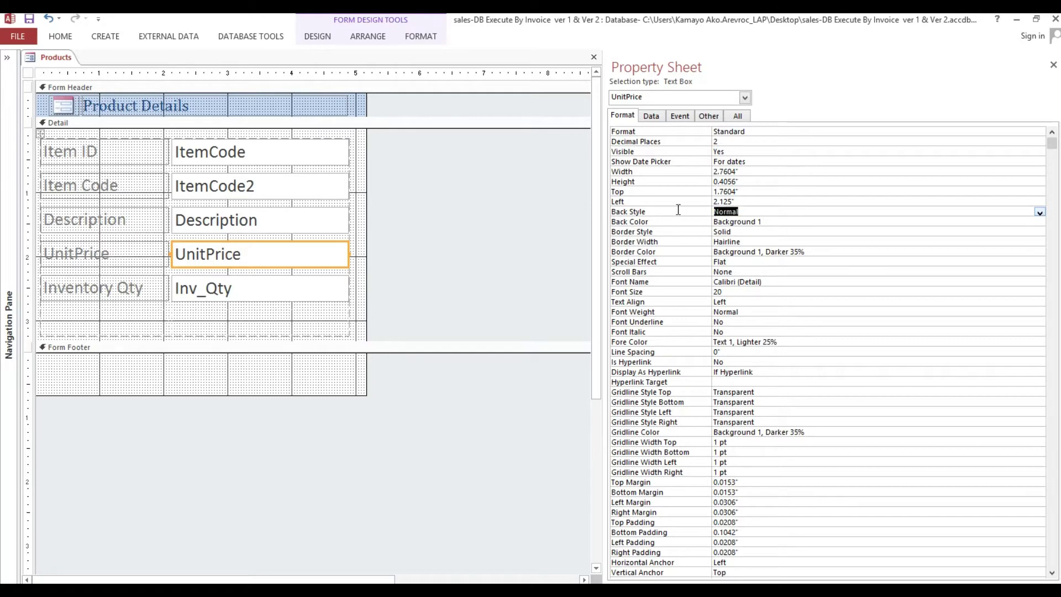
{"action": "double_click", "coordinate": [766, 211]}
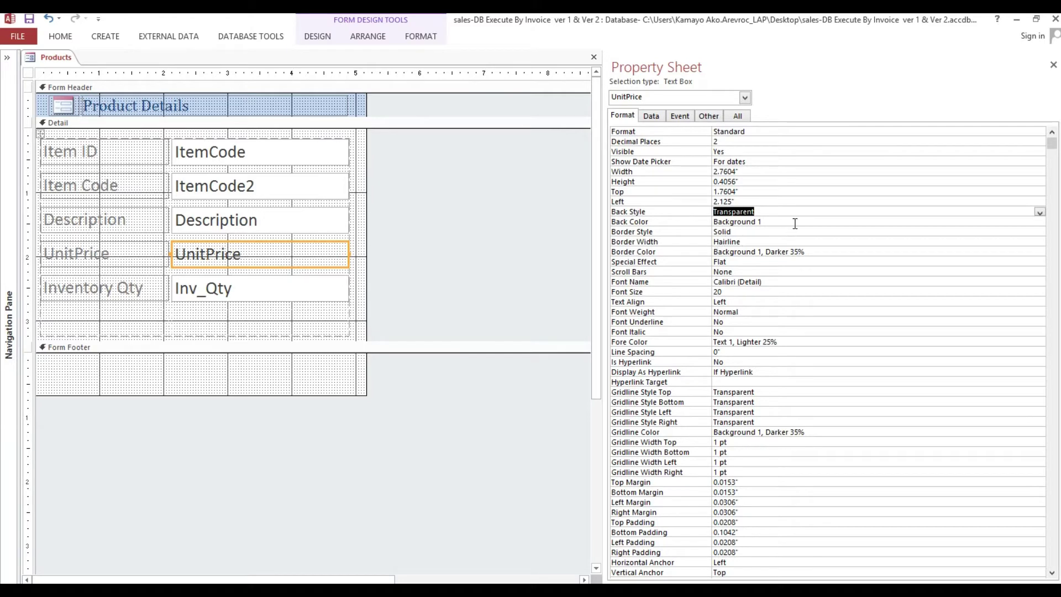
{"action": "left_click", "coordinate": [1040, 213]}
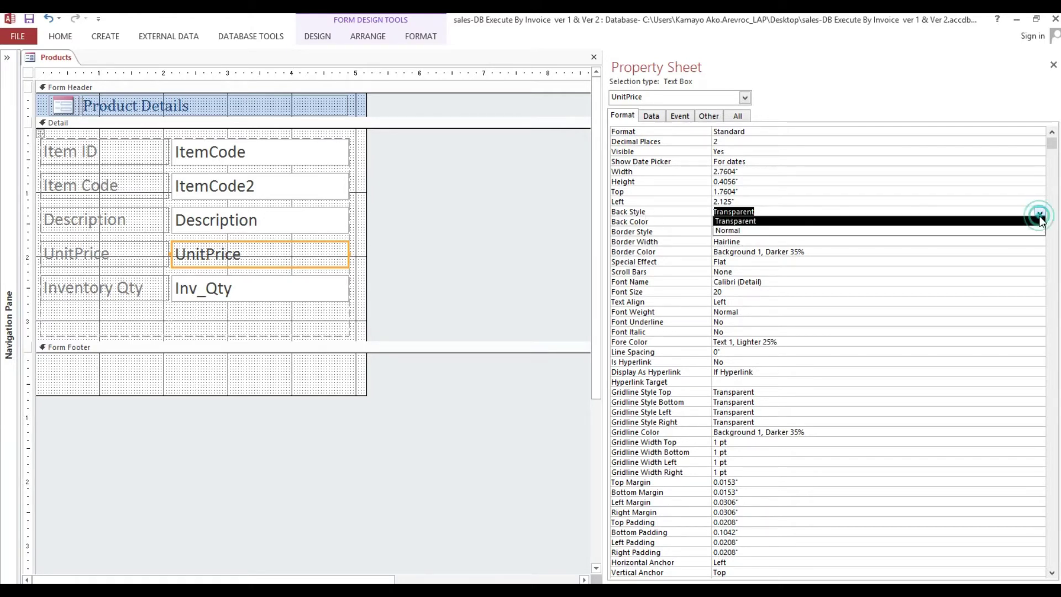
{"action": "left_click", "coordinate": [735, 232]}
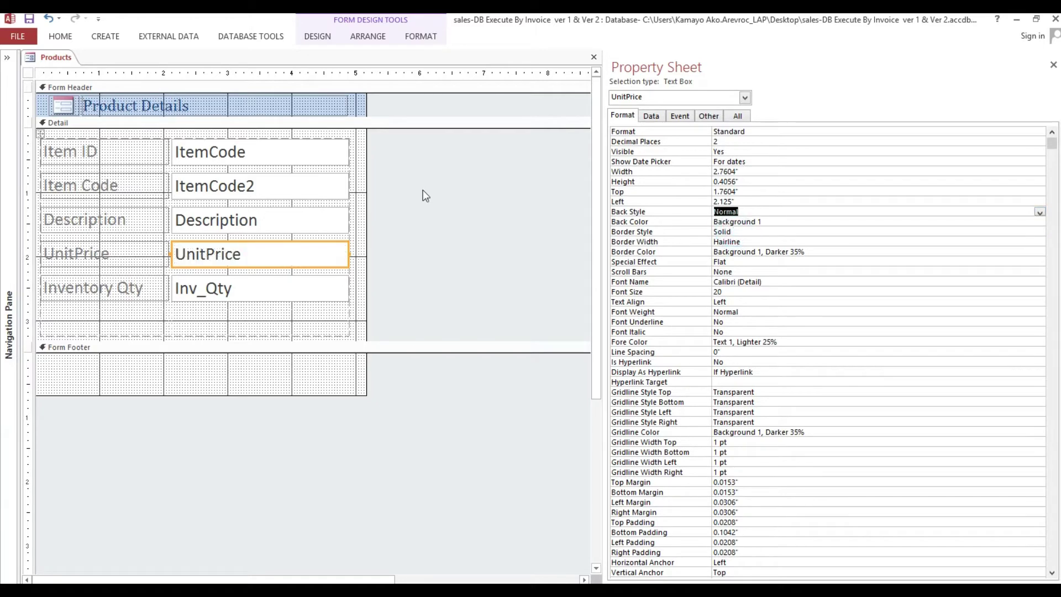
{"action": "left_click", "coordinate": [383, 155]}
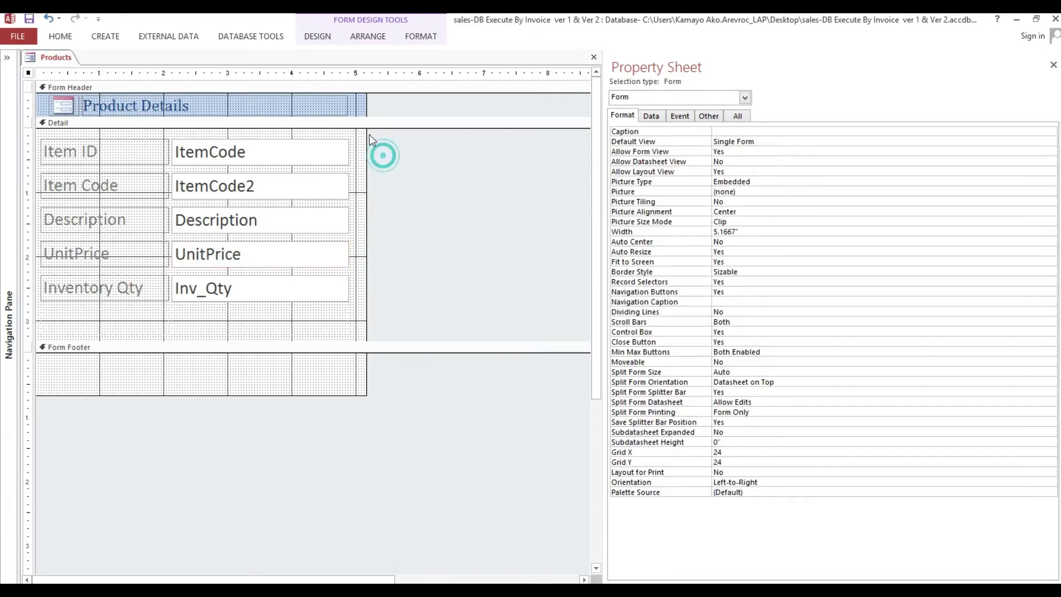
Step: Set the form's On Current event to [Event Procedure] and open the Form_Current stub
{"action": "left_click", "coordinate": [29, 71]}
{"action": "left_click", "coordinate": [679, 116]}
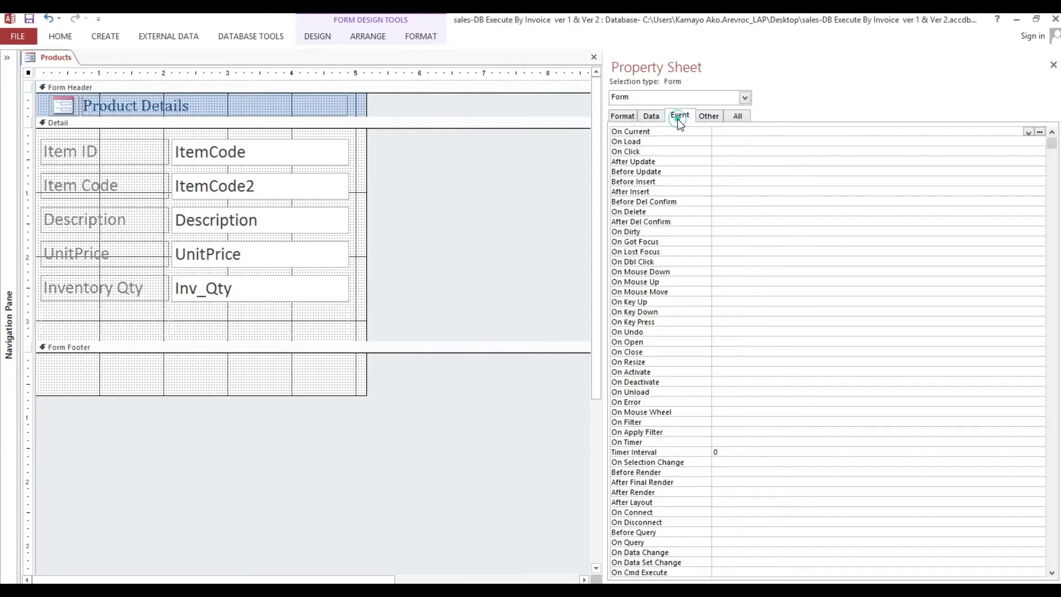
{"action": "left_click", "coordinate": [627, 134]}
{"action": "left_click", "coordinate": [1029, 132]}
{"action": "left_click", "coordinate": [1009, 141]}
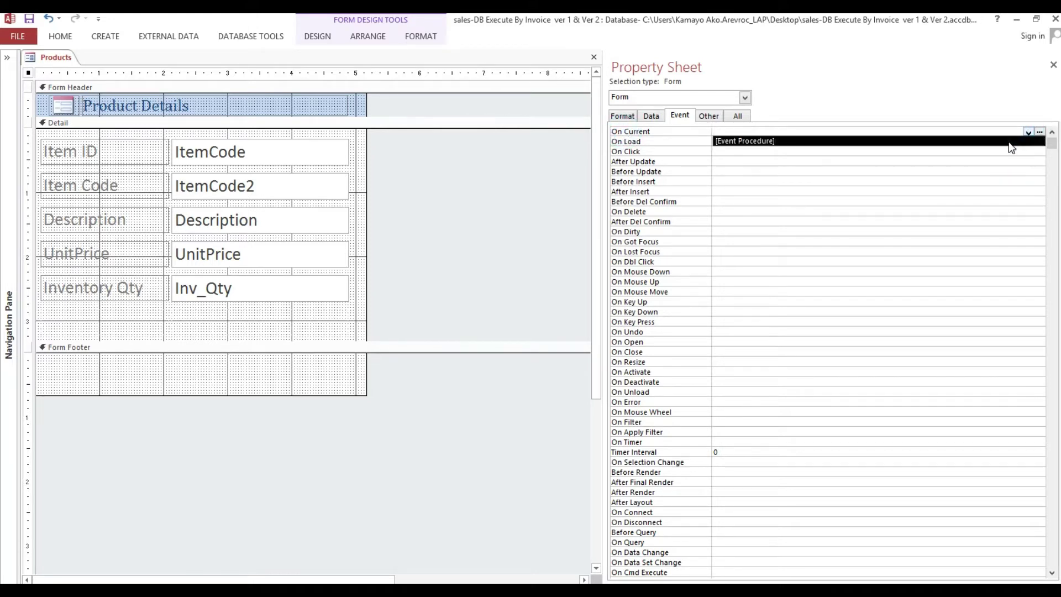
{"action": "left_click", "coordinate": [1039, 132]}
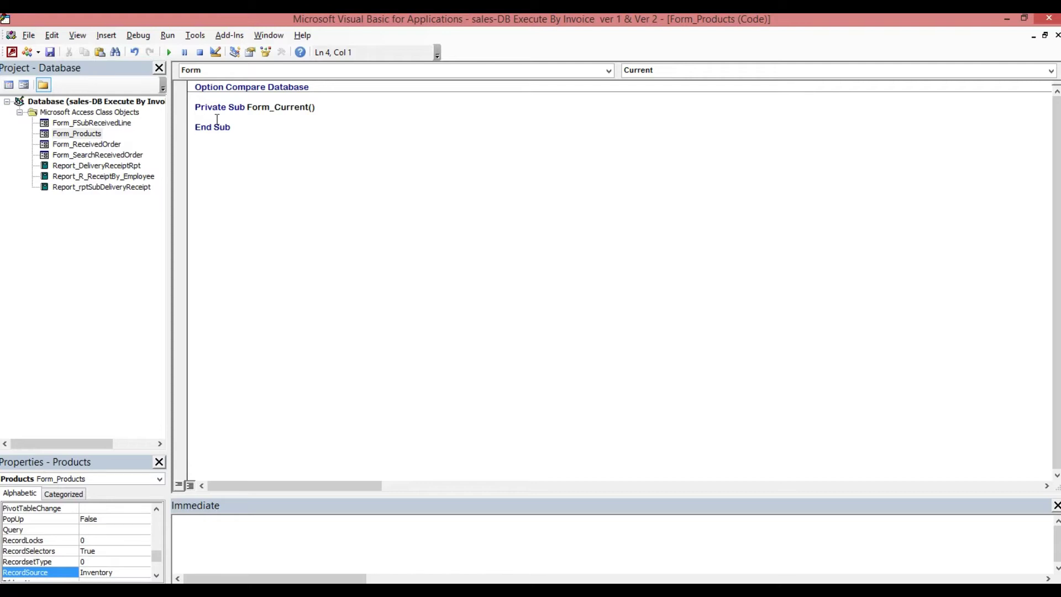
Step: Add a blank line in Form_Current and check the UnitPrice control's name on the form
{"action": "left_click", "coordinate": [215, 119]}
{"action": "key", "text": "Return"}
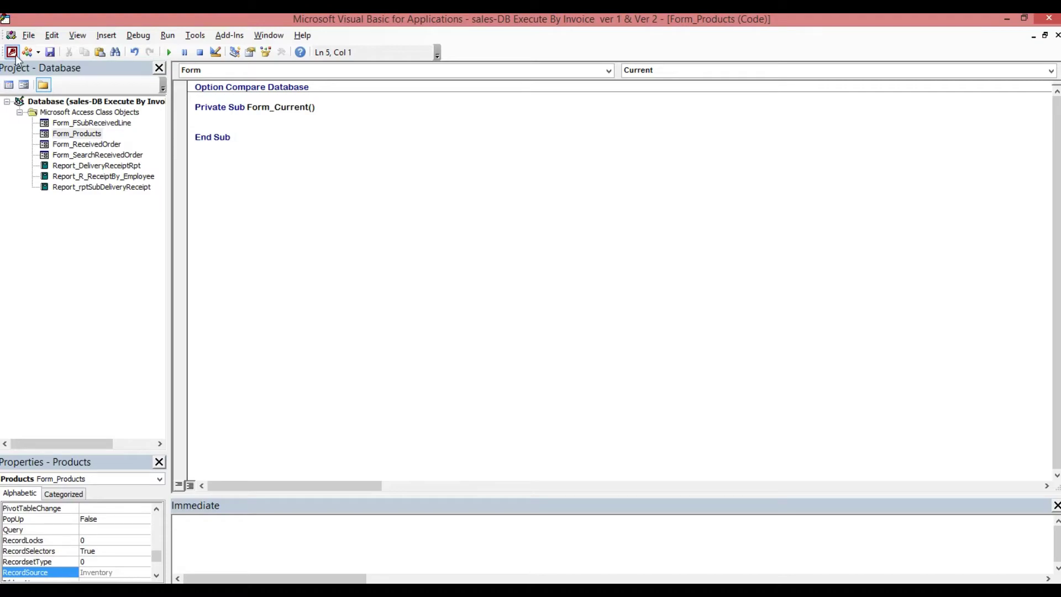
{"action": "left_click", "coordinate": [11, 52]}
{"action": "left_click", "coordinate": [174, 252]}
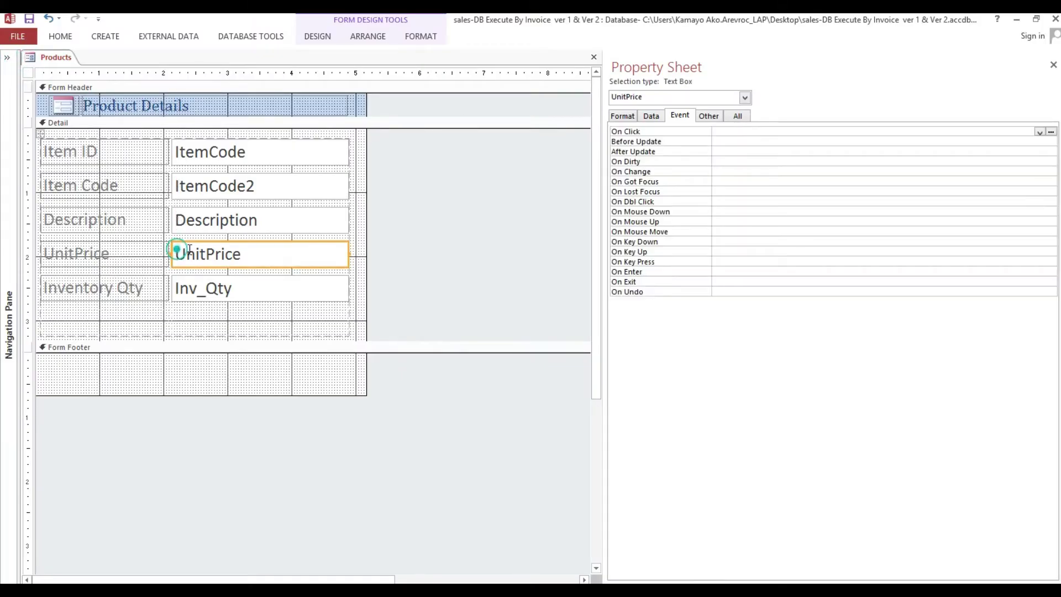
{"action": "left_click", "coordinate": [272, 255]}
{"action": "left_click_drag", "start_coordinate": [272, 255], "coordinate": [153, 253]}
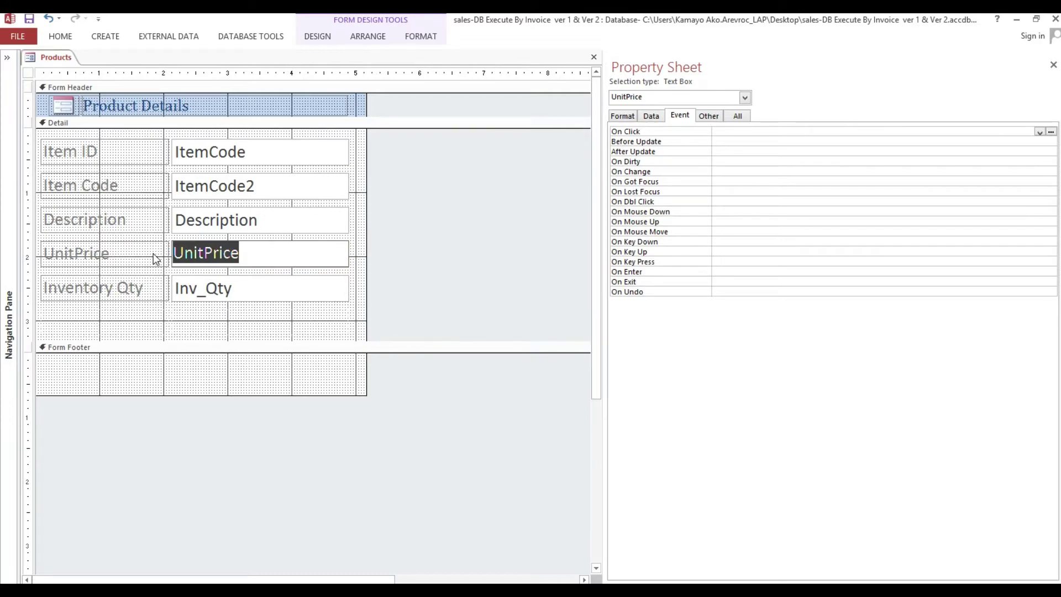
{"action": "key", "text": "alt+Tab"}
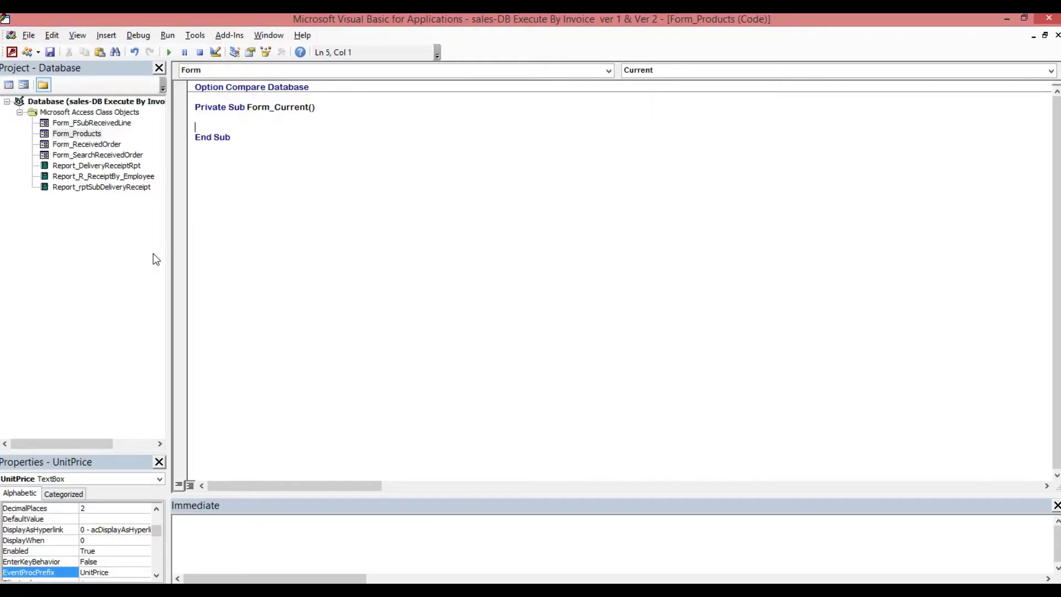
{"action": "key", "text": "Up"}
Step: Write If UnitPrice.Value > 10 Then with UnitPrice.BackColor = vbYellow inside it
{"action": "type", "text": "If "}
{"action": "type", "text": "UnitPrice"}
{"action": "type", "text": ".v"}
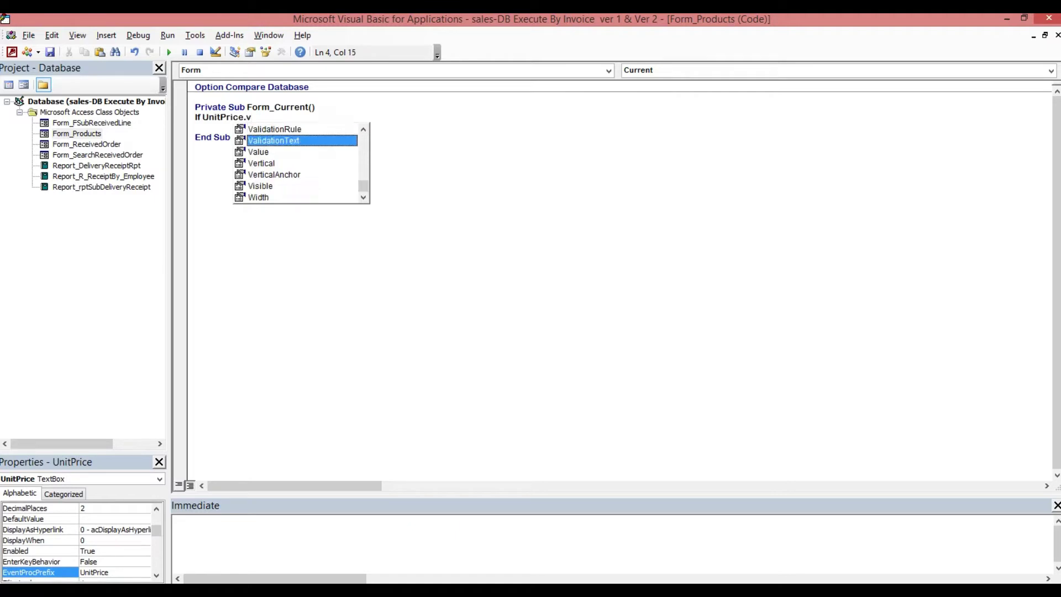
{"action": "type", "text": "alu"}
{"action": "key", "text": "Tab"}
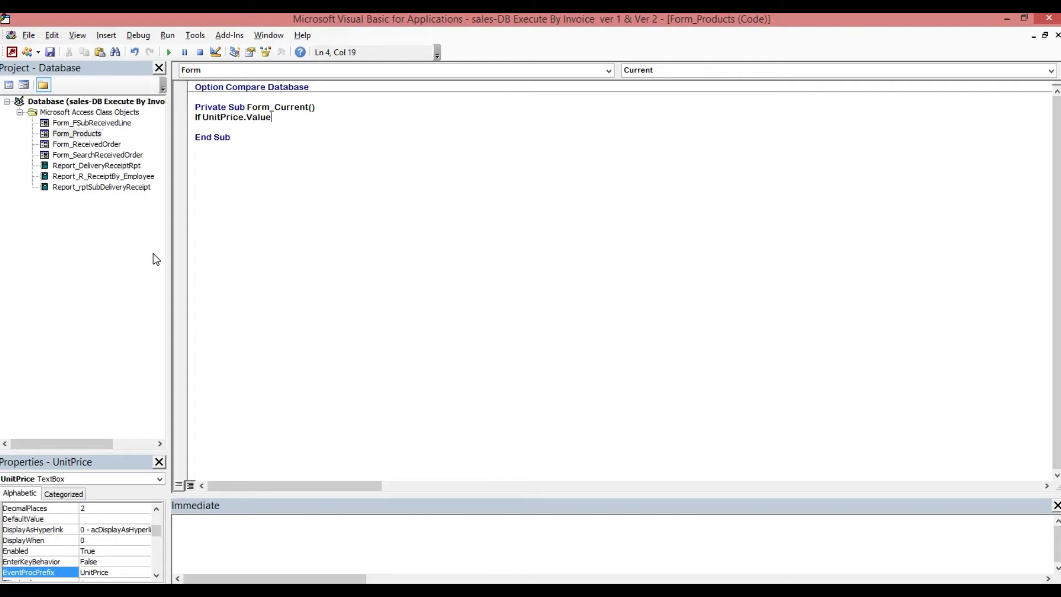
{"action": "type", "text": "> "}
{"action": "type", "text": "10 the"}
{"action": "type", "text": "n"}
{"action": "key", "text": "Return"}
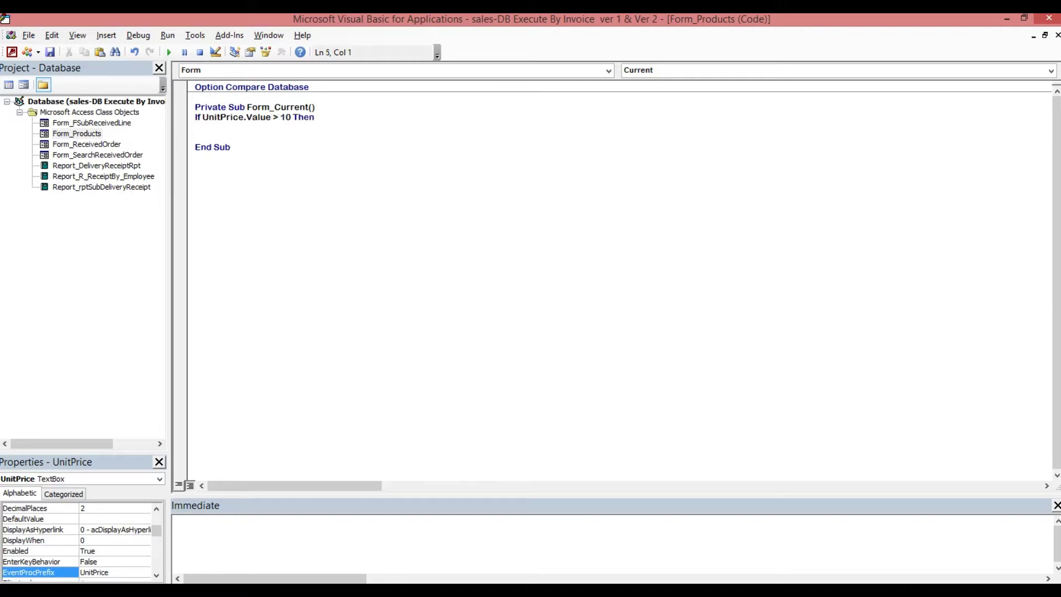
{"action": "key", "text": "Return"}
{"action": "type", "text": "UnitPrice."}
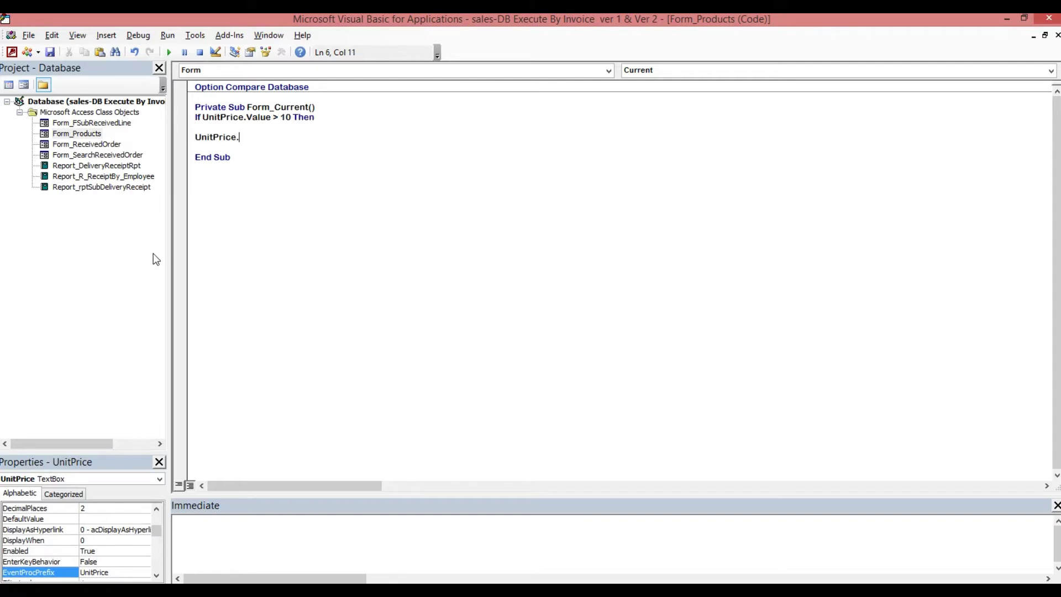
{"action": "type", "text": "ba"}
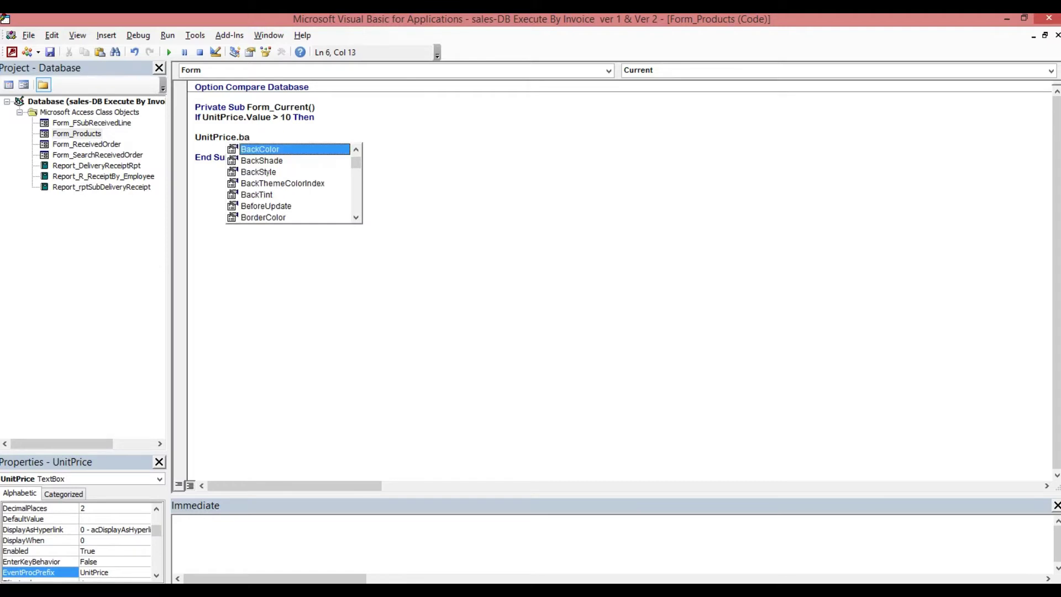
{"action": "key", "text": "Tab"}
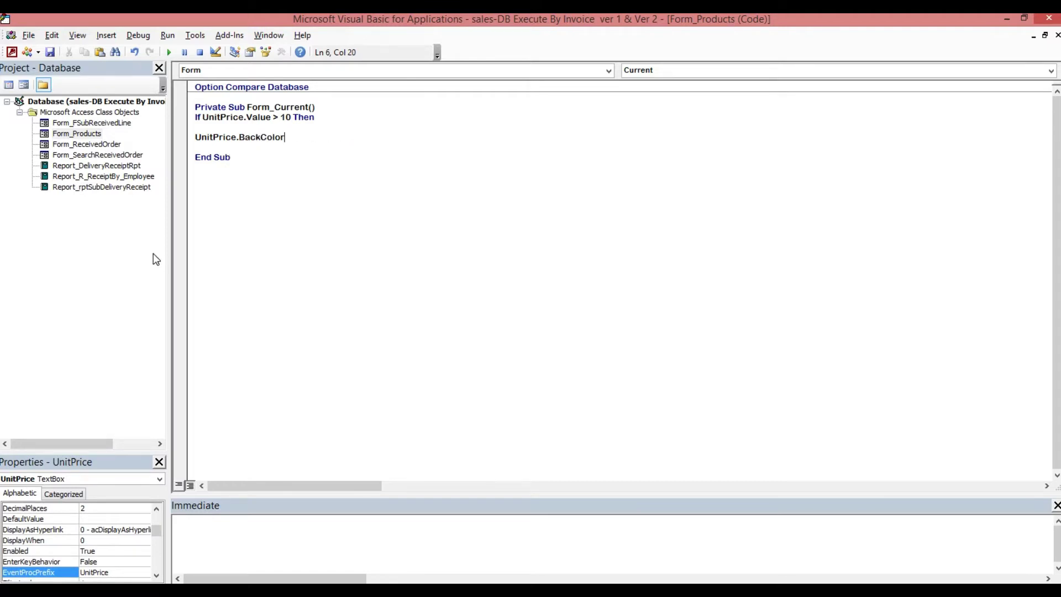
{"action": "type", "text": "= "}
{"action": "type", "text": "vbY"}
{"action": "type", "text": "ellow"}
{"action": "key", "text": "Return"}
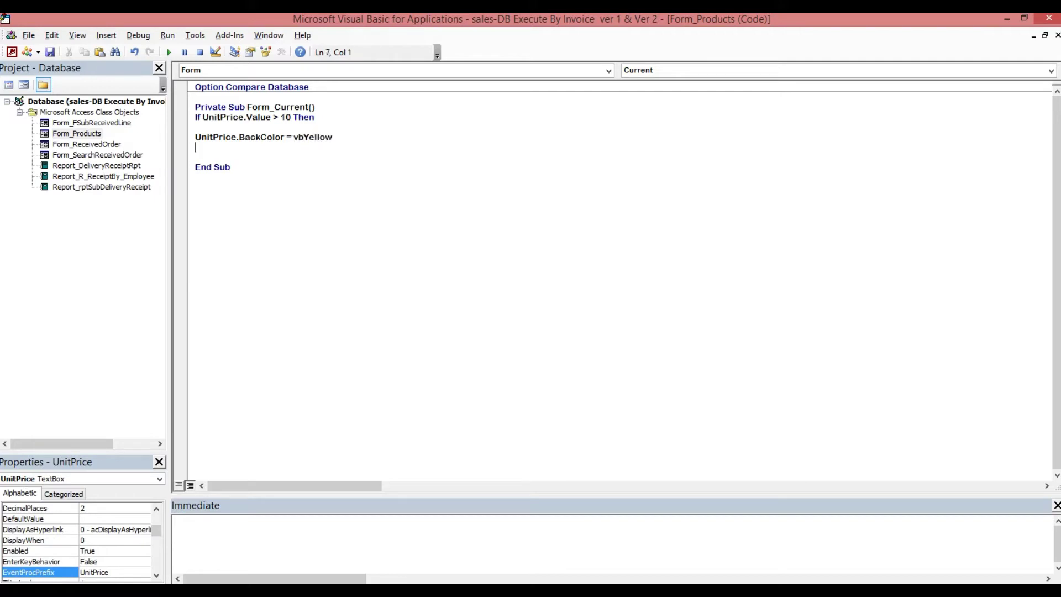
{"action": "left_click", "coordinate": [12, 54]}
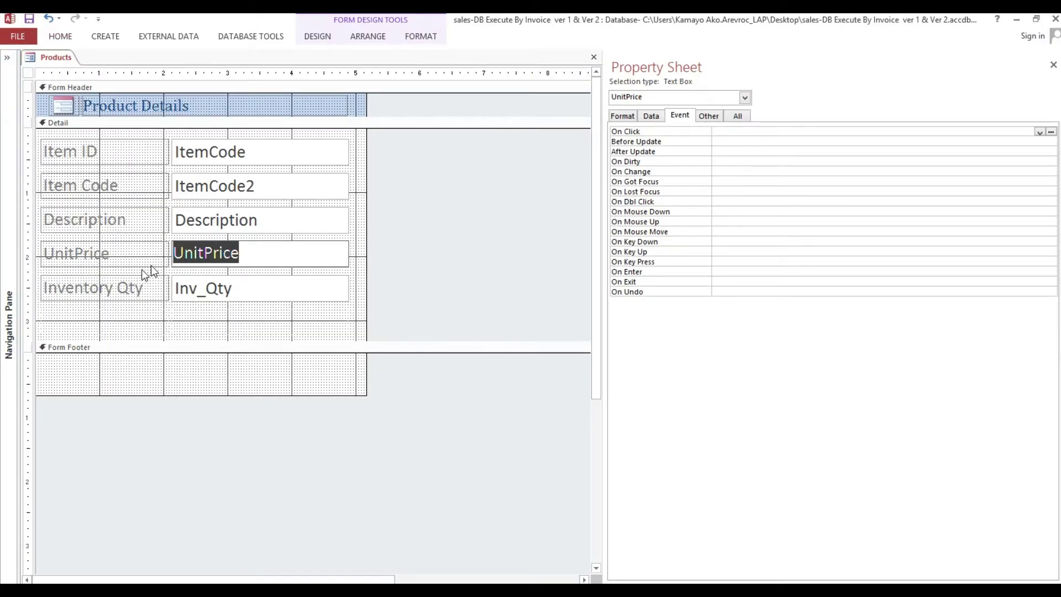
Step: Select the whole form and pick its On Current [Event Procedure] to reach the code
{"action": "left_click", "coordinate": [265, 255]}
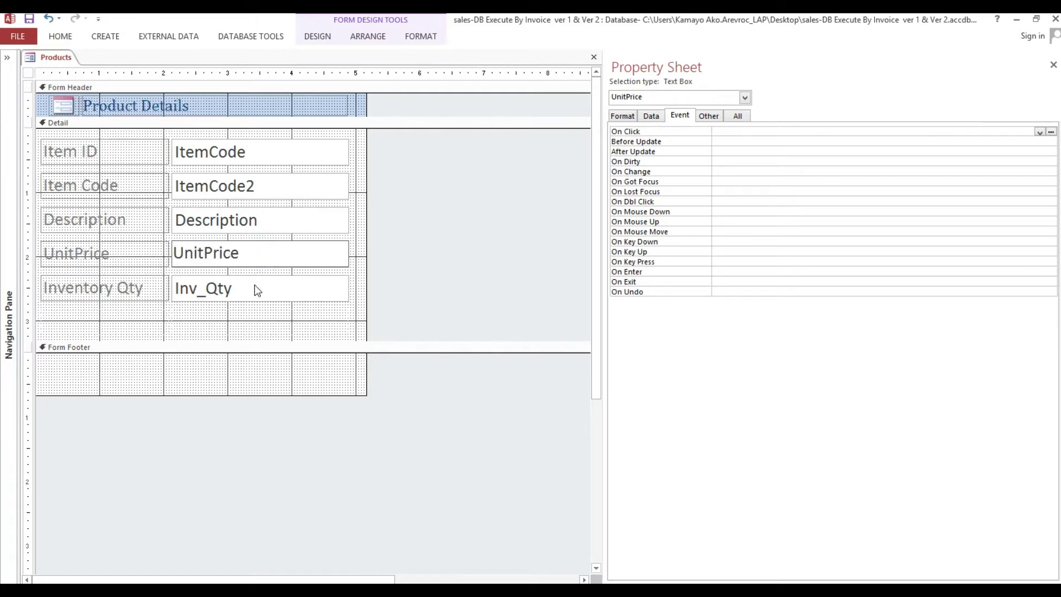
{"action": "left_click", "coordinate": [386, 259]}
{"action": "left_click", "coordinate": [294, 253]}
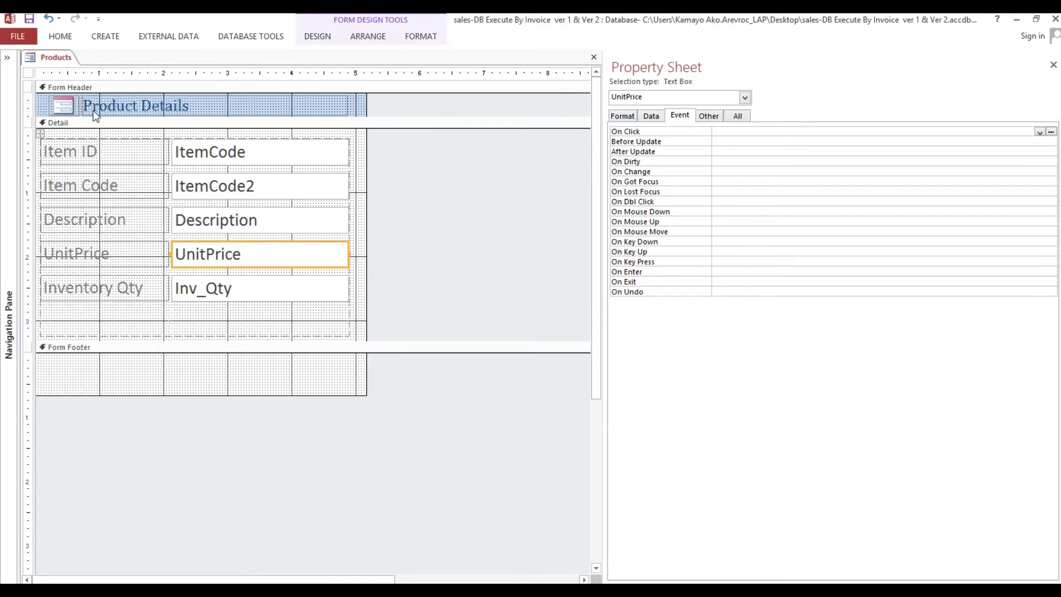
{"action": "left_click", "coordinate": [28, 71]}
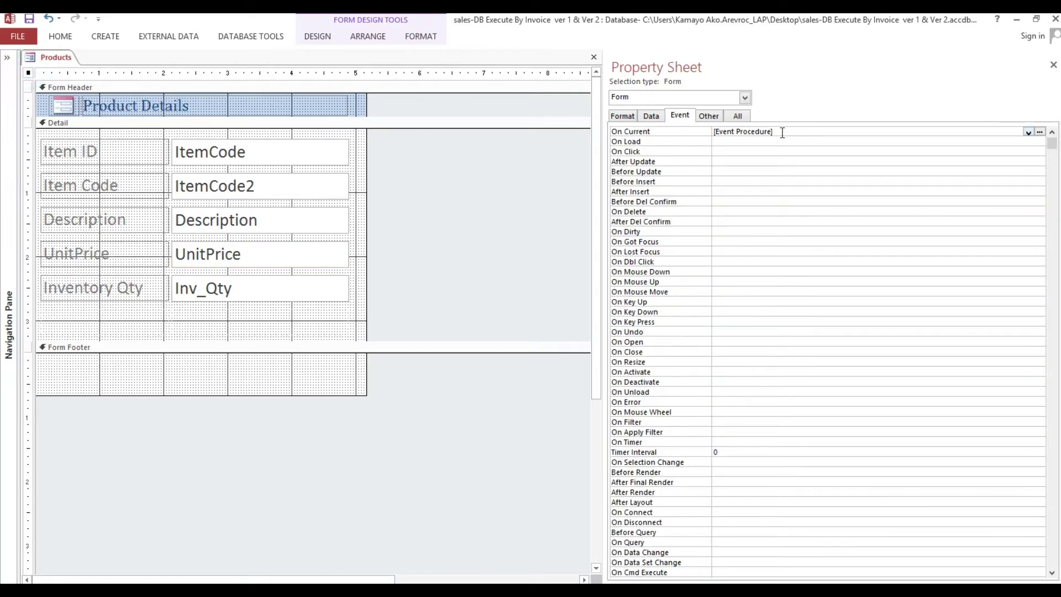
{"action": "left_click", "coordinate": [781, 131]}
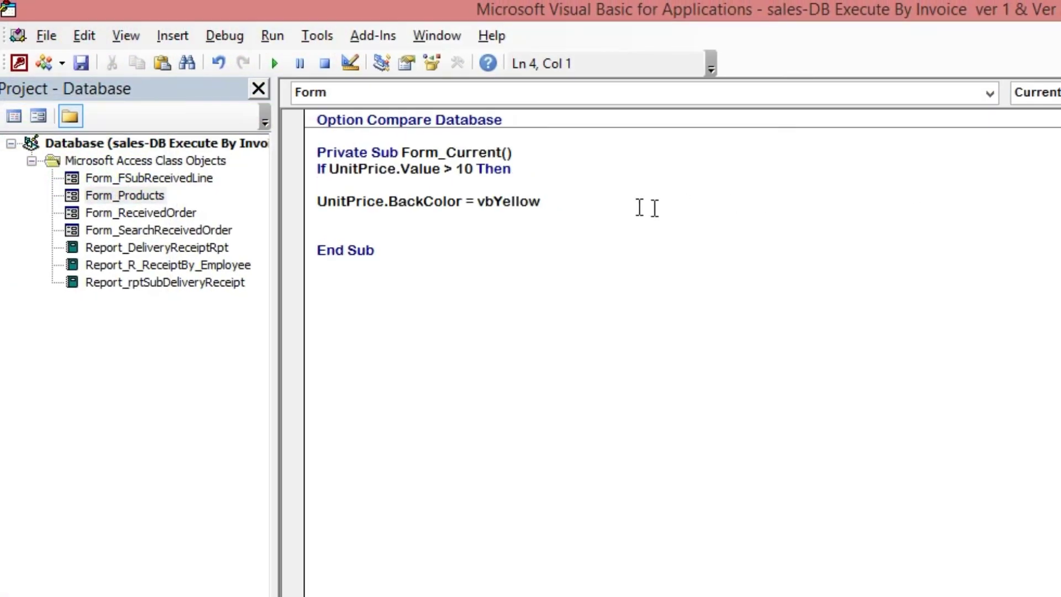
Step: Below the BackColor line, add comments 'Color constant, 'vbYellow, 'vbBlack and 'vbBlue
{"action": "left_click", "coordinate": [607, 201]}
{"action": "key", "text": "Return"}
{"action": "key", "text": "Return"}
{"action": "key", "text": "Return"}
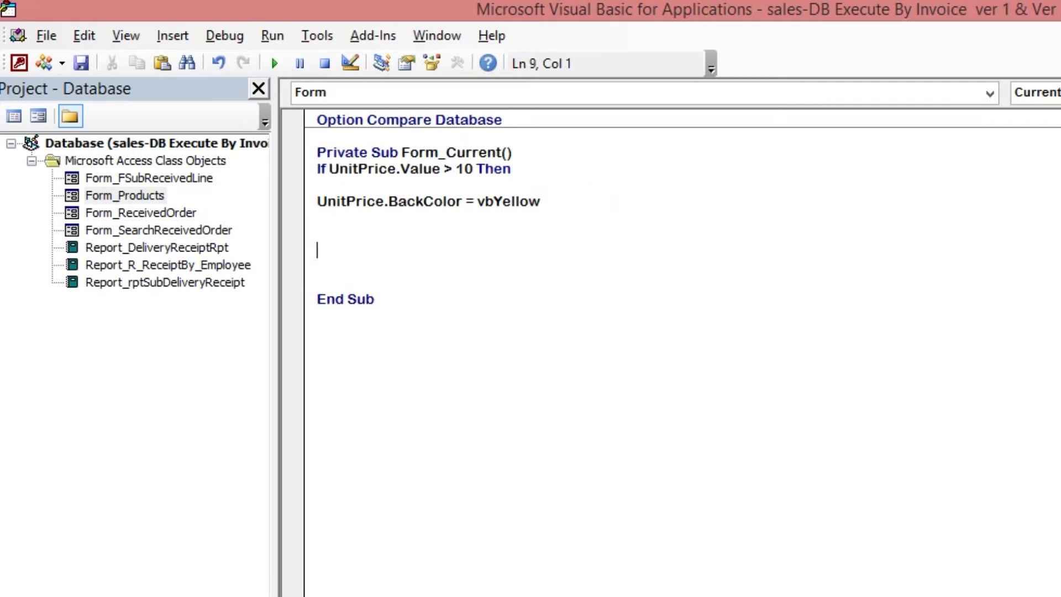
{"action": "type", "text": "'"}
{"action": "type", "text": "Co"}
{"action": "type", "text": "lor "}
{"action": "type", "text": "consta"}
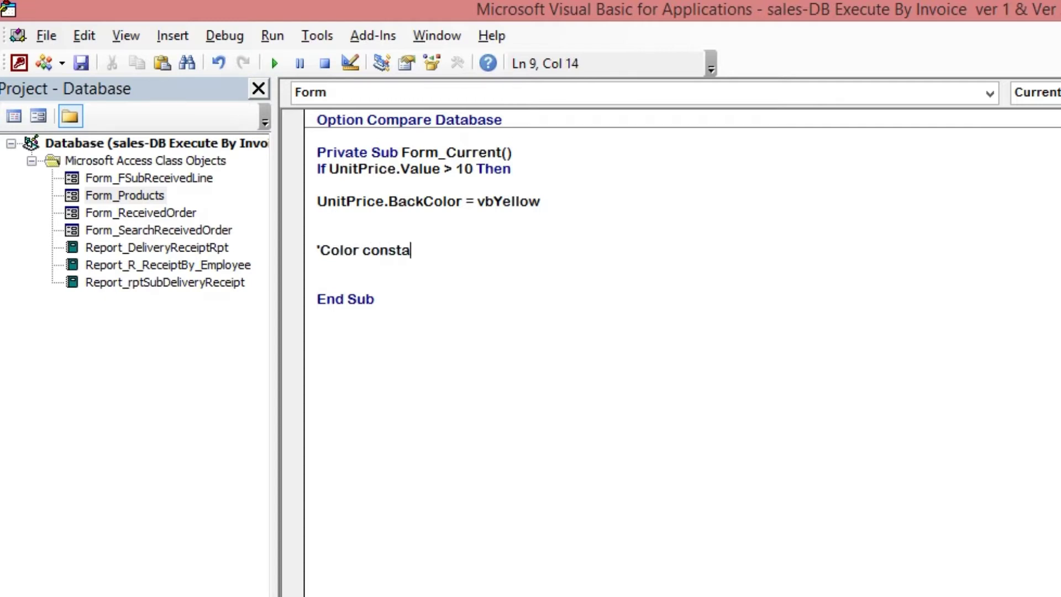
{"action": "type", "text": "nt"}
{"action": "key", "text": "Return"}
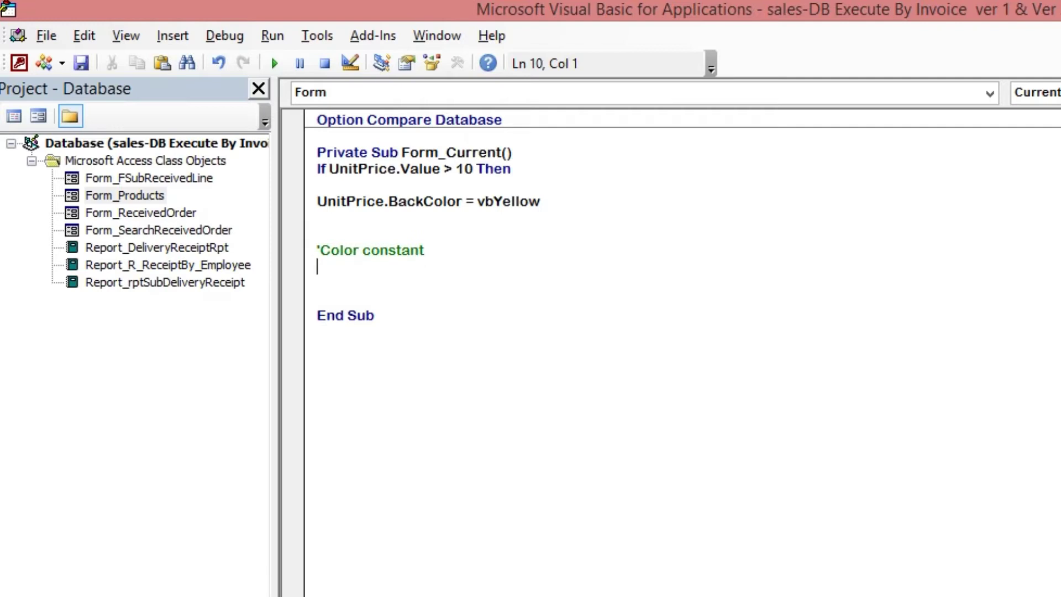
{"action": "type", "text": "'vb"}
{"action": "type", "text": "Yellow"}
{"action": "key", "text": "Return"}
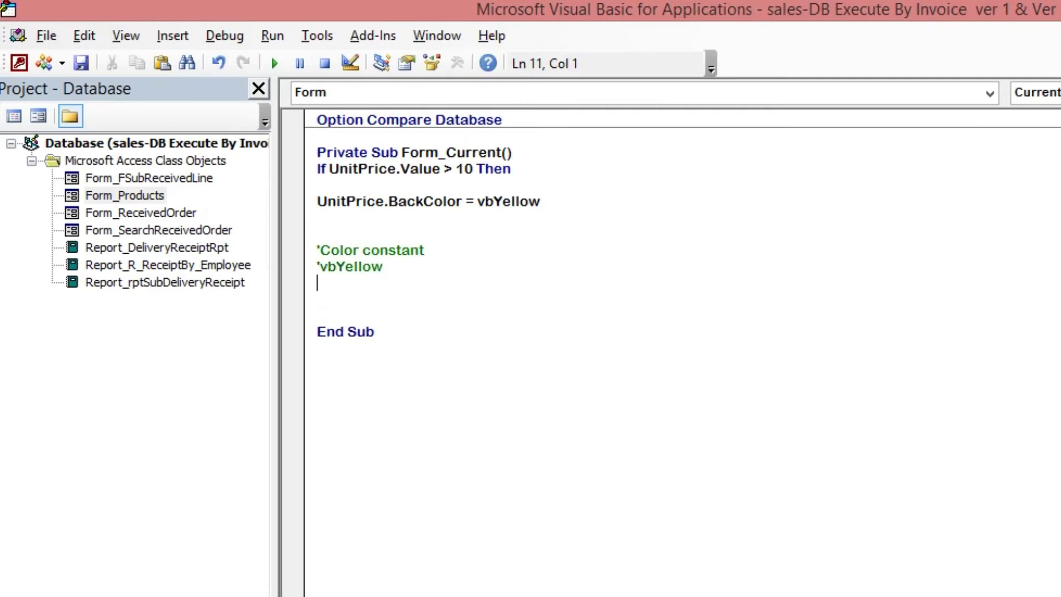
{"action": "type", "text": "'vb"}
{"action": "type", "text": "Black"}
{"action": "key", "text": "Return"}
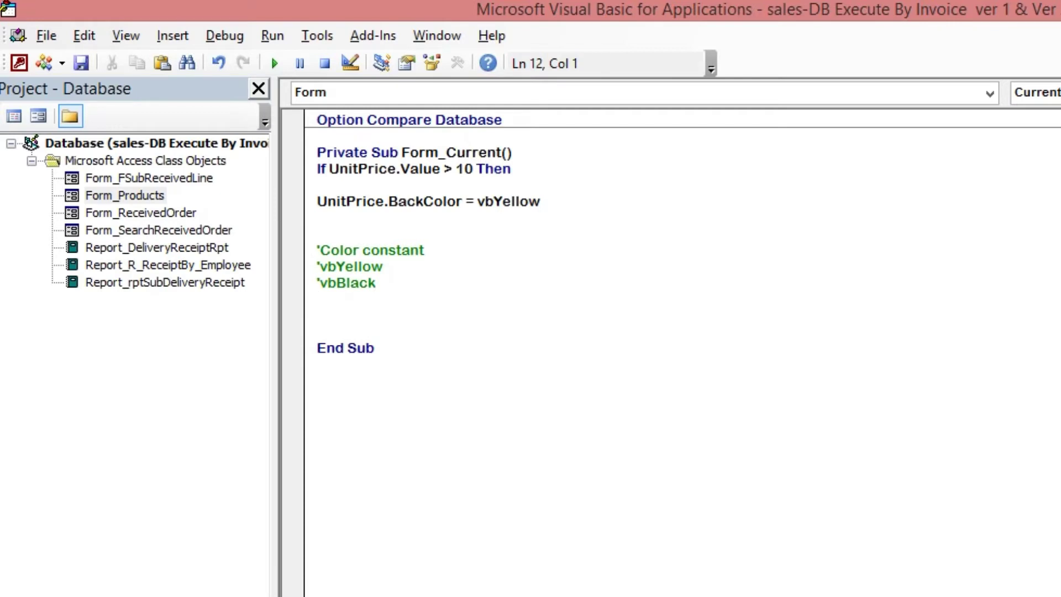
{"action": "type", "text": "'vb"}
{"action": "type", "text": "Blue"}
{"action": "key", "text": "Return"}
Step: Add a 'vbCyan comment and insert blank lines above the comment block
{"action": "type", "text": "Vb"}
{"action": "key", "text": "BackSpace"}
{"action": "key", "text": "BackSpace"}
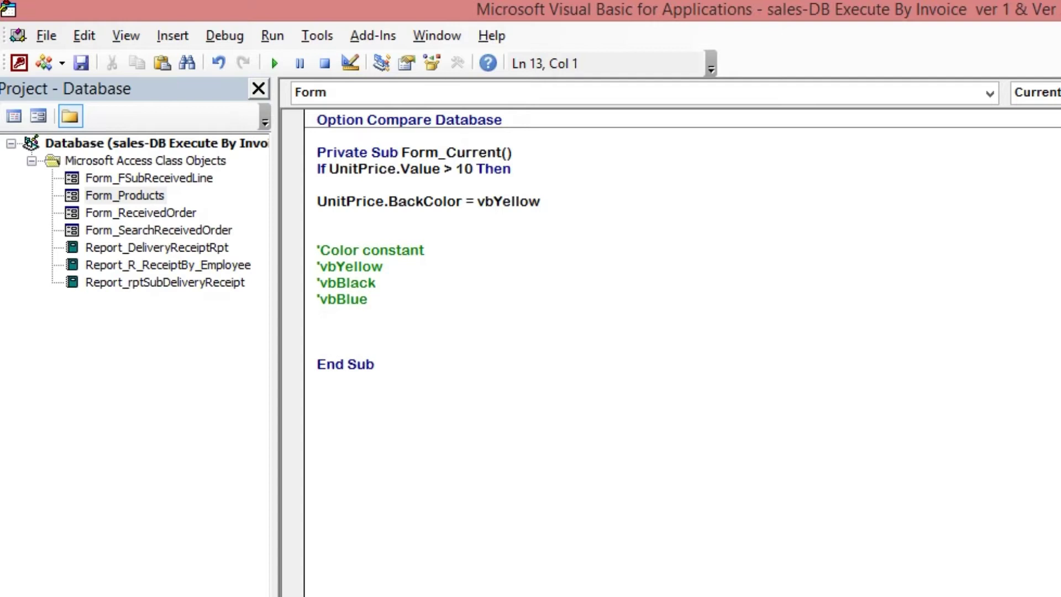
{"action": "type", "text": "'vb"}
{"action": "type", "text": "Cyan"}
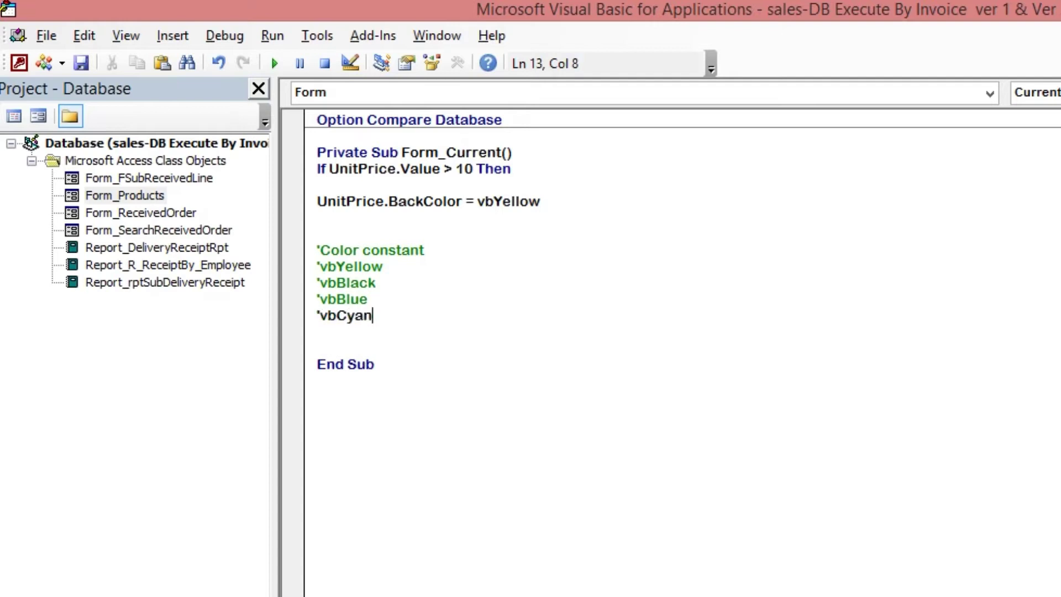
{"action": "key", "text": "Return"}
{"action": "type", "text": "'"}
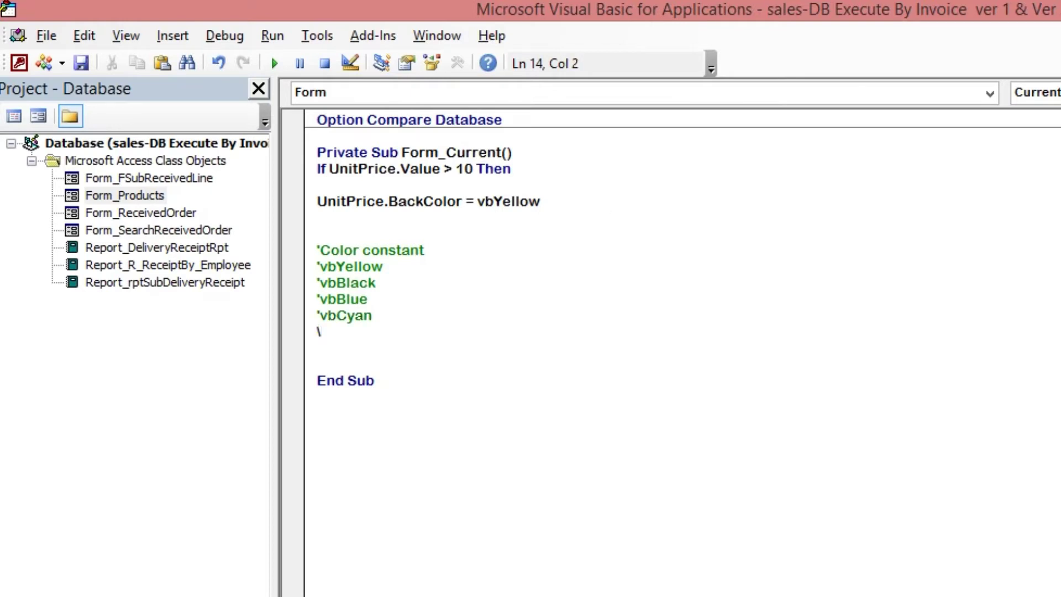
{"action": "key", "text": "BackSpace"}
{"action": "type", "text": "'"}
{"action": "key", "text": "Up"}
{"action": "key", "text": "Up"}
{"action": "key", "text": "Up"}
{"action": "key", "text": "Up"}
{"action": "key", "text": "Up"}
{"action": "key", "text": "Up"}
{"action": "key", "text": "Return"}
{"action": "key", "text": "Return"}
Step: Append 'vbGreen and 'vbMagenta comments below 'vbCyan
{"action": "key", "text": "Return"}
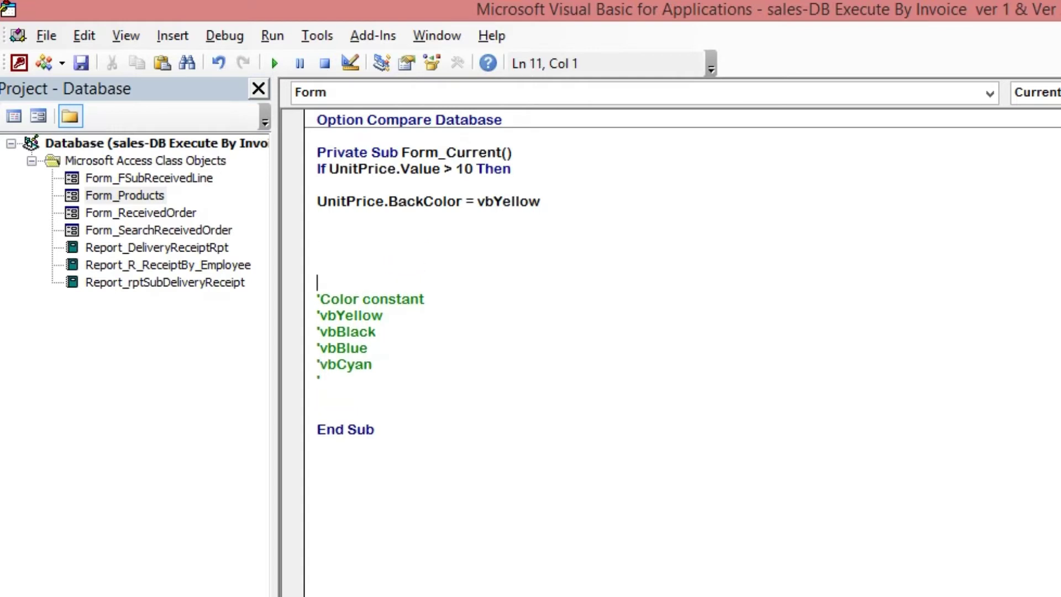
{"action": "key", "text": "Down"}
{"action": "key", "text": "Right"}
{"action": "key", "text": "Right"}
{"action": "key", "text": "Down"}
{"action": "key", "text": "Down"}
{"action": "key", "text": "Down"}
{"action": "key", "text": "Down"}
{"action": "key", "text": "Down"}
{"action": "type", "text": "cv"}
{"action": "key", "text": "BackSpace"}
{"action": "key", "text": "BackSpace"}
{"action": "type", "text": "vb"}
{"action": "type", "text": "G"}
{"action": "type", "text": "reen"}
Step: Add 'vbRed, 'vbWhite and 'vbYellow comments, then move back up toward BackColor
{"action": "key", "text": "Return"}
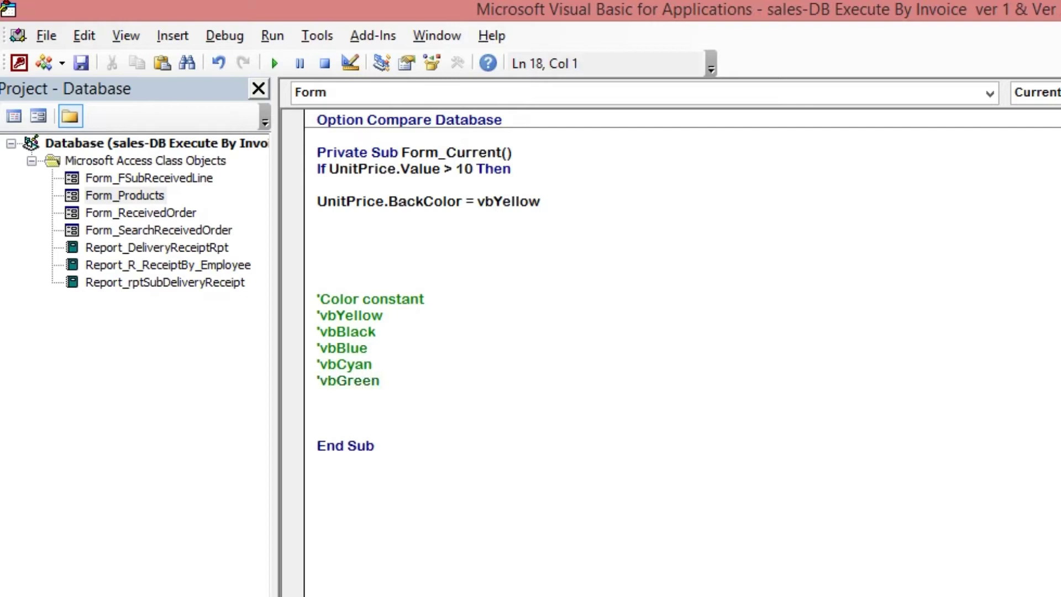
{"action": "type", "text": "'"}
{"action": "key", "text": "BackSpace"}
{"action": "type", "text": "'"}
{"action": "type", "text": "vb"}
{"action": "type", "text": "Mag"}
{"action": "type", "text": "enta"}
{"action": "key", "text": "Return"}
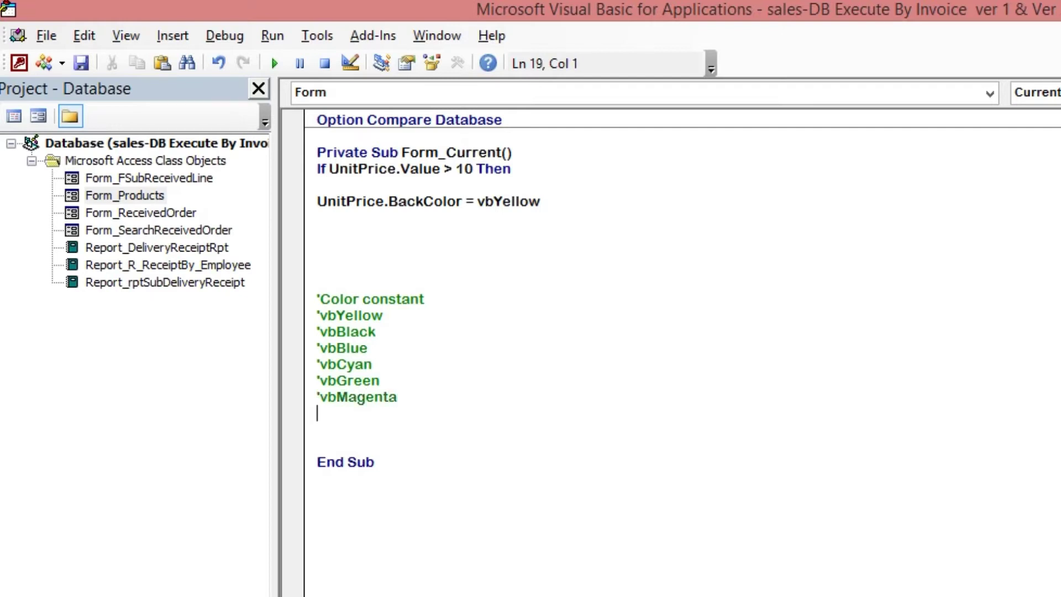
{"action": "type", "text": "'vb"}
{"action": "type", "text": "Red"}
{"action": "key", "text": "Return"}
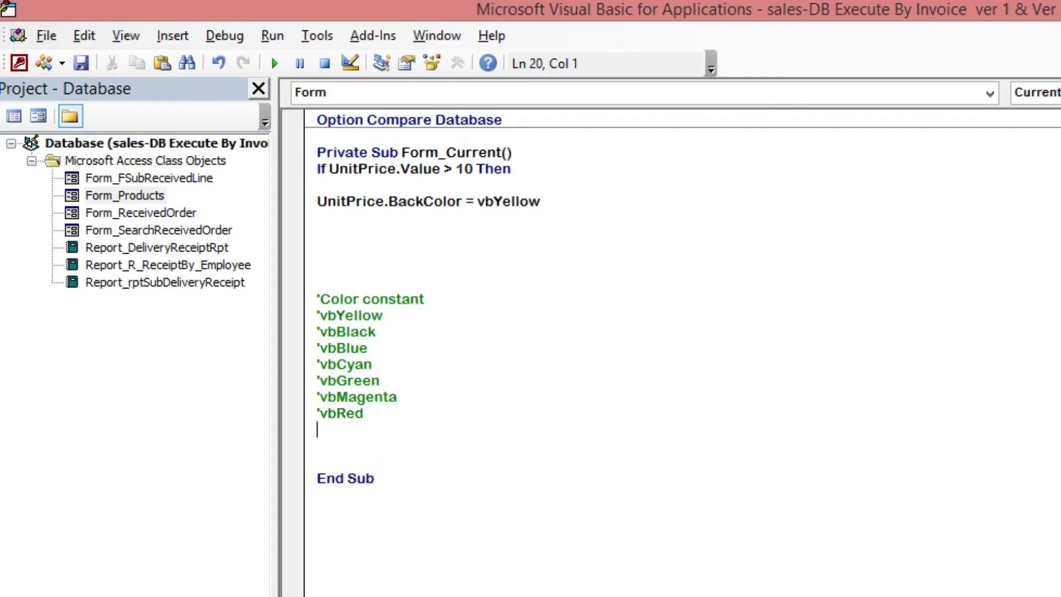
{"action": "type", "text": "'vb"}
{"action": "type", "text": "White"}
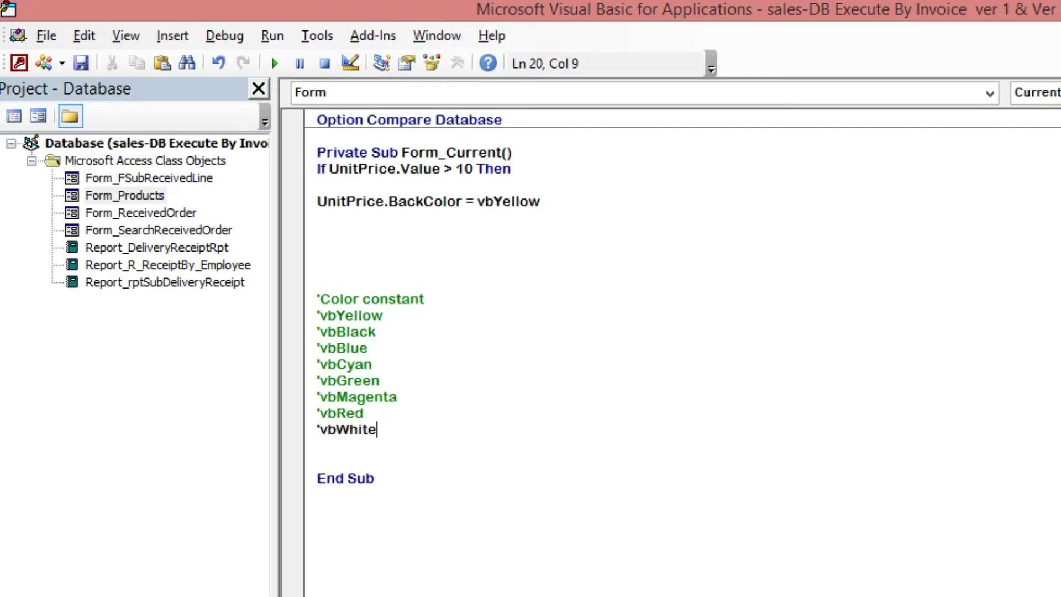
{"action": "key", "text": "Return"}
{"action": "type", "text": "'v"}
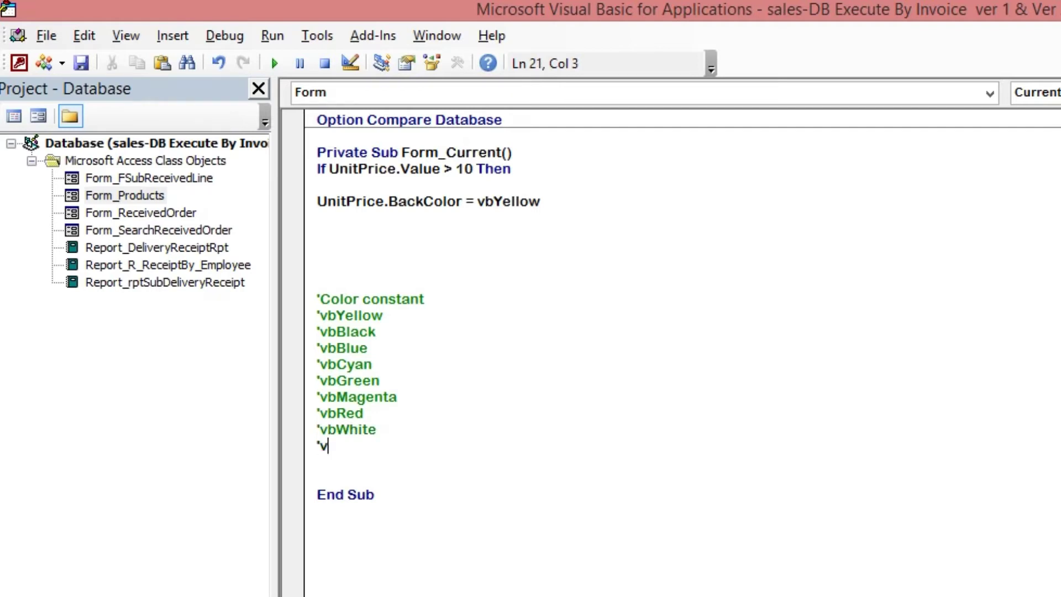
{"action": "type", "text": "bYel"}
{"action": "type", "text": "low"}
{"action": "key", "text": "Return"}
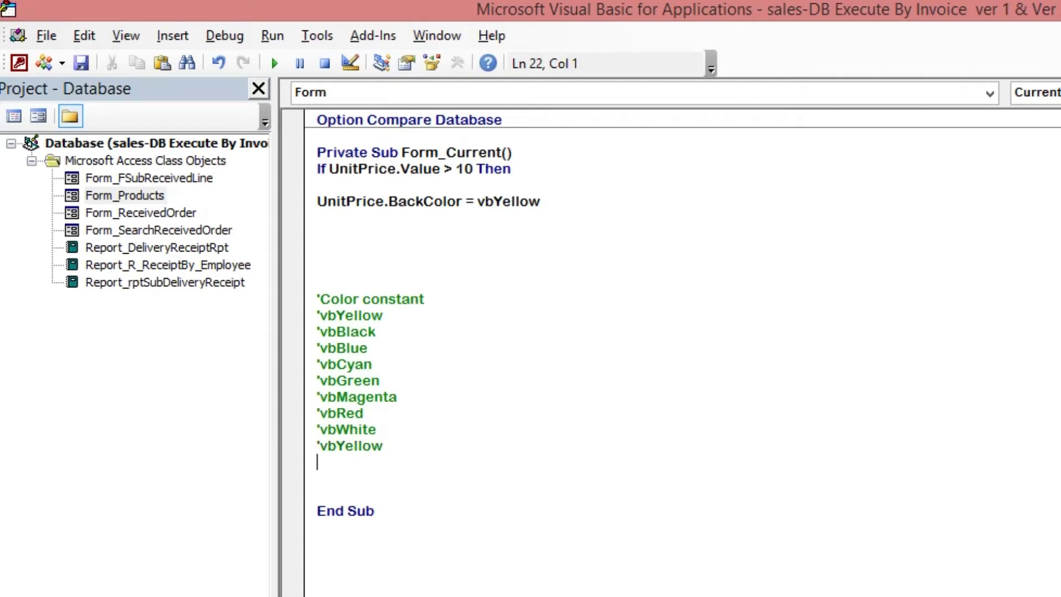
{"action": "key", "text": "Up"}
{"action": "key", "text": "Up"}
{"action": "key", "text": "Up"}
{"action": "key", "text": "Up"}
{"action": "key", "text": "Up"}
{"action": "key", "text": "Up"}
{"action": "key", "text": "Up"}
{"action": "key", "text": "Up"}
{"action": "key", "text": "Up"}
{"action": "key", "text": "Up"}
{"action": "key", "text": "Up"}
{"action": "key", "text": "Up"}
{"action": "key", "text": "Up"}
{"action": "key", "text": "Up"}
Step: Add the line UnitPrice.ForeColor = vbRed under BackColor
{"action": "type", "text": "UnitPrice"}
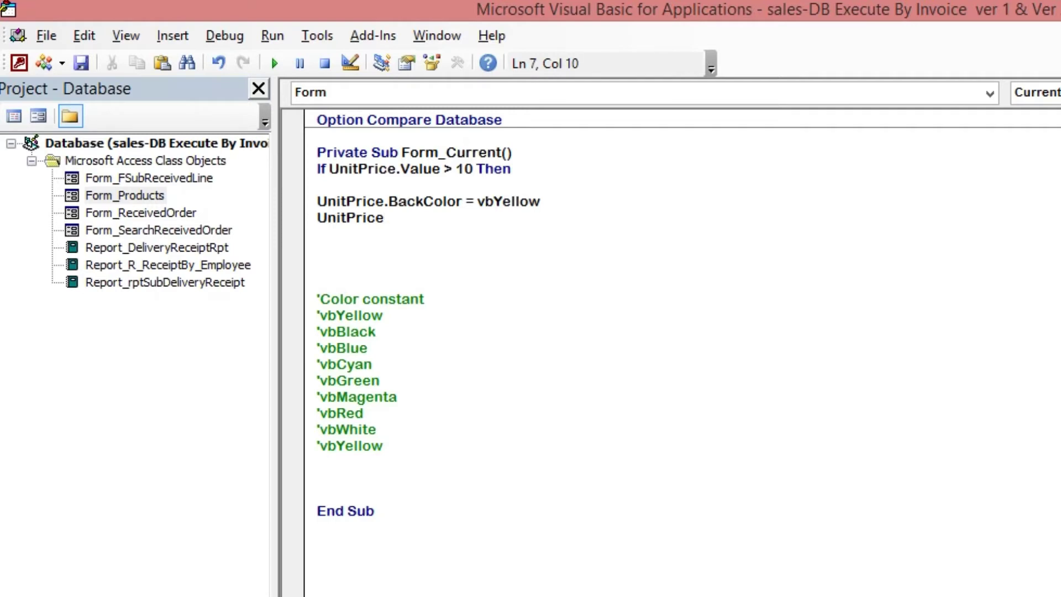
{"action": "type", "text": ".fo"}
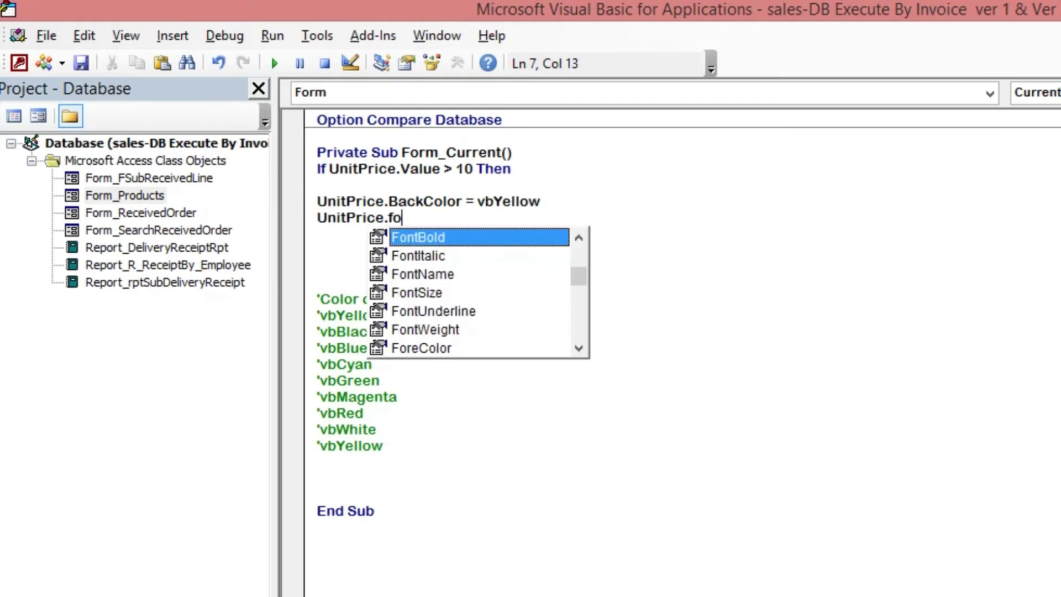
{"action": "key", "text": "Down"}
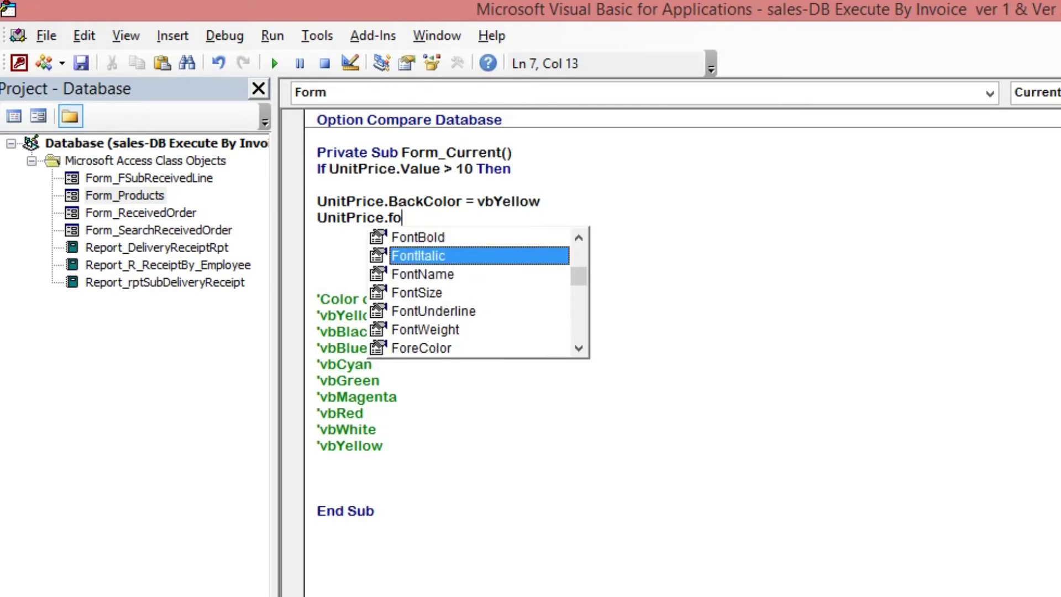
{"action": "type", "text": "r"}
{"action": "key", "text": "Tab"}
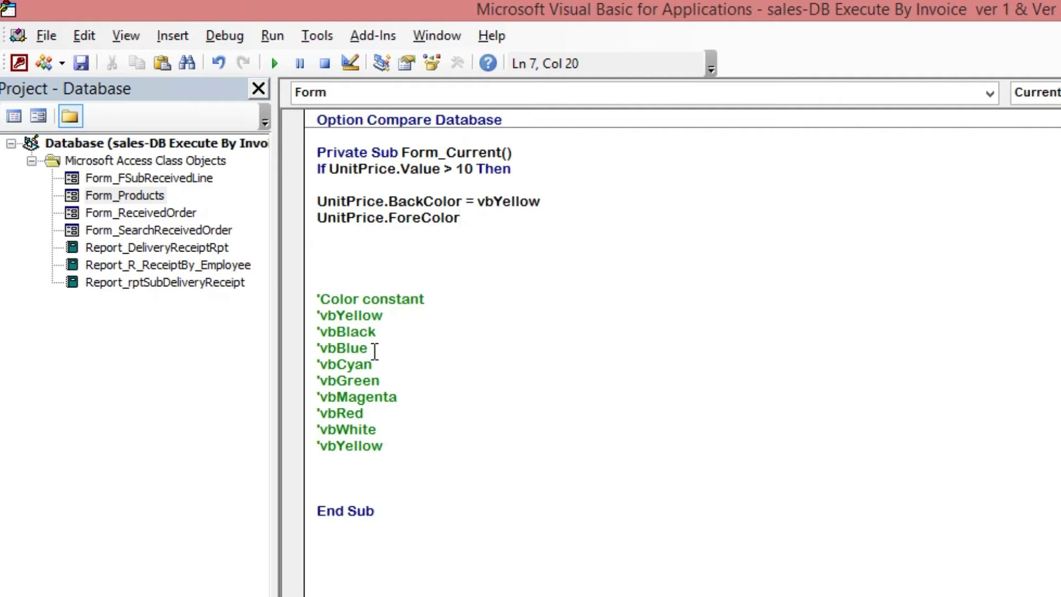
{"action": "type", "text": " = "}
{"action": "type", "text": "vb"}
{"action": "type", "text": "Rea"}
{"action": "key", "text": "BackSpace"}
{"action": "type", "text": "d"}
{"action": "key", "text": "Return"}
Step: Add the line UnitPrice.BorderColor = vbMagenta
{"action": "type", "text": "UnitPrice"}
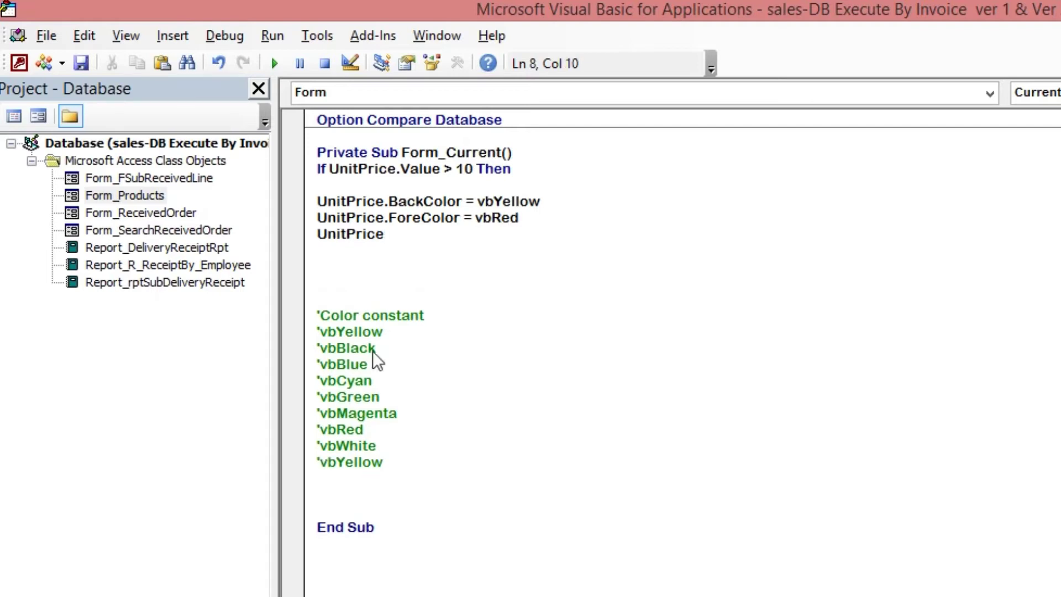
{"action": "type", "text": "."}
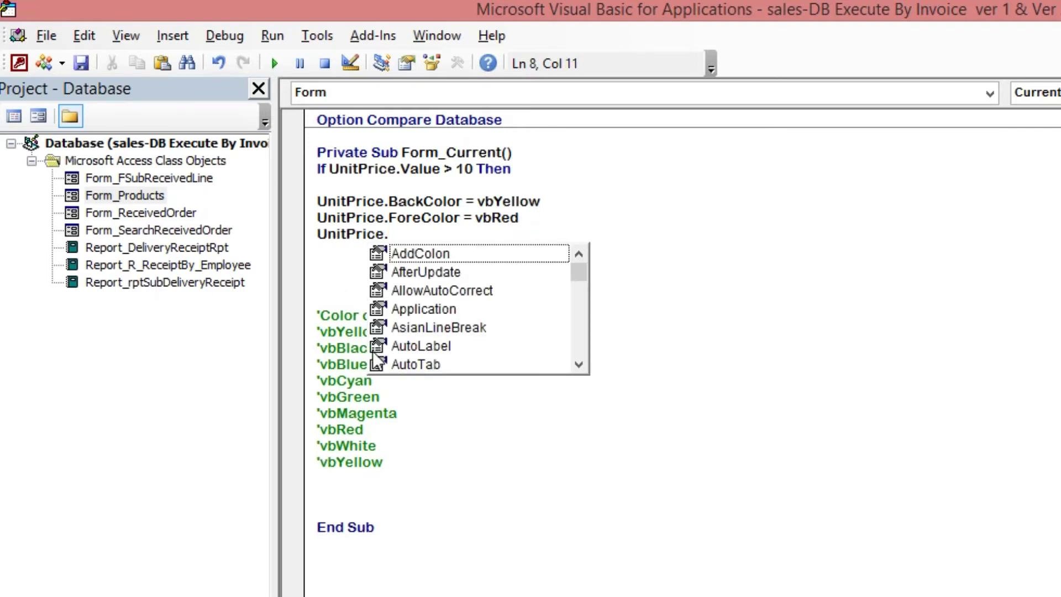
{"action": "type", "text": "bo"}
{"action": "key", "text": "Tab"}
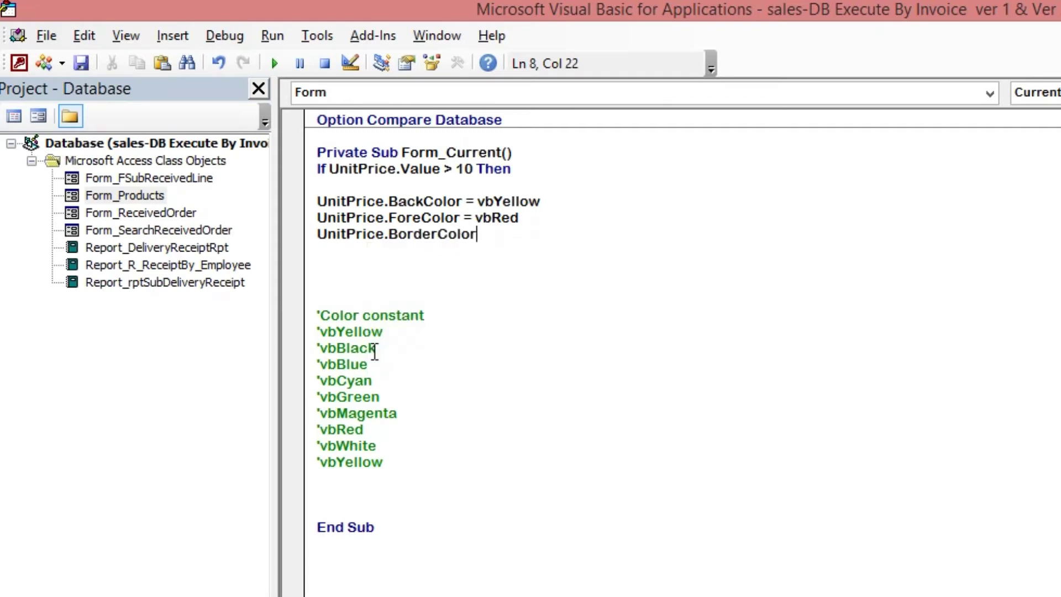
{"action": "type", "text": "=v"}
{"action": "type", "text": "b"}
{"action": "type", "text": "Magenta"}
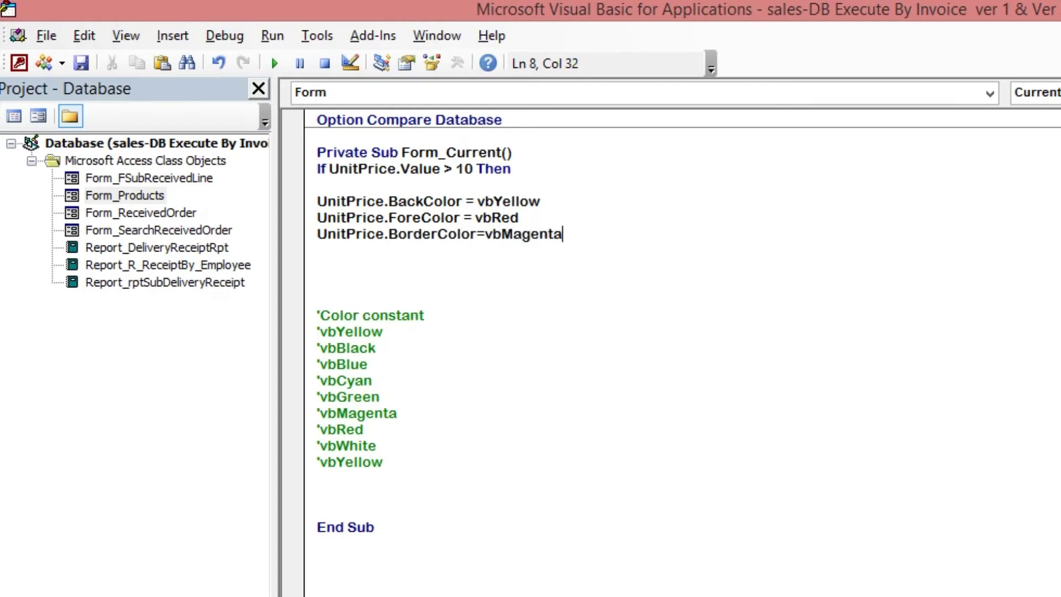
{"action": "key", "text": "Return"}
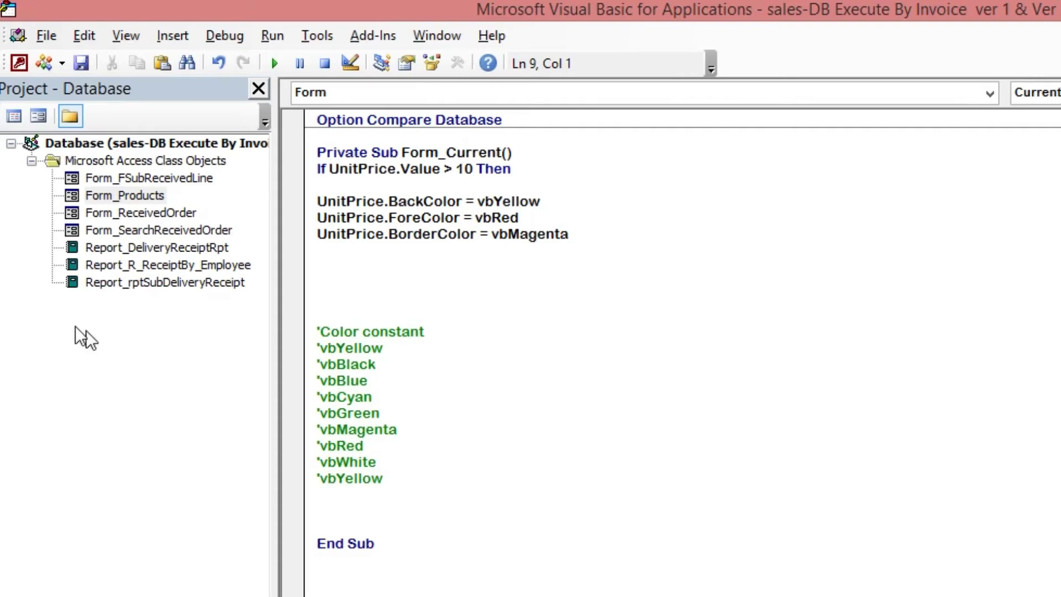
Step: Select the whole Products form and open its Form_Current code with Alt+F11
{"action": "left_click", "coordinate": [15, 59]}
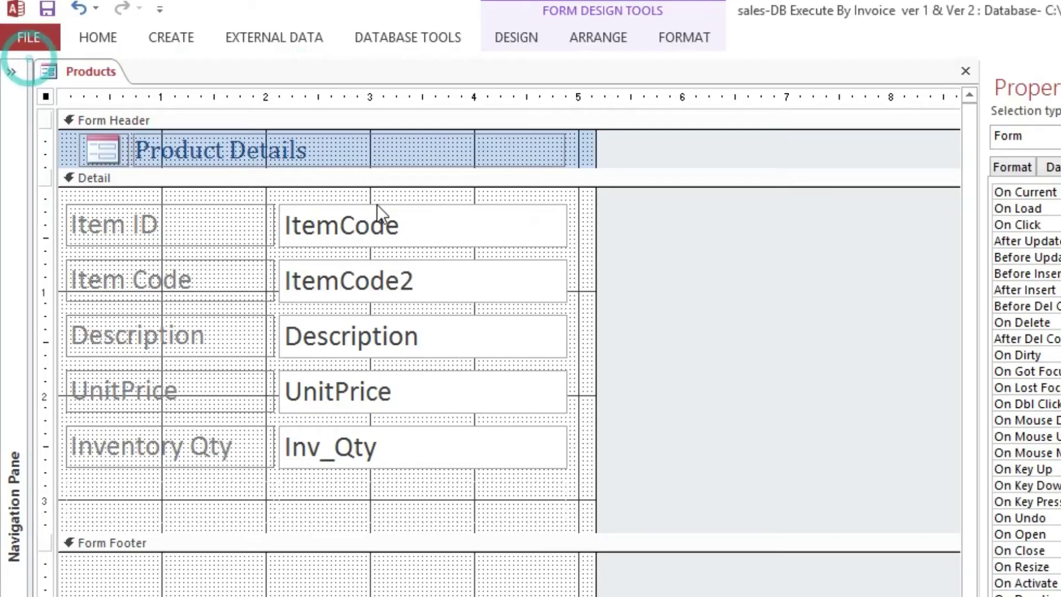
{"action": "left_click", "coordinate": [307, 315]}
{"action": "left_click", "coordinate": [429, 334]}
{"action": "double_click", "coordinate": [348, 326]}
{"action": "key", "text": "ctrl+c"}
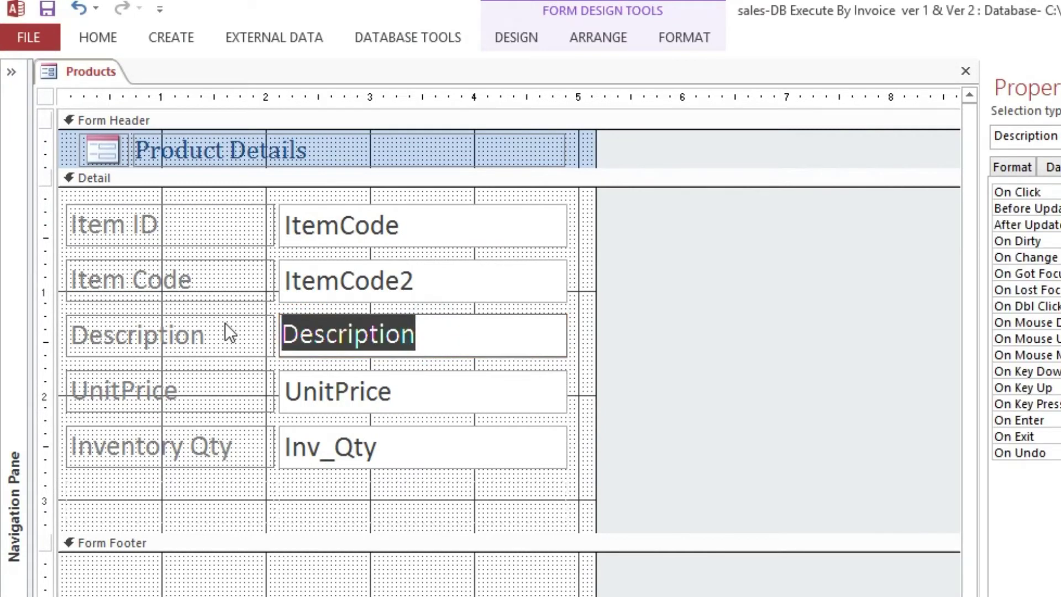
{"action": "left_click", "coordinate": [47, 100]}
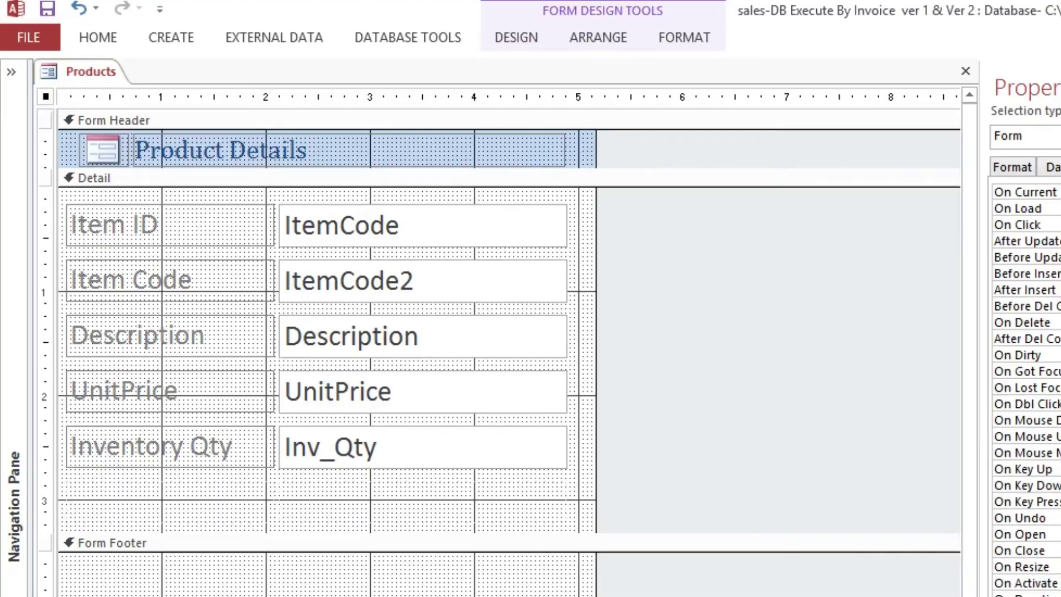
{"action": "key", "text": "alt+F11"}
{"action": "left_click", "coordinate": [619, 243]}
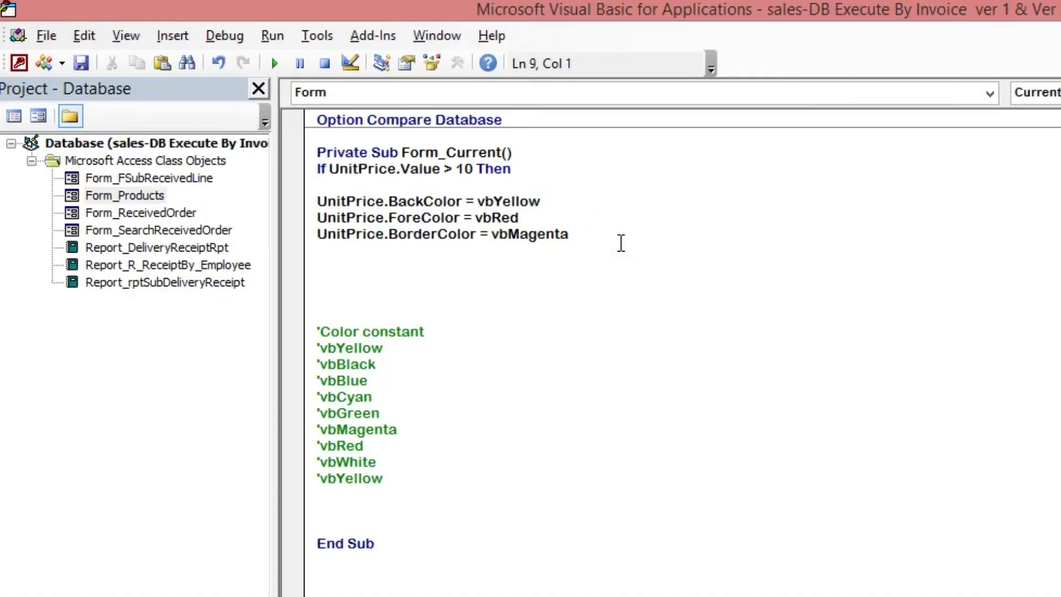
Step: Add Description.ForeColor = vbRead below the BorderColor line and close the If block with End If
{"action": "key", "text": "ctrl+v"}
{"action": "type", "text": "."}
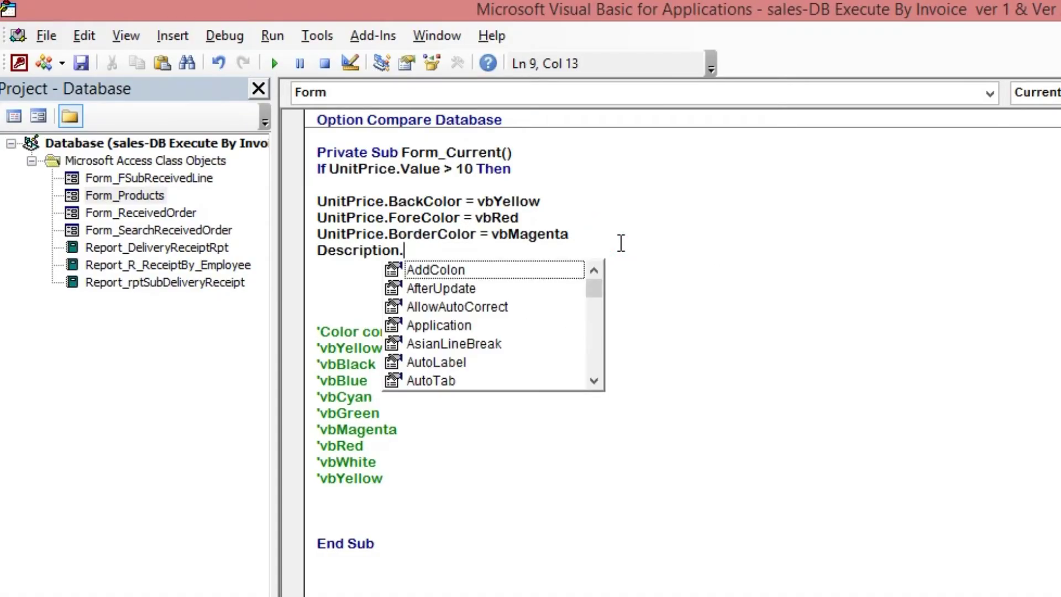
{"action": "type", "text": "fore"}
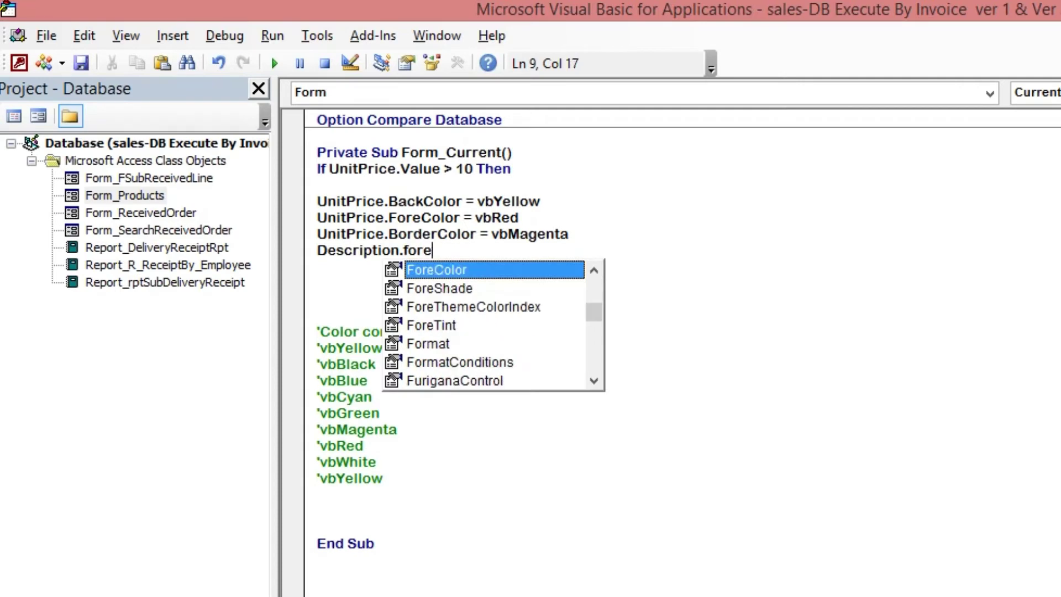
{"action": "key", "text": "Tab"}
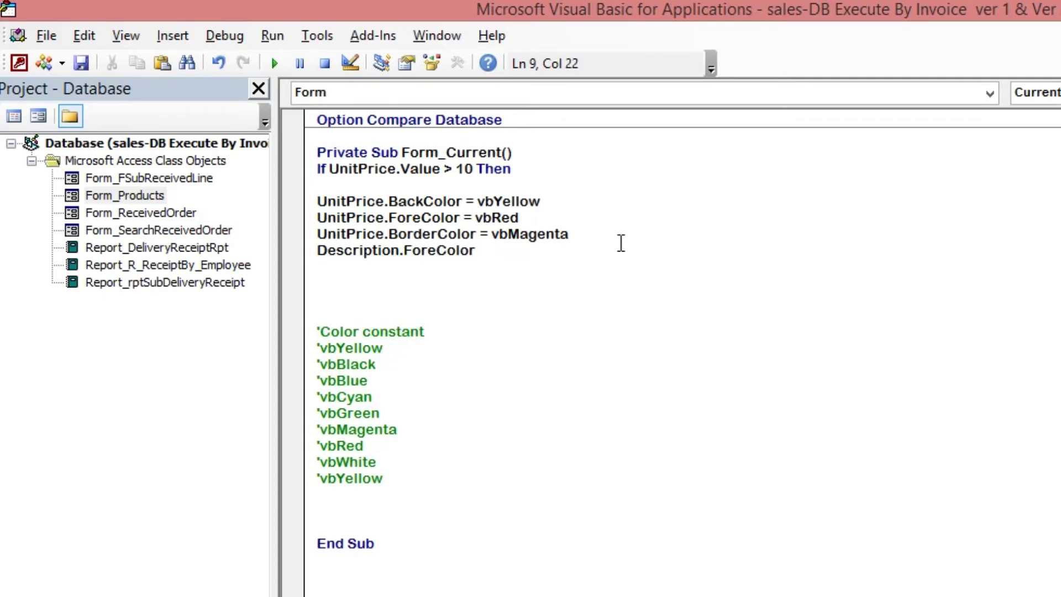
{"action": "type", "text": "=vb"}
{"action": "type", "text": "Read"}
{"action": "key", "text": "Down"}
{"action": "key", "text": "Down"}
{"action": "key", "text": "Up"}
{"action": "key", "text": "Down"}
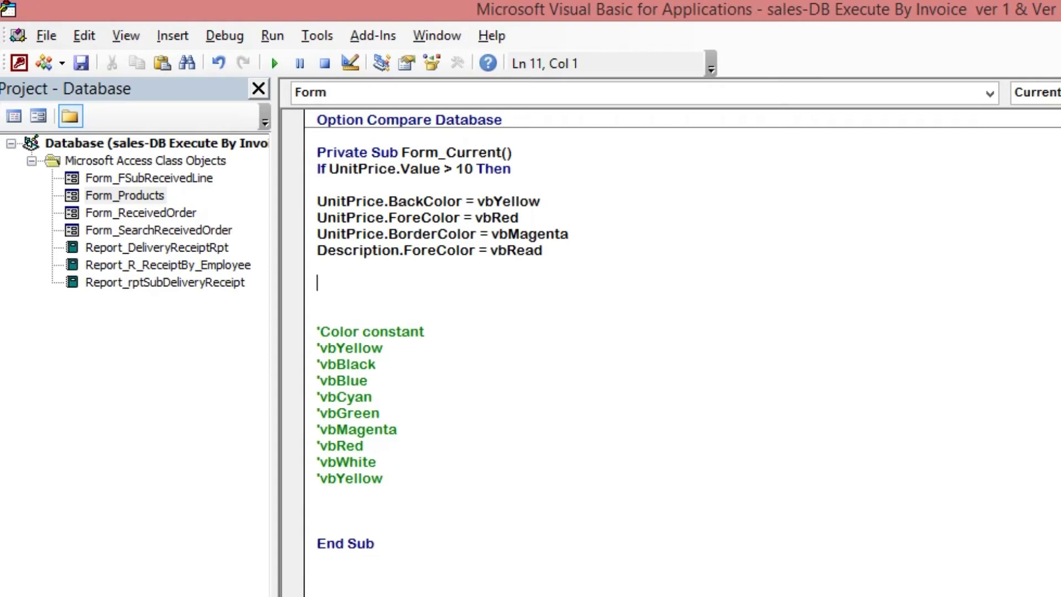
{"action": "type", "text": "end if"}
{"action": "key", "text": "Up"}
Step: Walk through the If condition UnitPrice > 10 and the BackColor vbYellow line
{"action": "left_click_drag", "start_coordinate": [330, 171], "coordinate": [399, 172]}
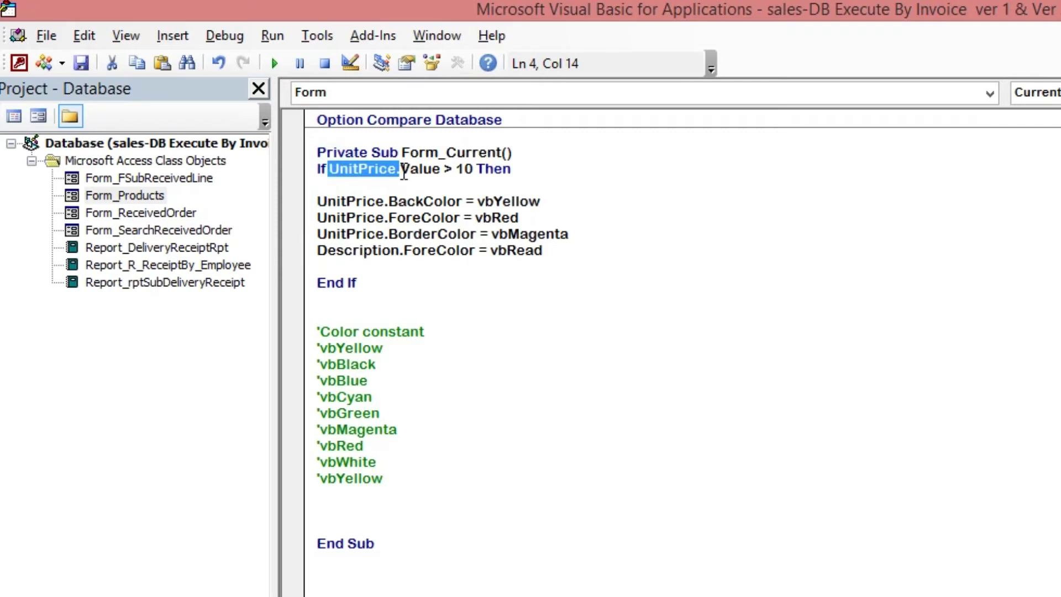
{"action": "left_click", "coordinate": [457, 171]}
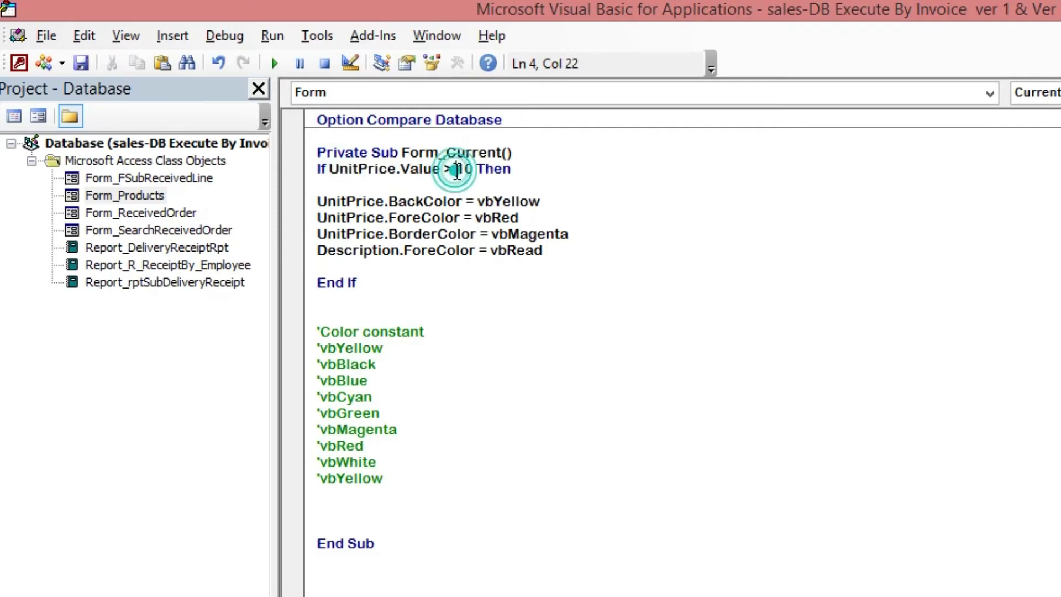
{"action": "left_click_drag", "start_coordinate": [456, 171], "coordinate": [469, 175]}
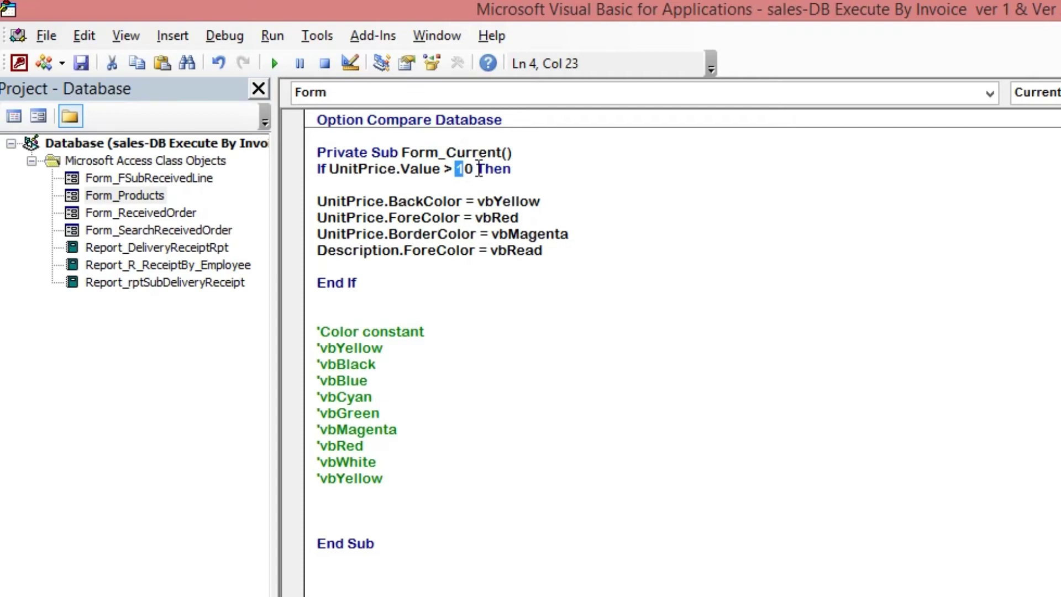
{"action": "left_click", "coordinate": [390, 203]}
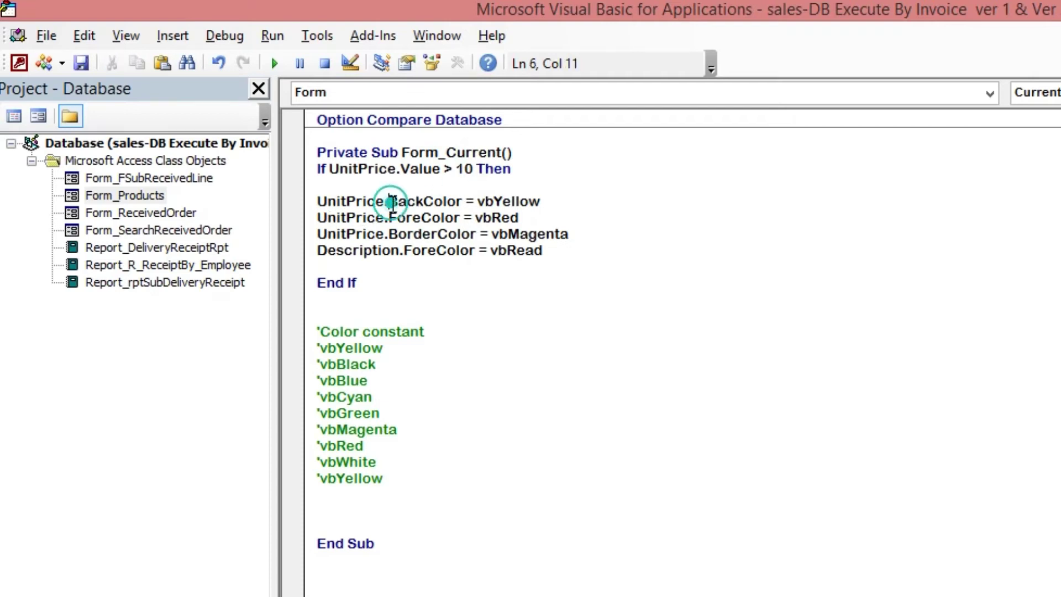
{"action": "left_click_drag", "start_coordinate": [391, 202], "coordinate": [458, 205]}
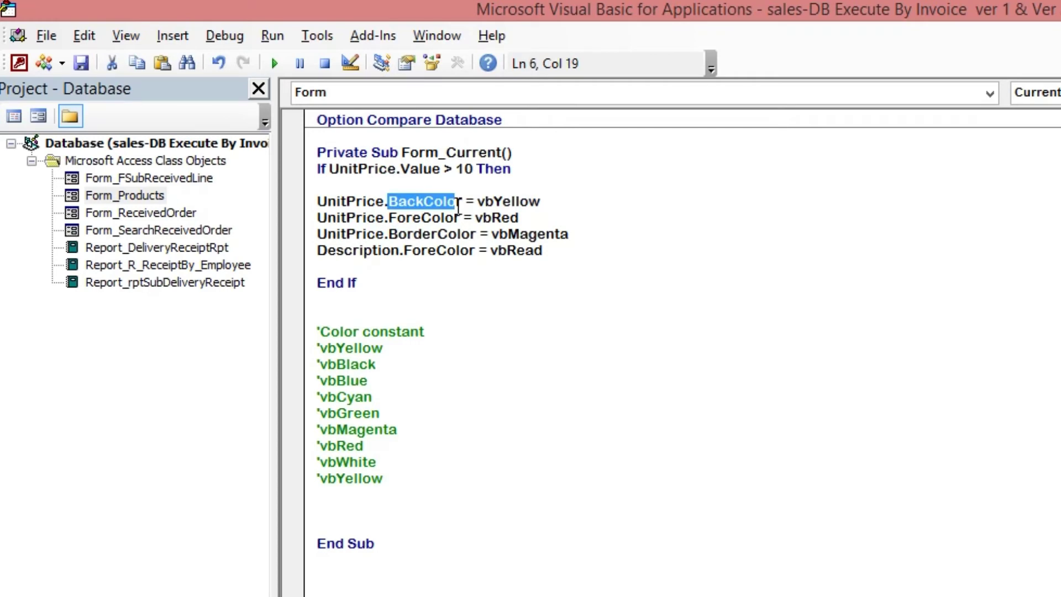
{"action": "left_click", "coordinate": [537, 205]}
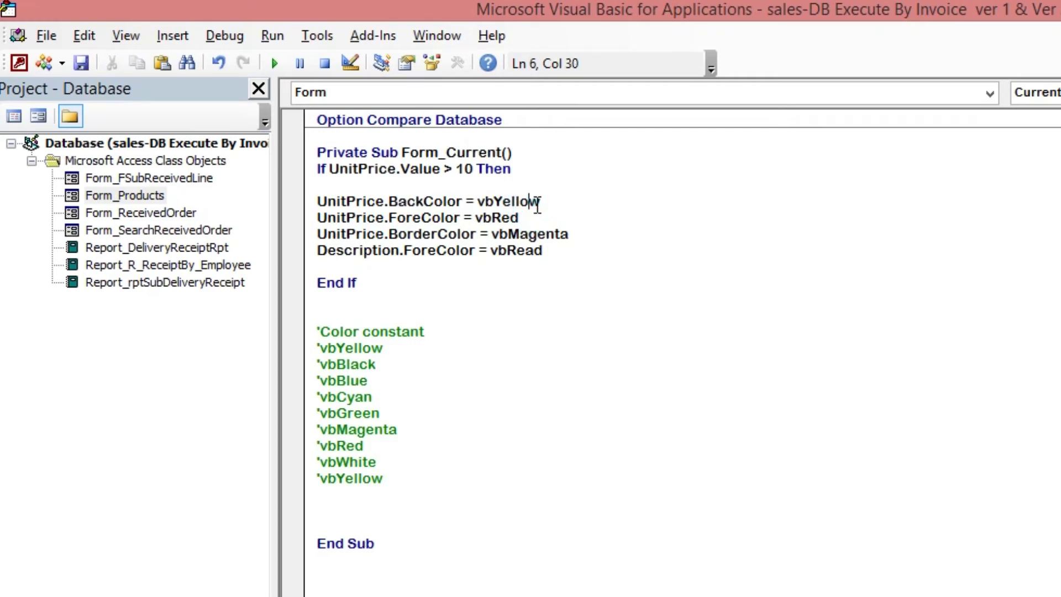
Step: Check the ForeColor and BorderColor lines, then correct vbRead to vbRed on the Description line
{"action": "left_click_drag", "start_coordinate": [389, 217], "coordinate": [509, 218]}
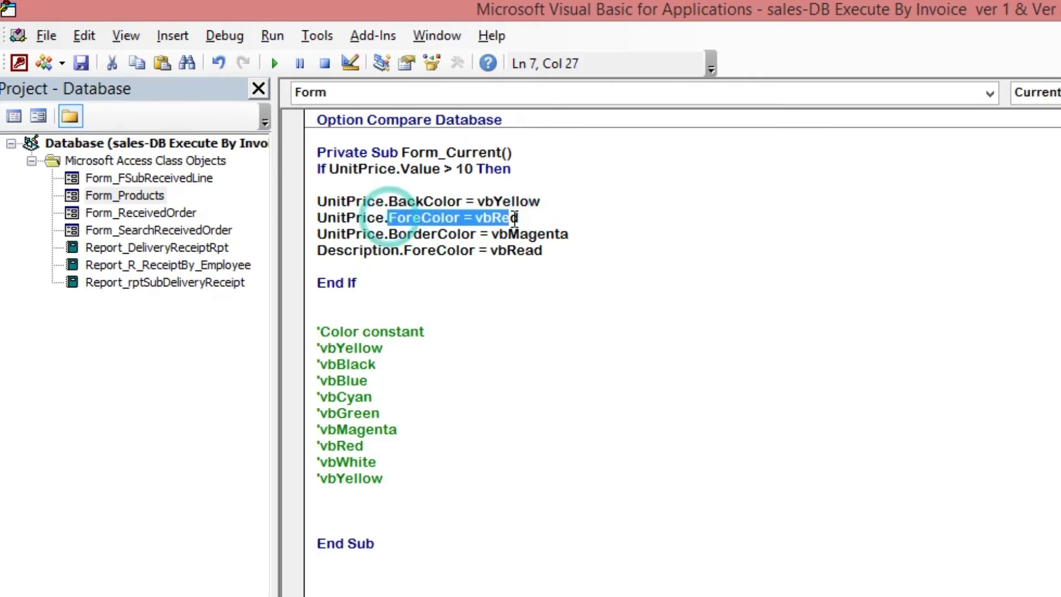
{"action": "left_click", "coordinate": [491, 234]}
{"action": "left_click_drag", "start_coordinate": [397, 234], "coordinate": [446, 235]}
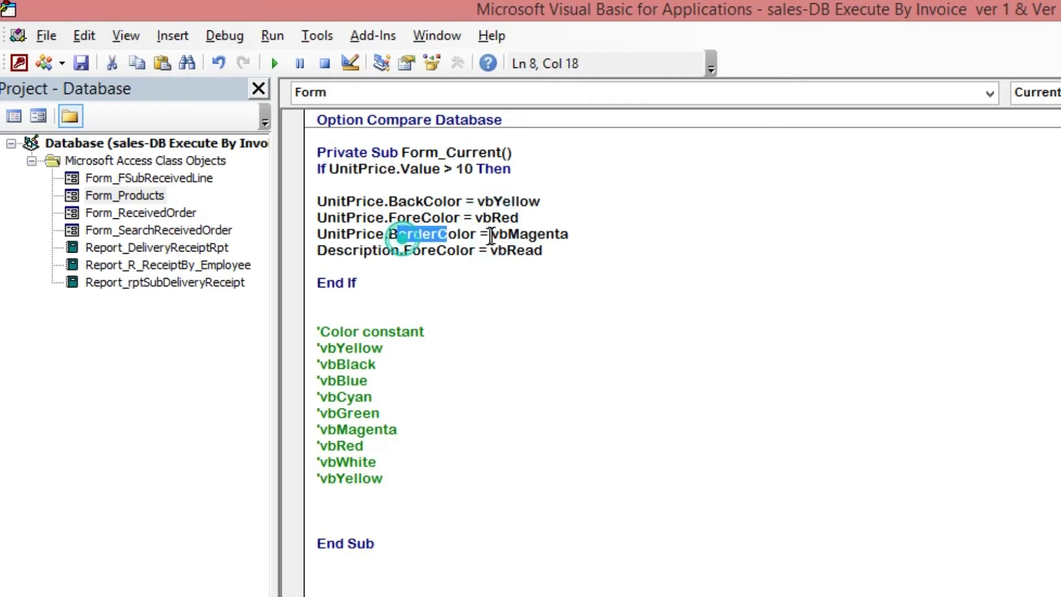
{"action": "left_click", "coordinate": [540, 234]}
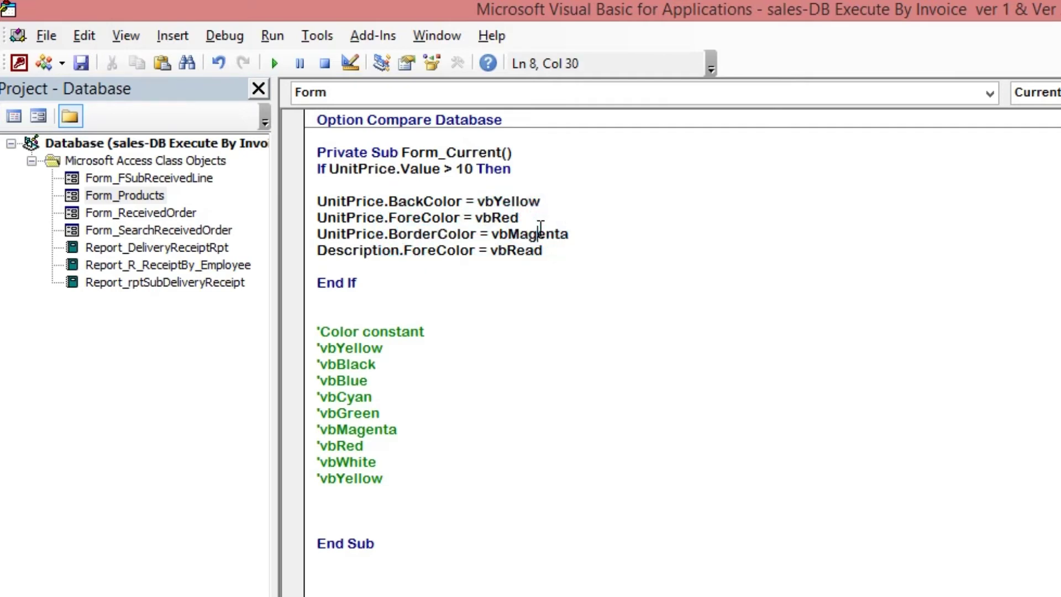
{"action": "left_click", "coordinate": [539, 252]}
{"action": "key", "text": "BackSpace"}
Step: Switch the Products form to Form View, showing the first record, Milk at 5.00
{"action": "left_click", "coordinate": [383, 252]}
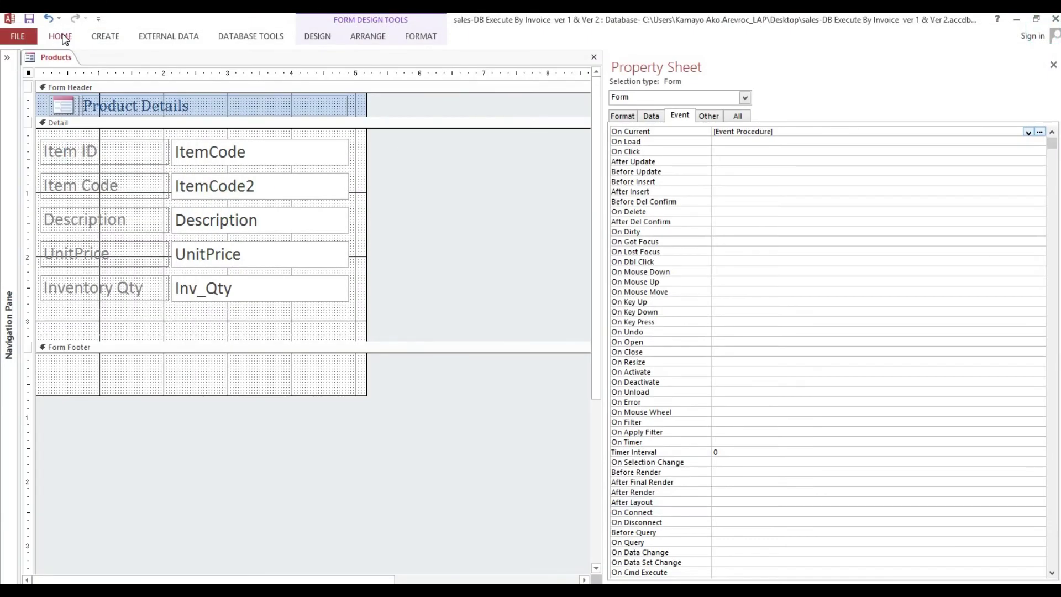
{"action": "left_click", "coordinate": [61, 36]}
{"action": "left_click", "coordinate": [13, 71]}
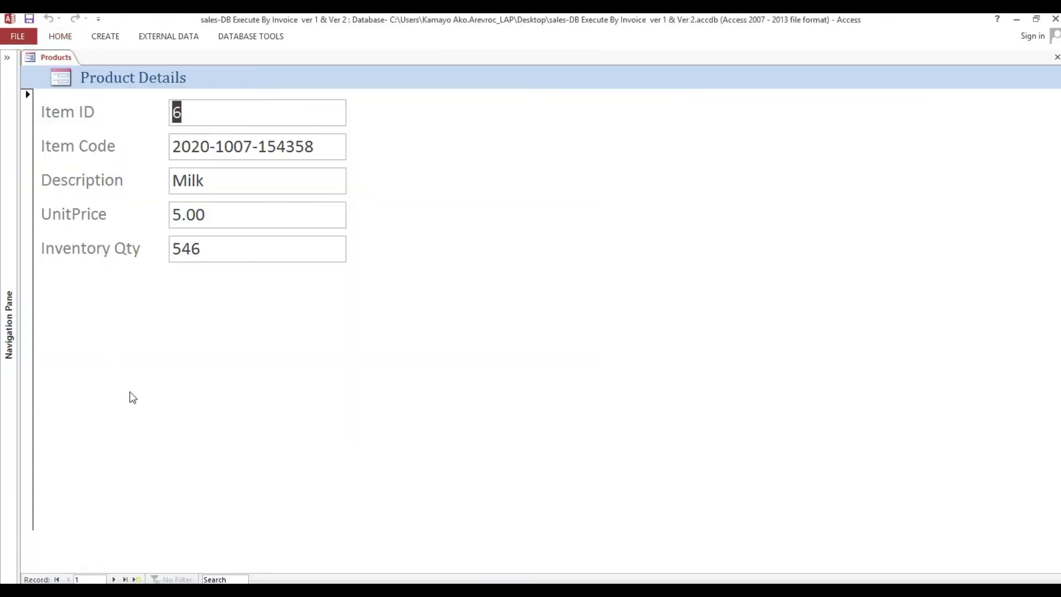
Step: Step from Milk at 5.00 to record 4, Tide at 10.00, checking its price stays unhighlighted
{"action": "left_click_drag", "start_coordinate": [244, 217], "coordinate": [174, 217]}
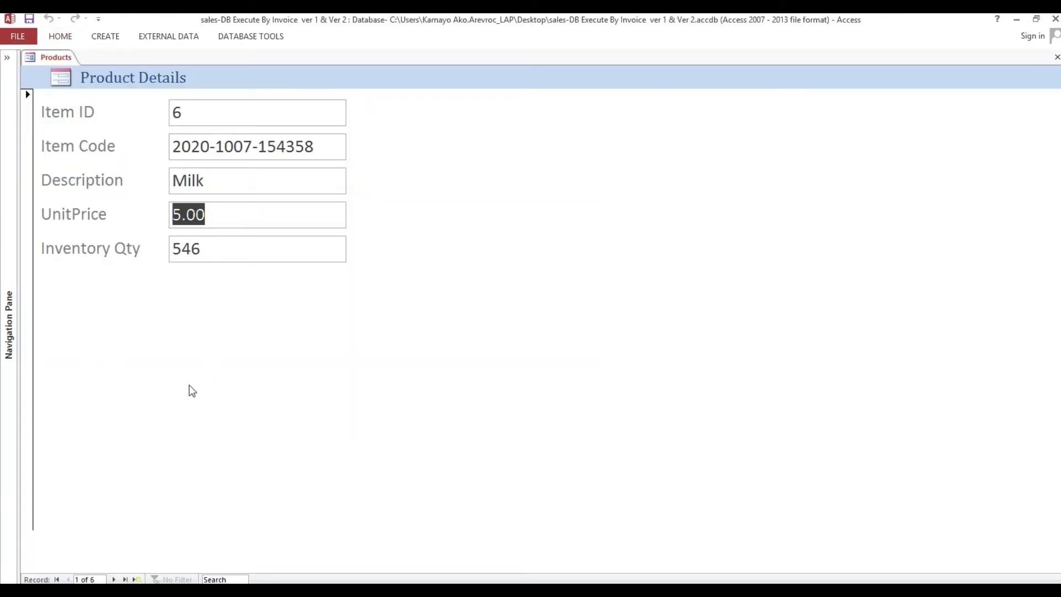
{"action": "left_click", "coordinate": [113, 579]}
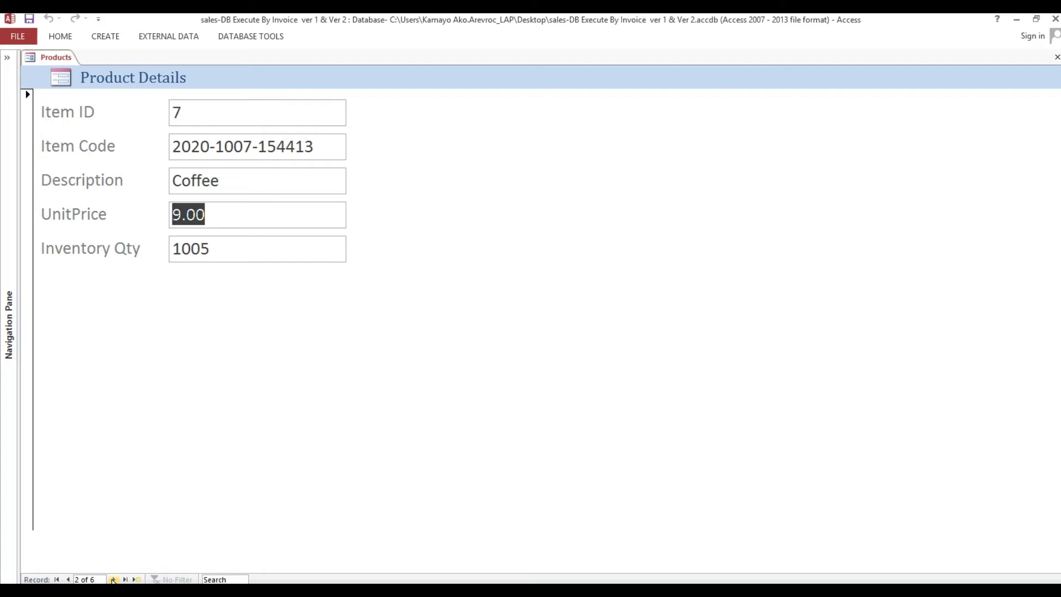
{"action": "left_click", "coordinate": [113, 580]}
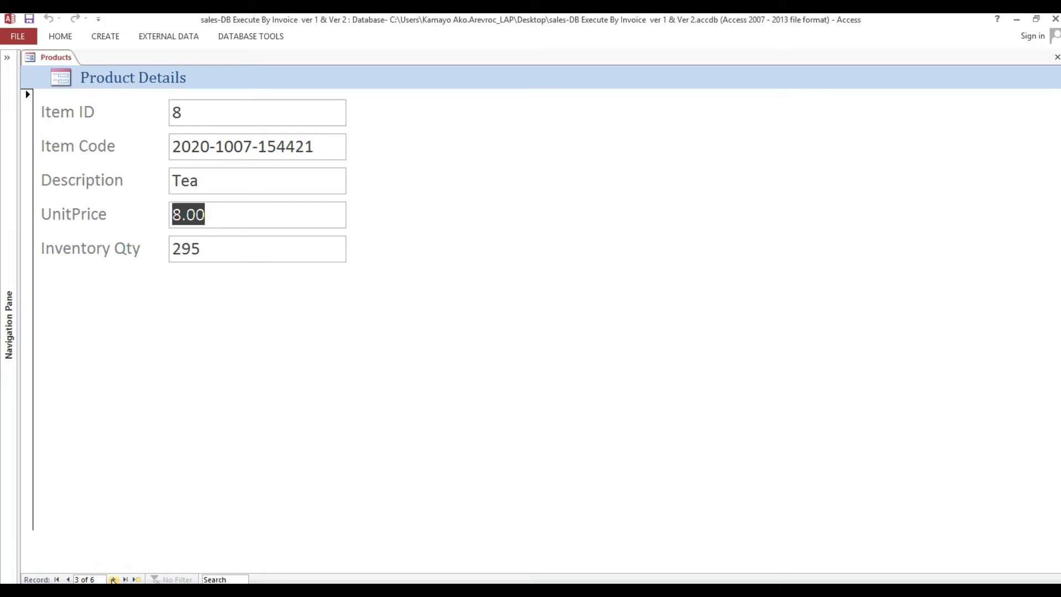
{"action": "left_click", "coordinate": [112, 580]}
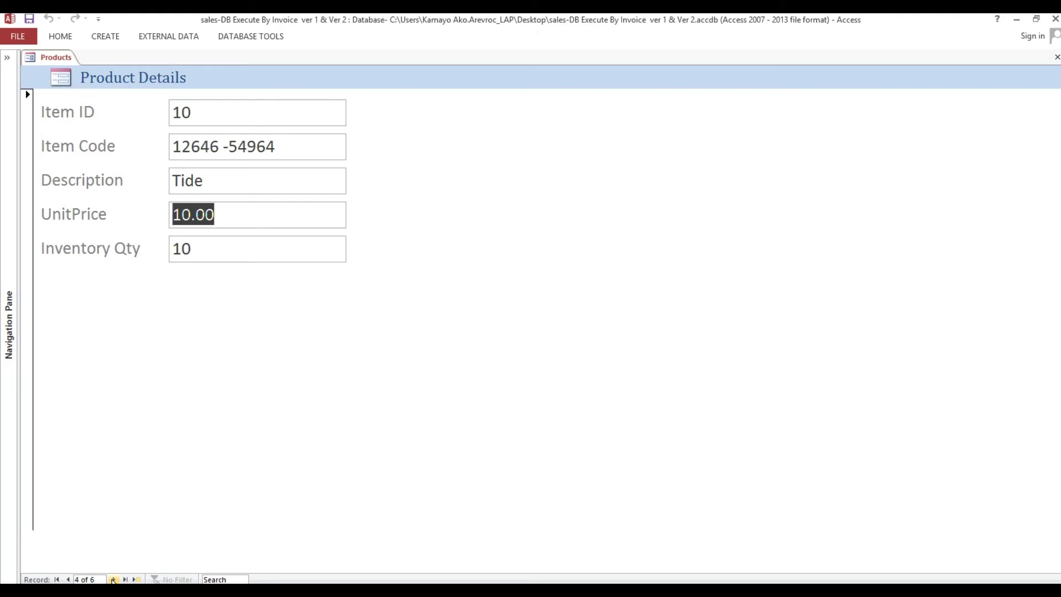
{"action": "left_click", "coordinate": [233, 217]}
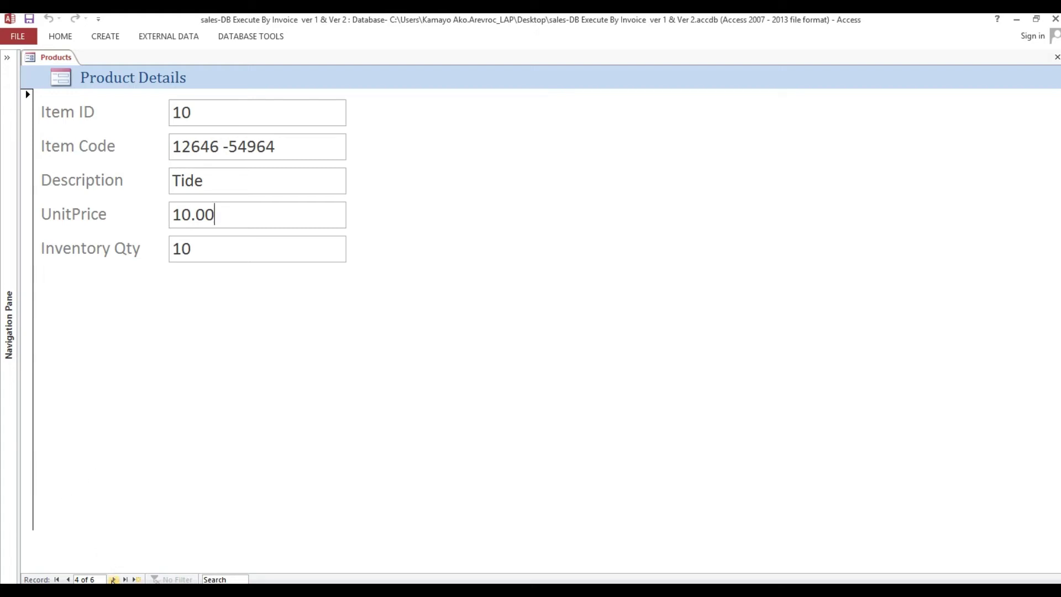
Step: Go to record 5, Tea at 11.00, and inspect its highlighted price and red description
{"action": "left_click", "coordinate": [113, 579]}
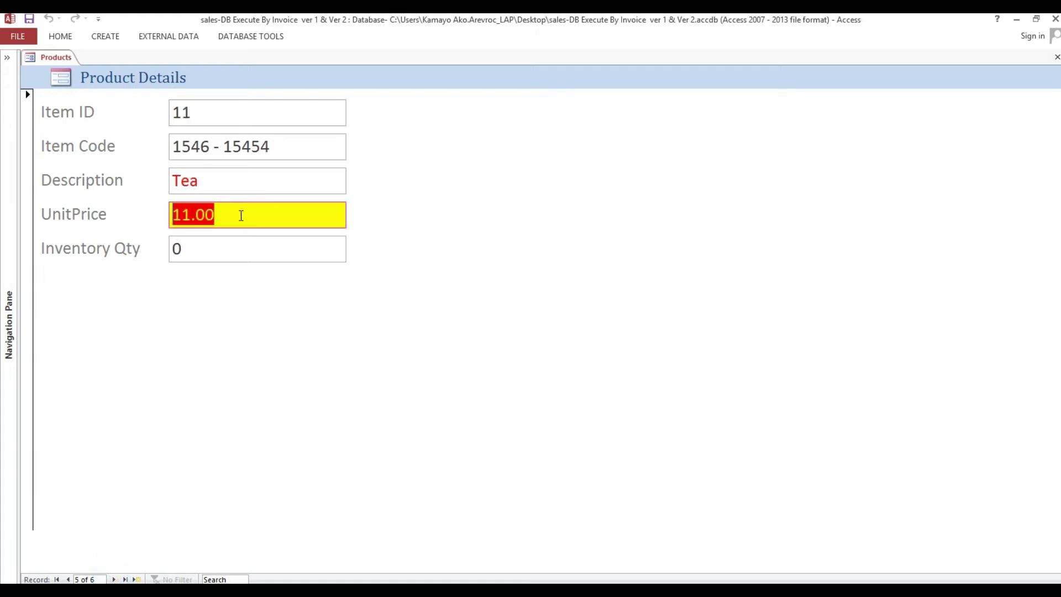
{"action": "left_click", "coordinate": [243, 214]}
{"action": "left_click", "coordinate": [243, 214]}
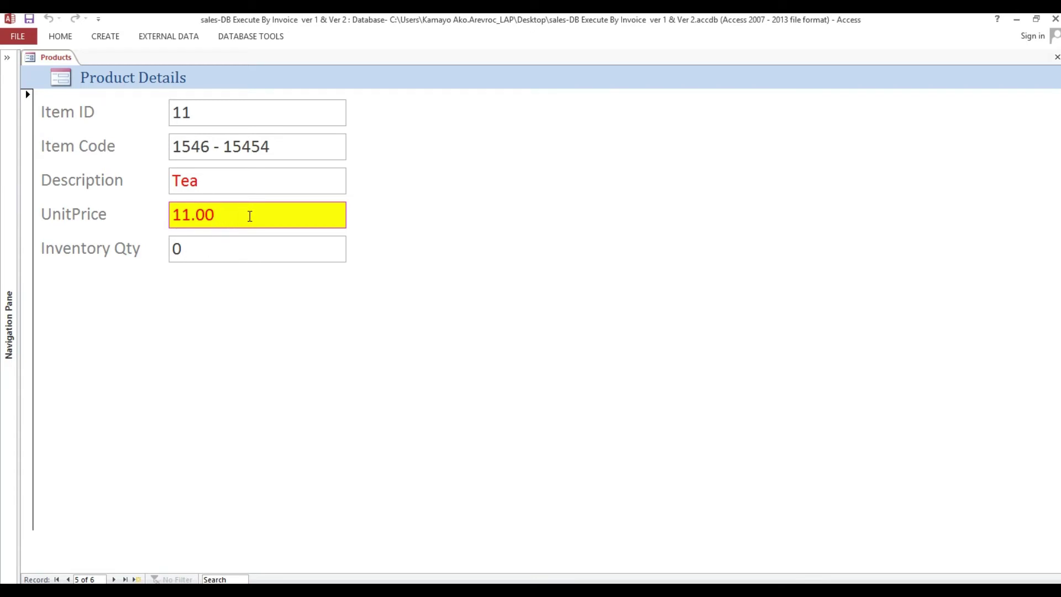
{"action": "left_click", "coordinate": [250, 216]}
{"action": "left_click", "coordinate": [150, 216]}
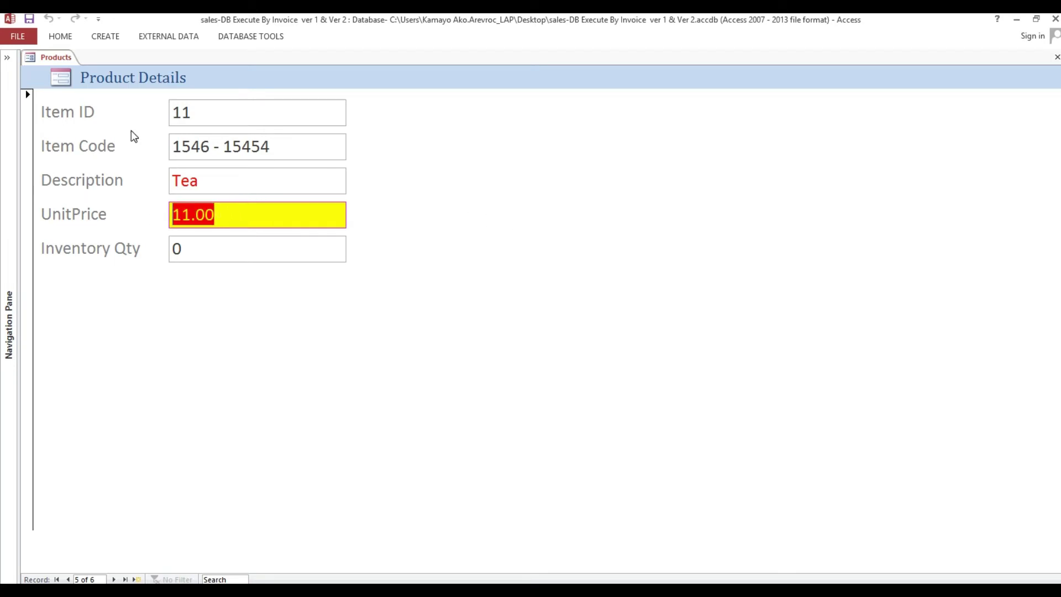
{"action": "left_click", "coordinate": [80, 185]}
{"action": "left_click", "coordinate": [225, 182]}
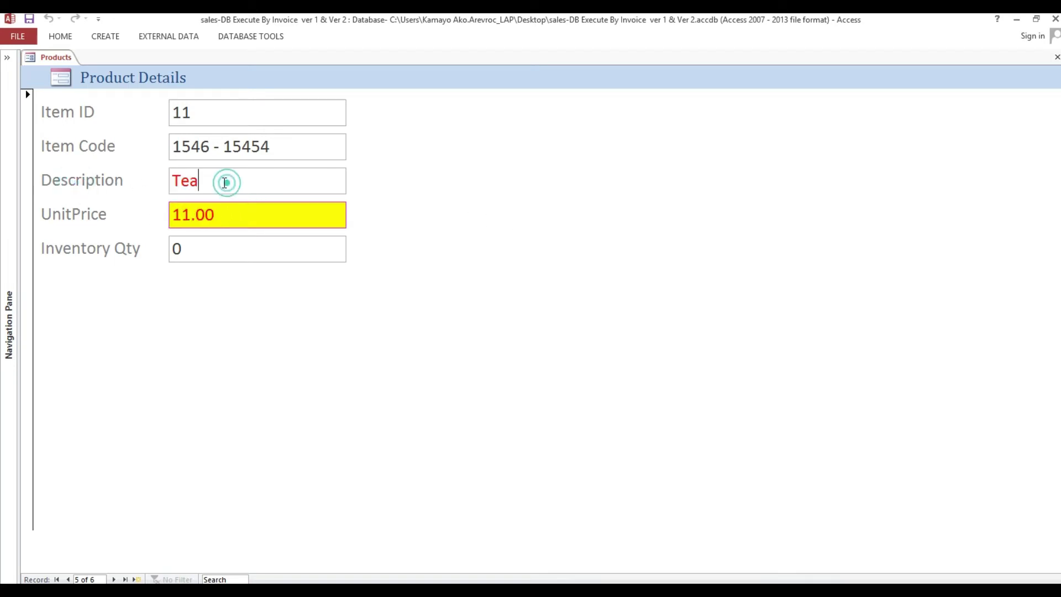
{"action": "left_click", "coordinate": [132, 181]}
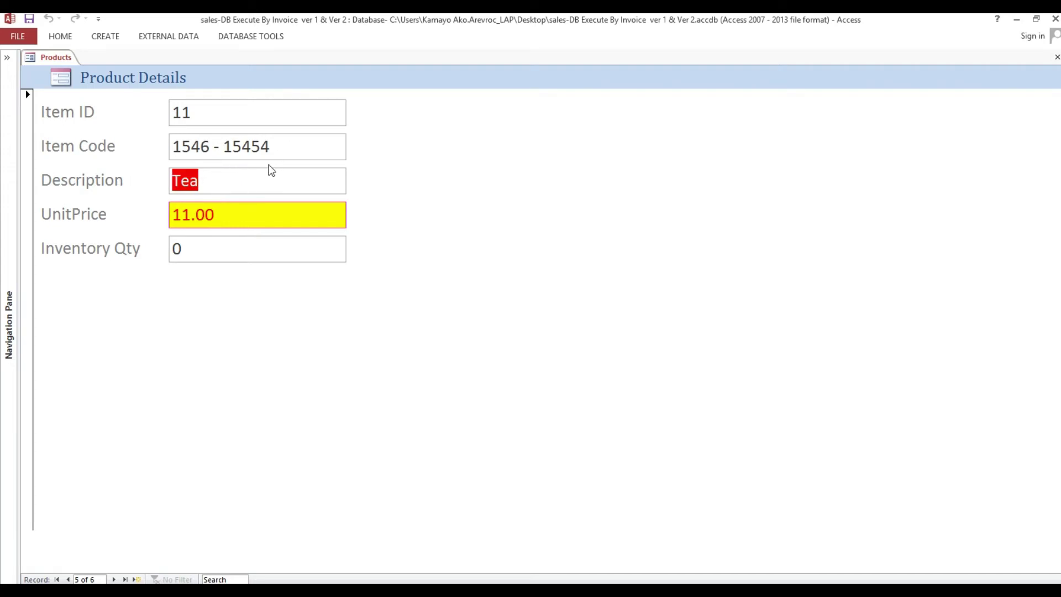
{"action": "left_click", "coordinate": [273, 147]}
{"action": "left_click", "coordinate": [229, 215]}
{"action": "left_click", "coordinate": [152, 220]}
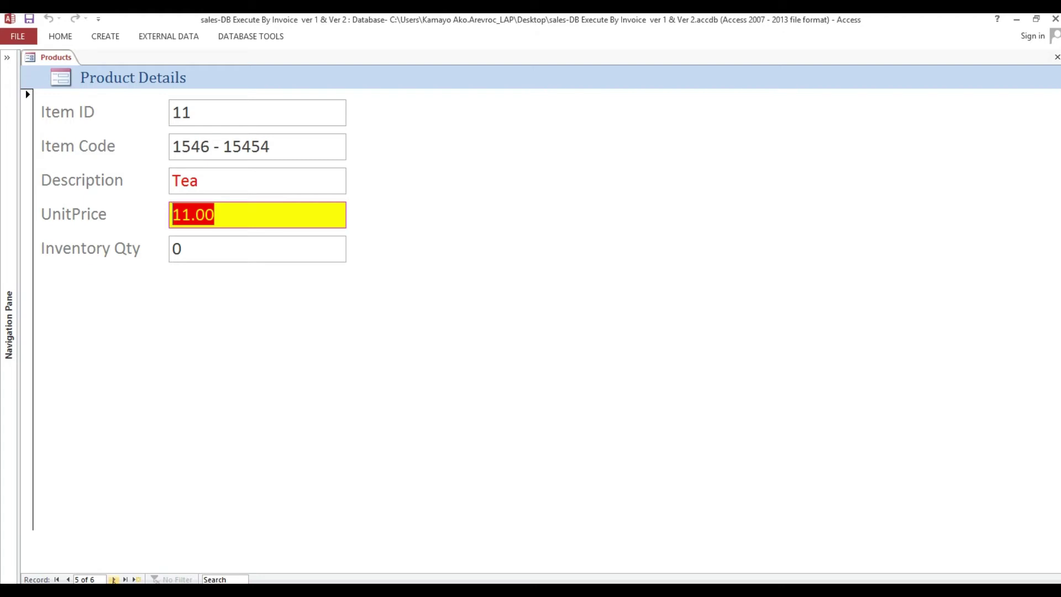
Step: Move to record 6, Baby Oil at 9.00, whose price still shows yellow
{"action": "left_click", "coordinate": [113, 579]}
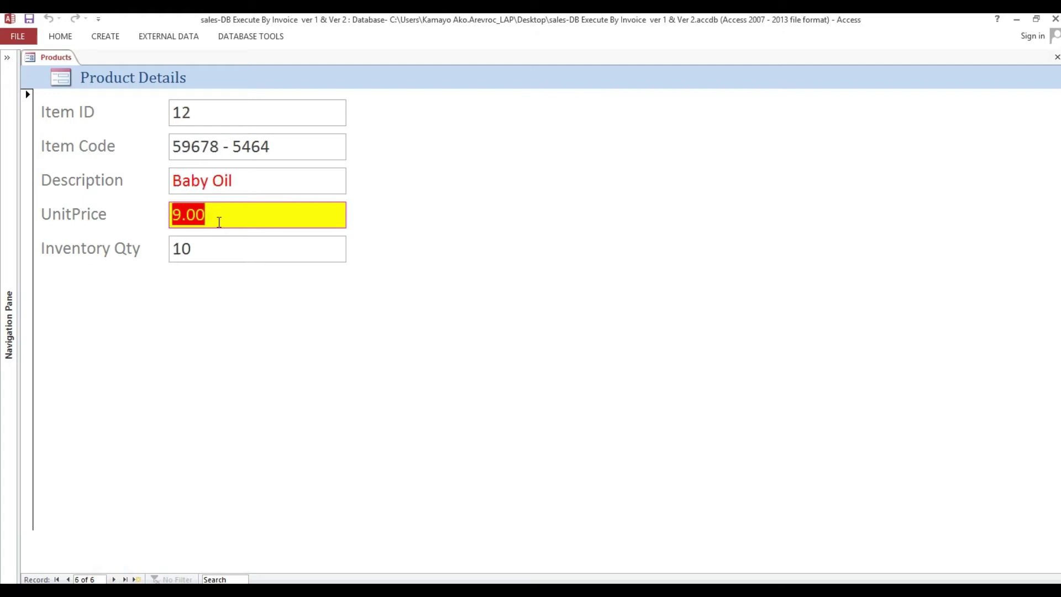
{"action": "left_click", "coordinate": [216, 215]}
{"action": "left_click", "coordinate": [216, 246]}
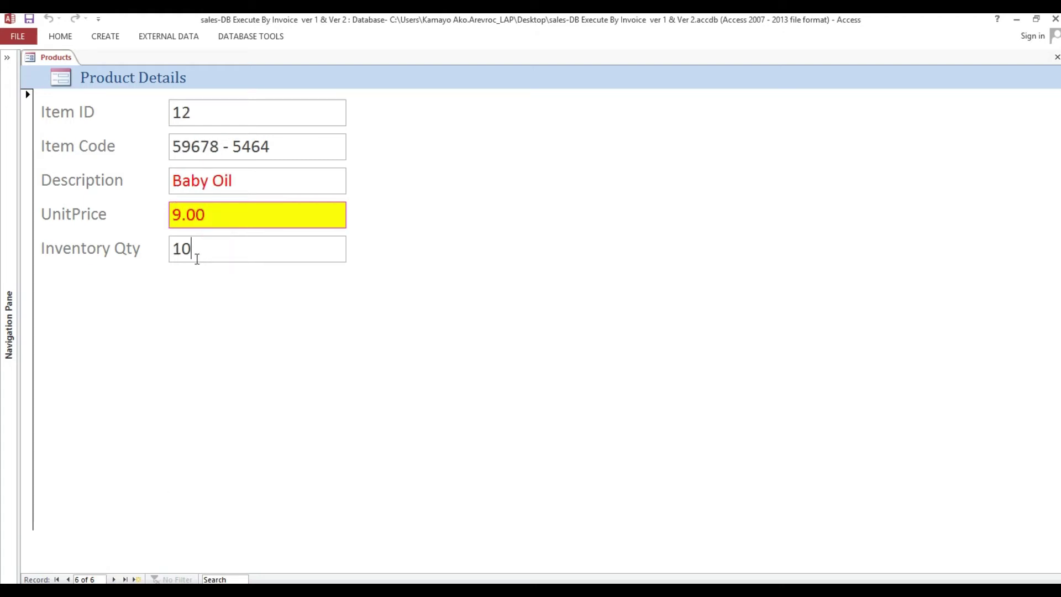
{"action": "left_click_drag", "start_coordinate": [230, 216], "coordinate": [170, 214]}
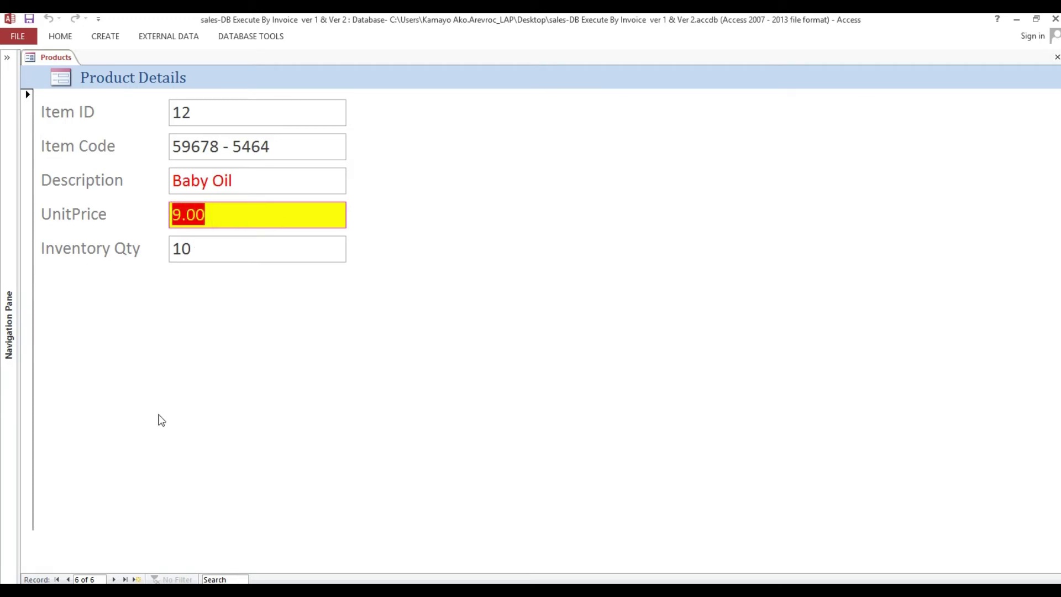
{"action": "left_click_drag", "start_coordinate": [257, 180], "coordinate": [144, 185]}
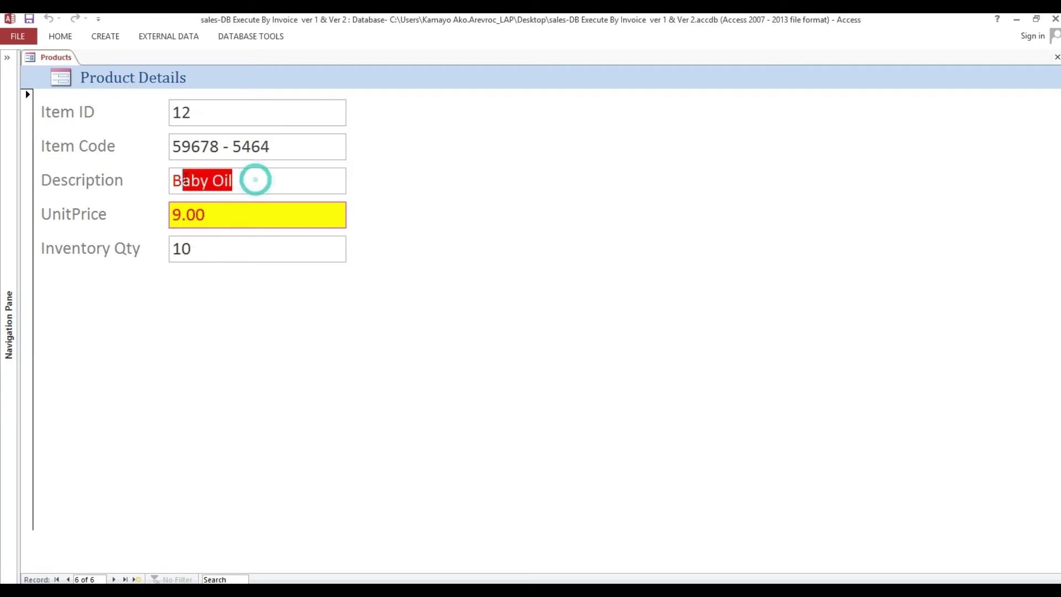
{"action": "left_click_drag", "start_coordinate": [227, 215], "coordinate": [128, 214]}
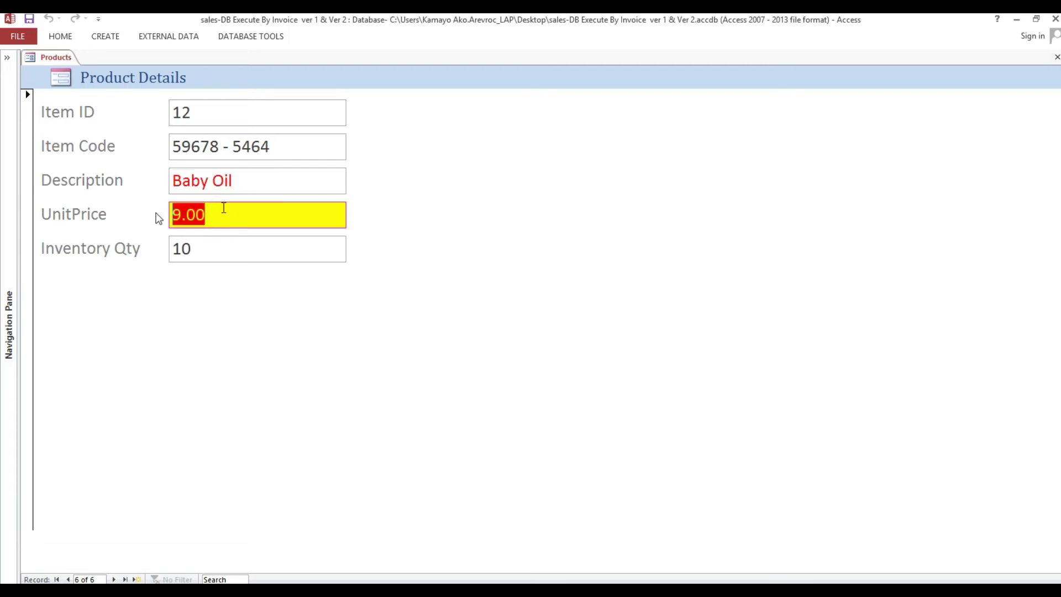
Step: Step back to Milk, then forward through the records to Tea at 11.00
{"action": "left_click", "coordinate": [69, 579]}
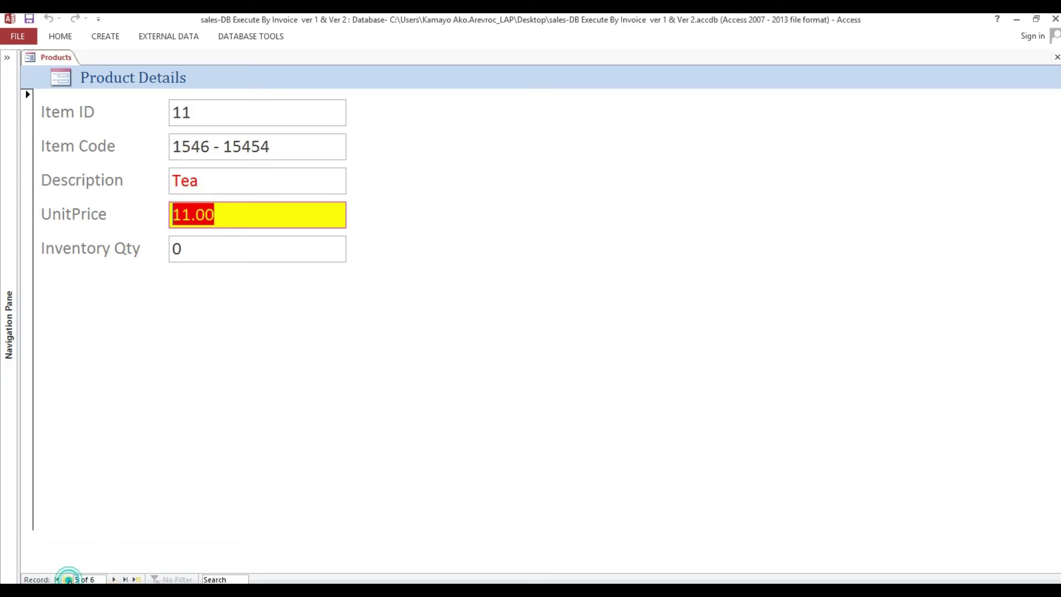
{"action": "left_click", "coordinate": [69, 579]}
{"action": "left_click", "coordinate": [68, 579]}
{"action": "left_click", "coordinate": [69, 579]}
{"action": "left_click", "coordinate": [69, 579]}
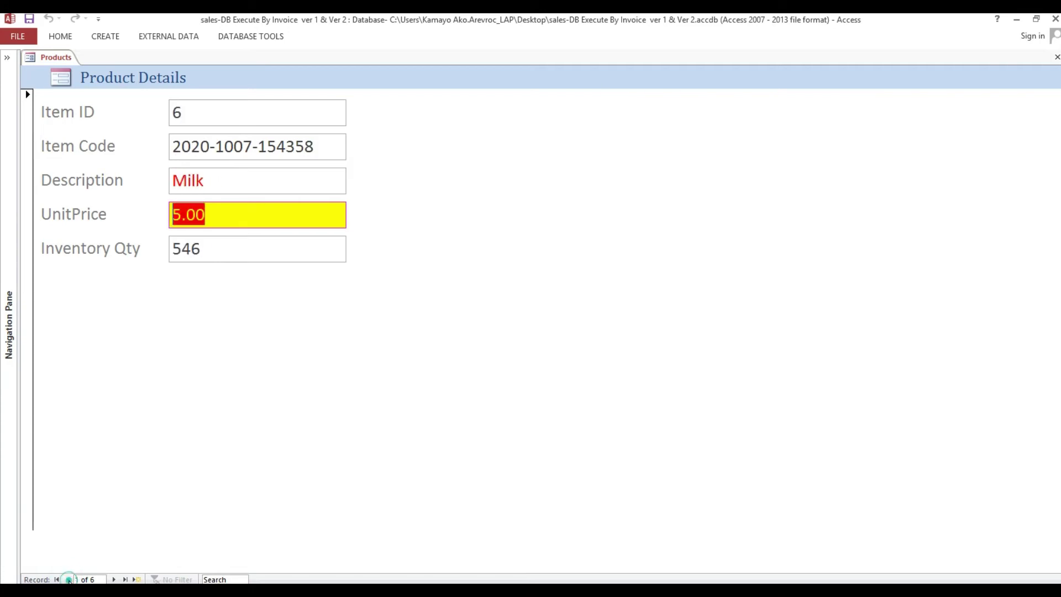
{"action": "left_click", "coordinate": [111, 579]}
{"action": "left_click", "coordinate": [111, 579]}
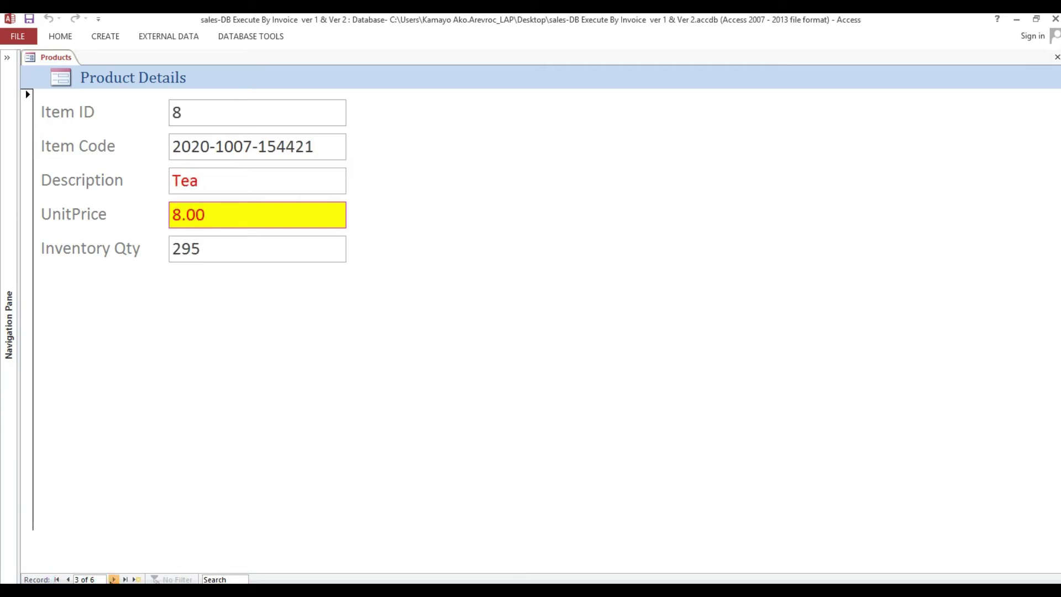
{"action": "left_click", "coordinate": [112, 579]}
{"action": "left_click", "coordinate": [112, 579]}
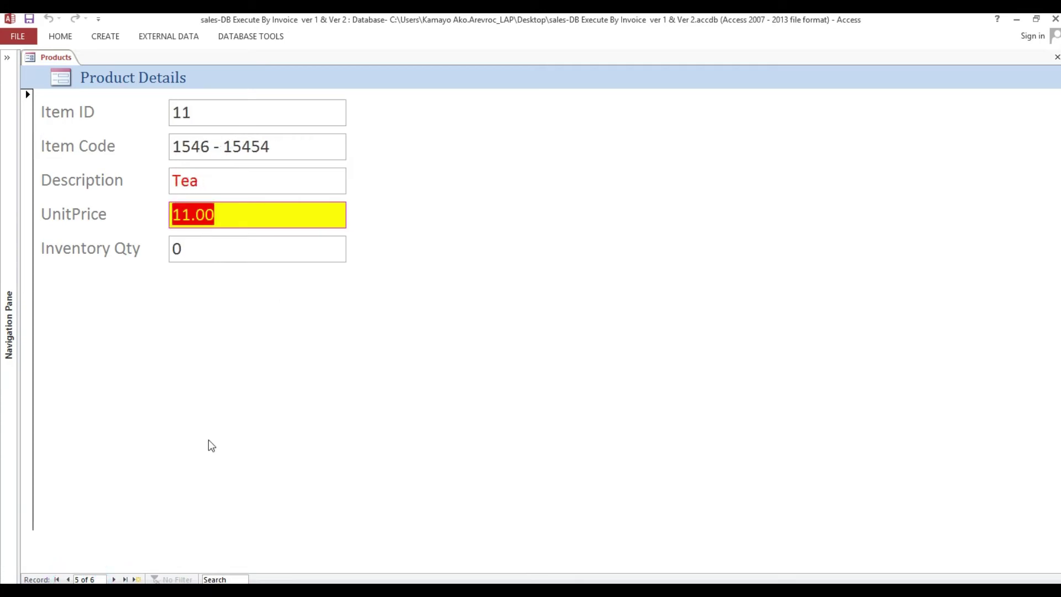
Step: Go back to record 3, Tea at 8.00, and inspect its still-yellow price
{"action": "left_click", "coordinate": [69, 579]}
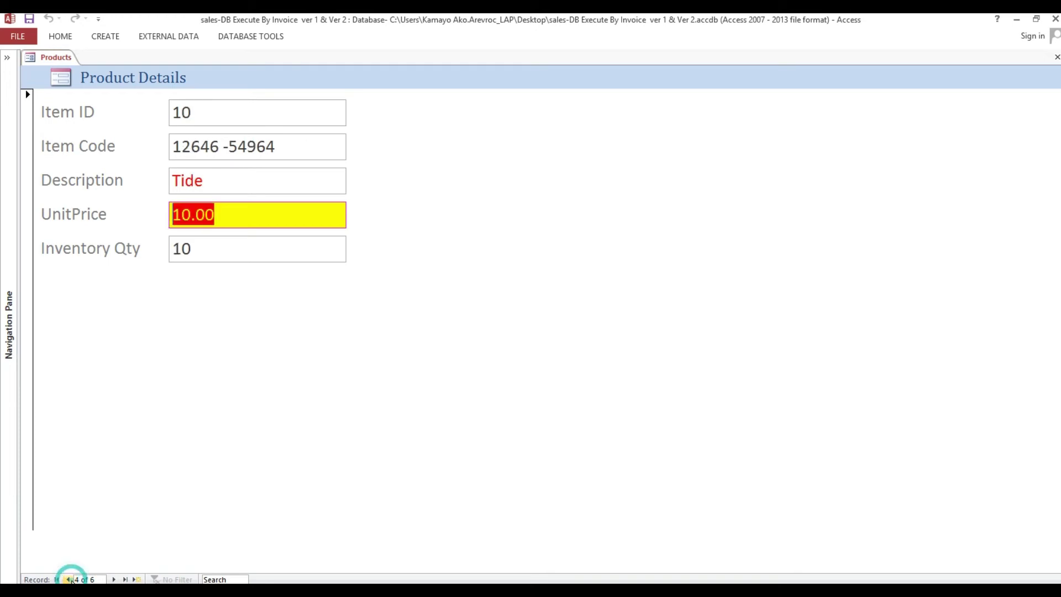
{"action": "left_click", "coordinate": [68, 579]}
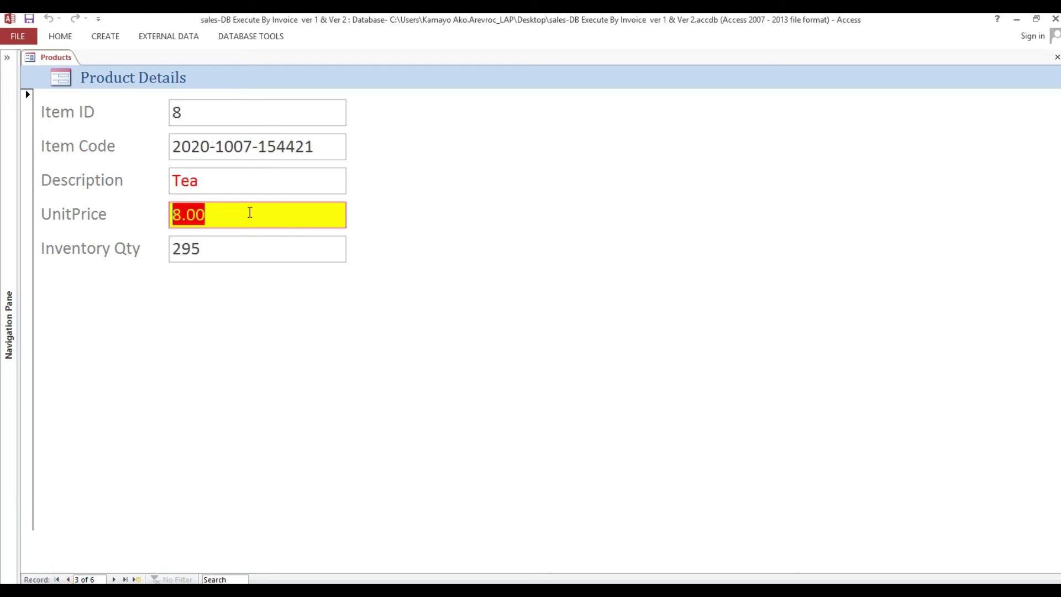
{"action": "left_click", "coordinate": [249, 213]}
{"action": "double_click", "coordinate": [190, 206]}
{"action": "key", "text": "Right"}
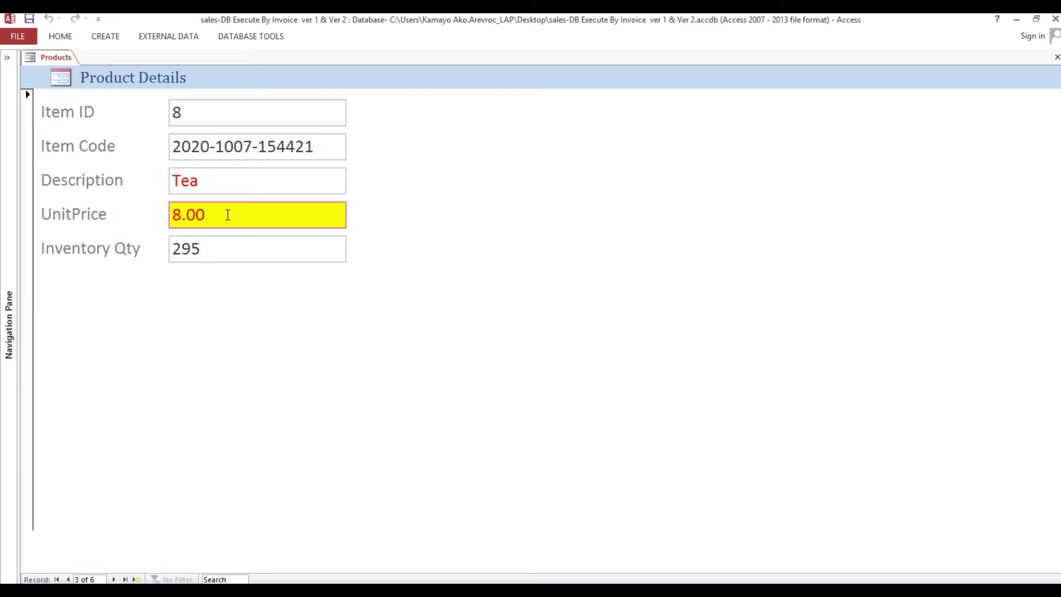
Step: Return to Design View and insert blank lines above End If in Form_Current
{"action": "right_click", "coordinate": [399, 166]}
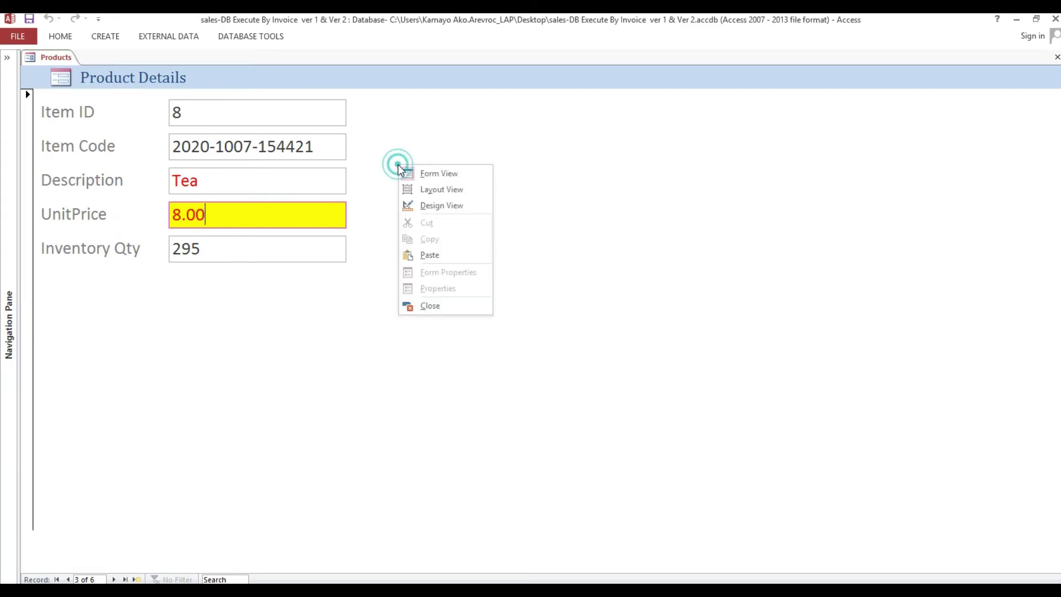
{"action": "left_click", "coordinate": [416, 206]}
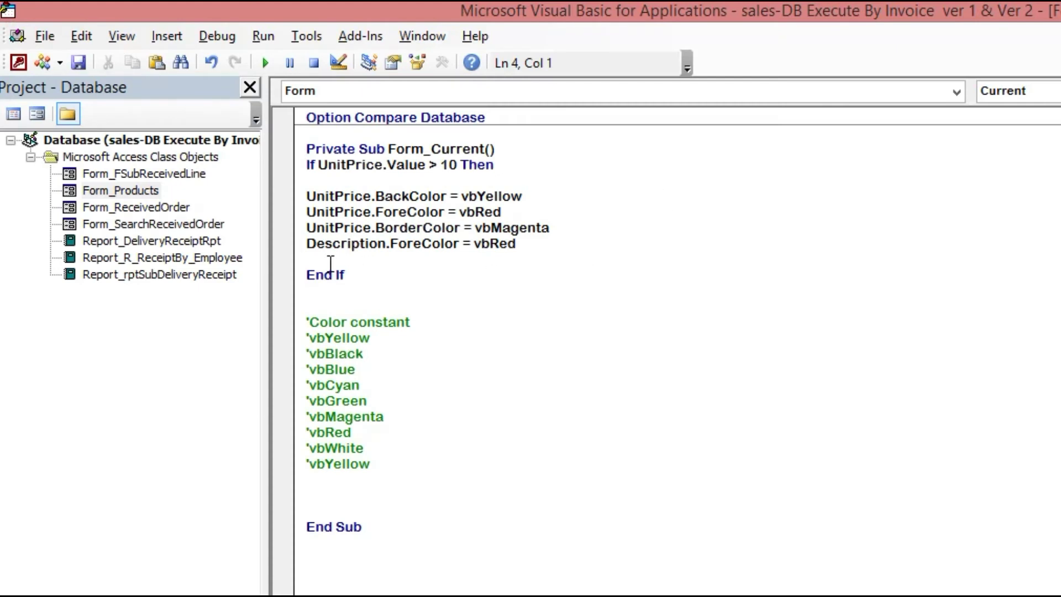
{"action": "left_click", "coordinate": [329, 261]}
{"action": "key", "text": "Return"}
{"action": "key", "text": "Return"}
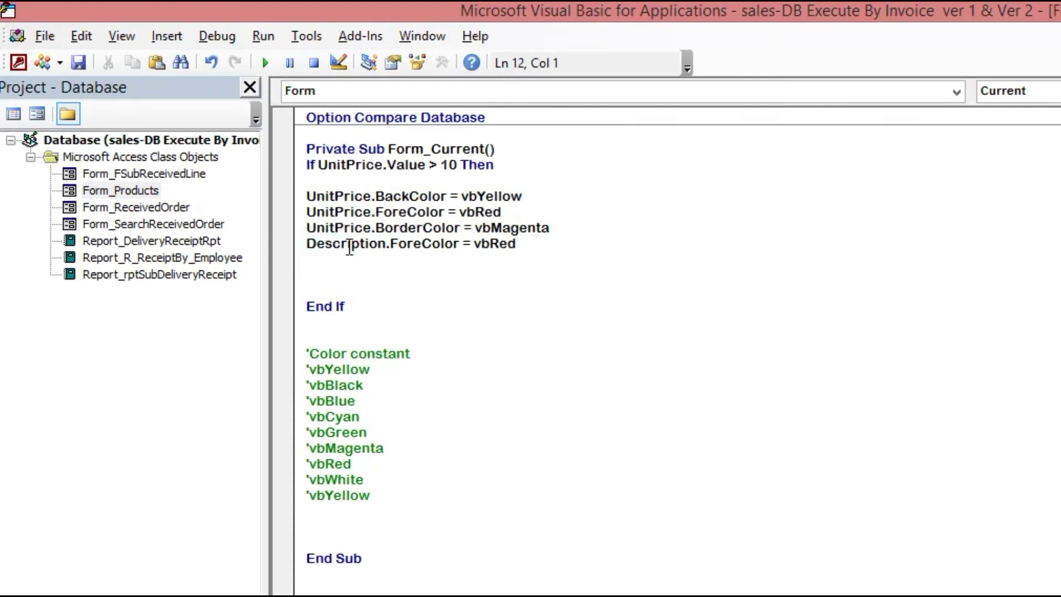
Step: Review the If condition UnitPrice > 10 and its four colour statements
{"action": "left_click", "coordinate": [311, 165]}
{"action": "left_click_drag", "start_coordinate": [430, 150], "coordinate": [479, 149]}
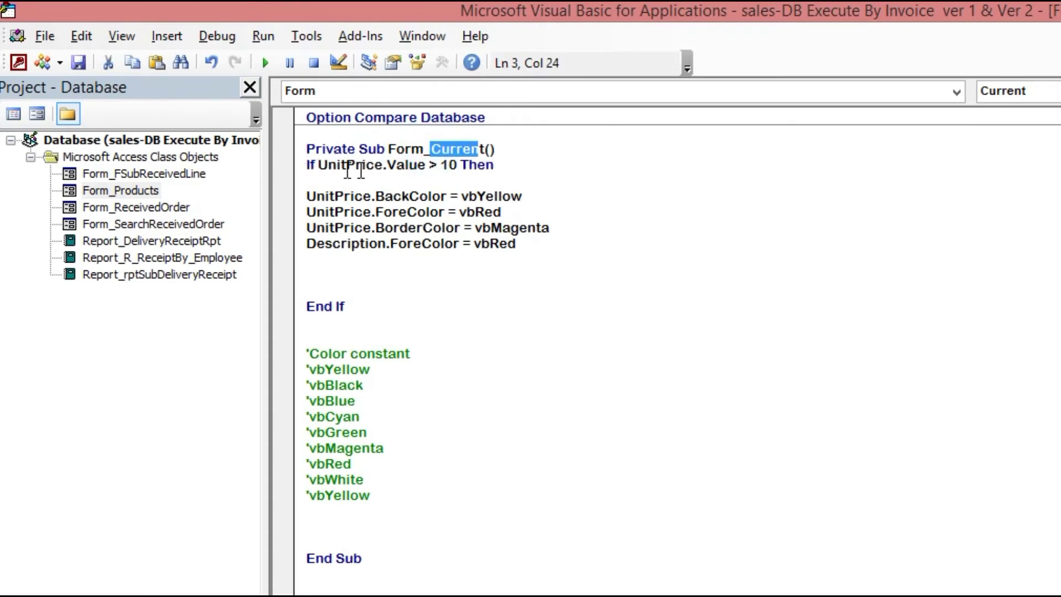
{"action": "left_click_drag", "start_coordinate": [328, 165], "coordinate": [354, 166]}
{"action": "double_click", "coordinate": [444, 170]}
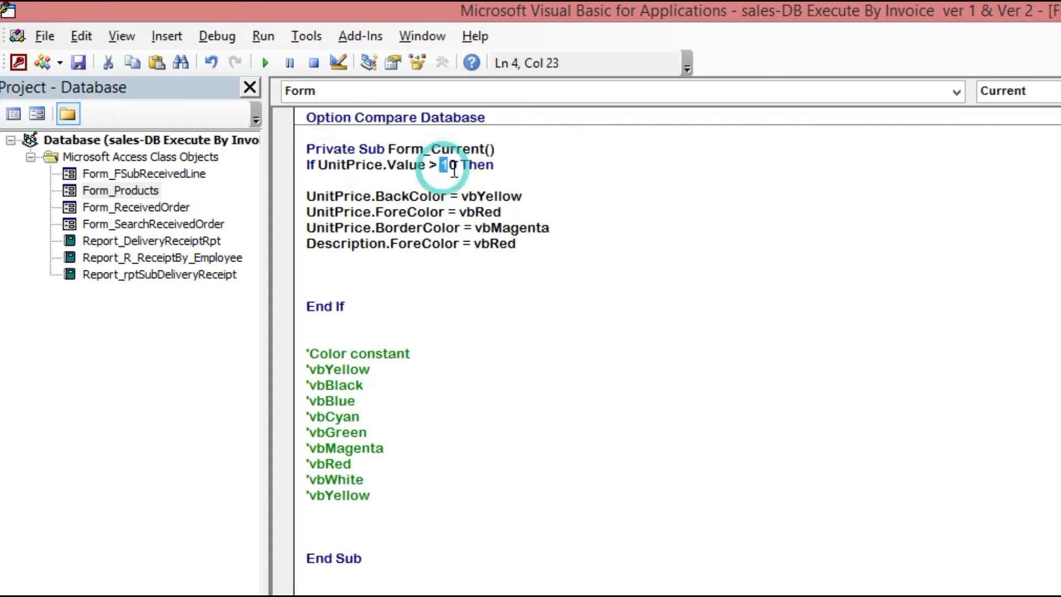
{"action": "left_click", "coordinate": [308, 196]}
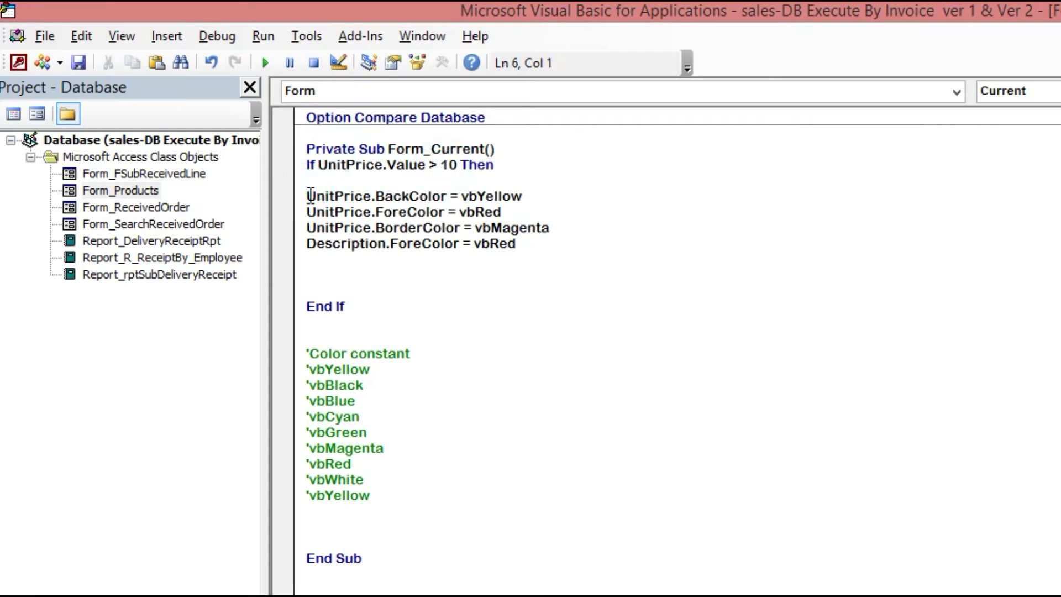
{"action": "left_click_drag", "start_coordinate": [315, 206], "coordinate": [471, 258]}
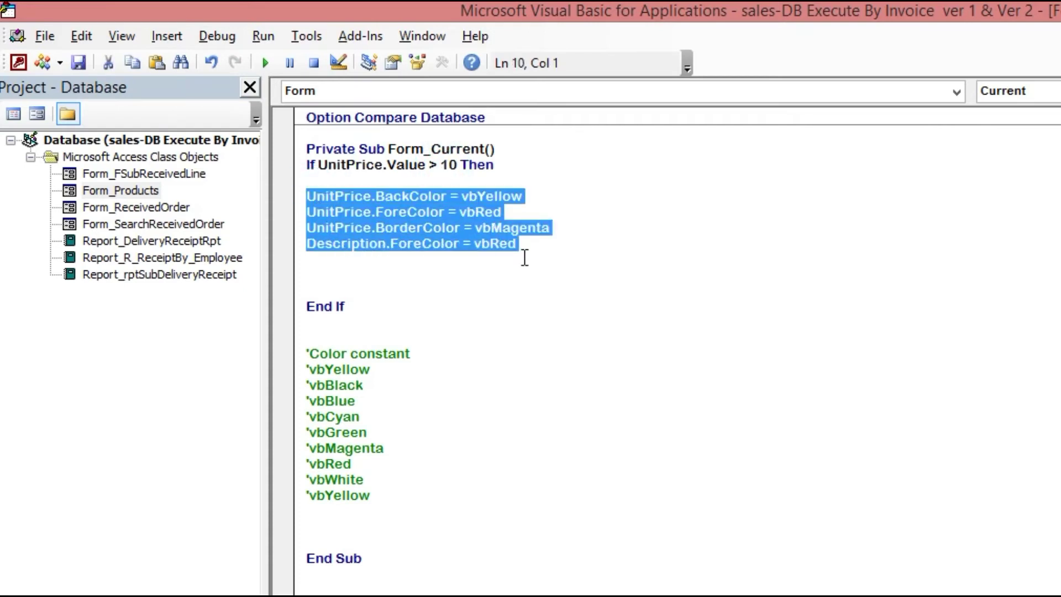
{"action": "left_click", "coordinate": [405, 270]}
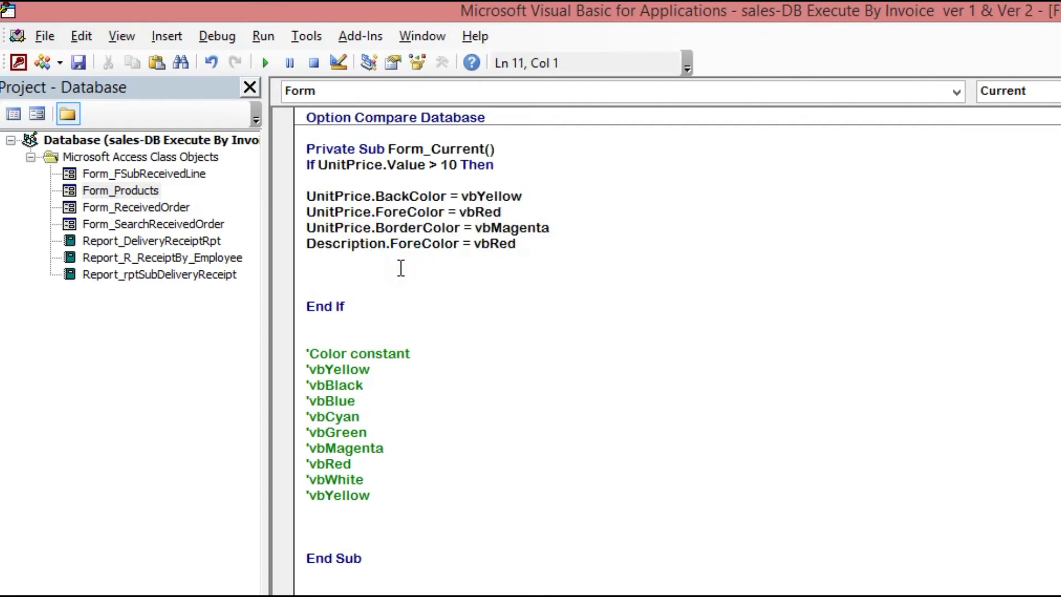
{"action": "left_click_drag", "start_coordinate": [440, 165], "coordinate": [451, 170]}
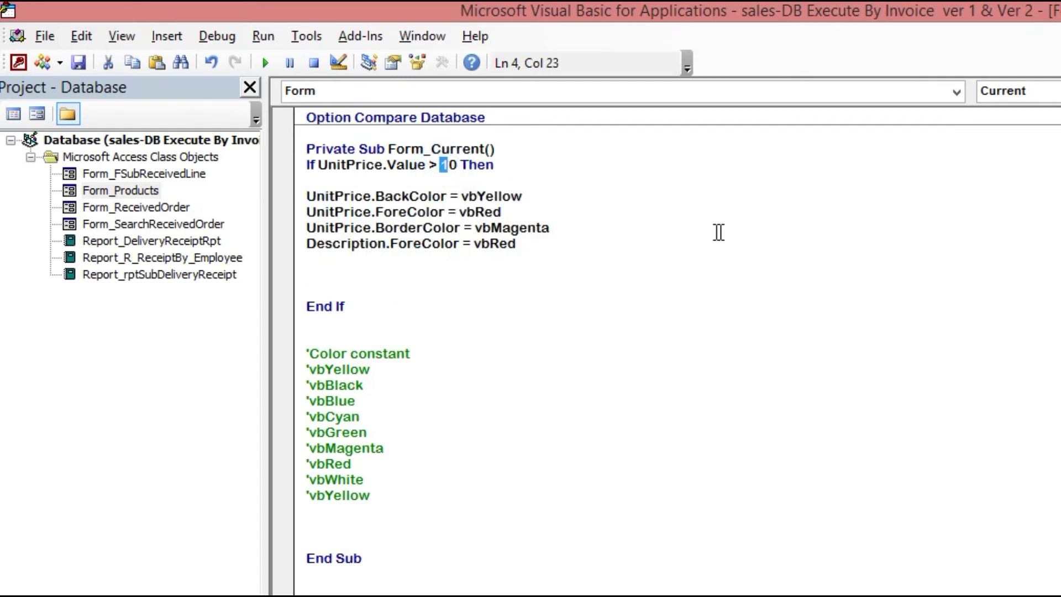
{"action": "mouse_move", "coordinate": [306, 197]}
{"action": "left_mouse_down"}
{"action": "mouse_move", "coordinate": [458, 250]}
{"action": "mouse_move", "coordinate": [587, 249]}
{"action": "left_mouse_up"}
{"action": "left_click", "coordinate": [341, 272]}
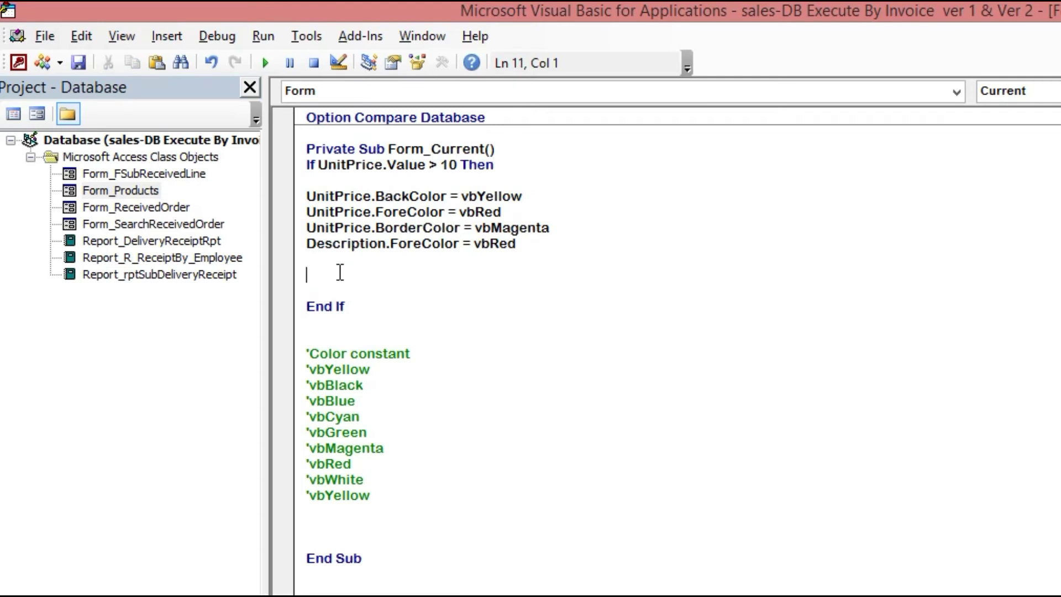
Step: Type Else above End If and paste a copy of the four colour statements beneath it
{"action": "type", "text": "el"}
{"action": "type", "text": "se"}
{"action": "key", "text": "Return"}
{"action": "key", "text": "Return"}
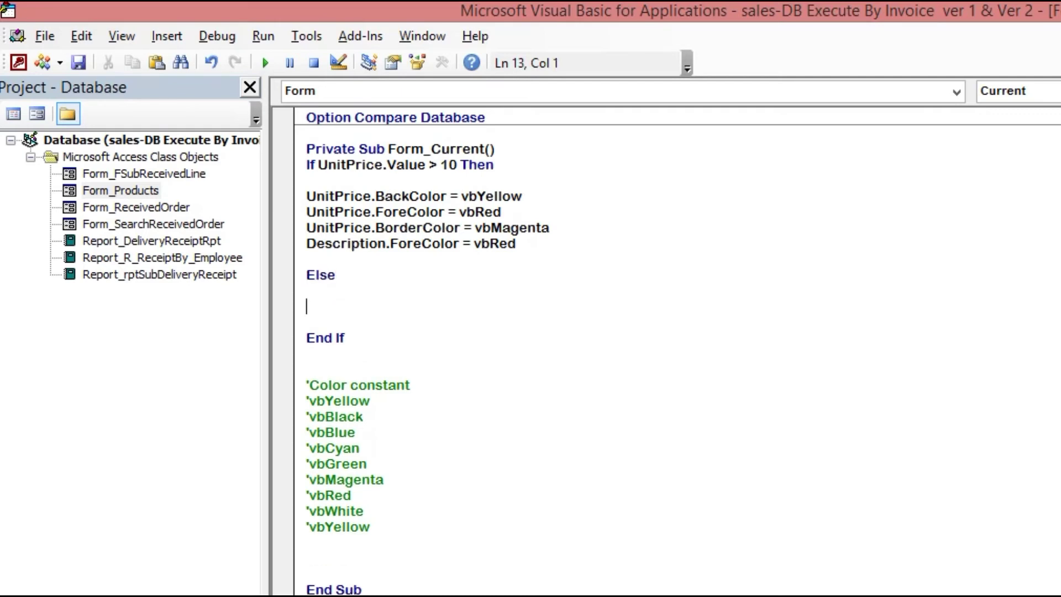
{"action": "left_click_drag", "start_coordinate": [306, 197], "coordinate": [576, 239]}
{"action": "key", "text": "ctrl+c"}
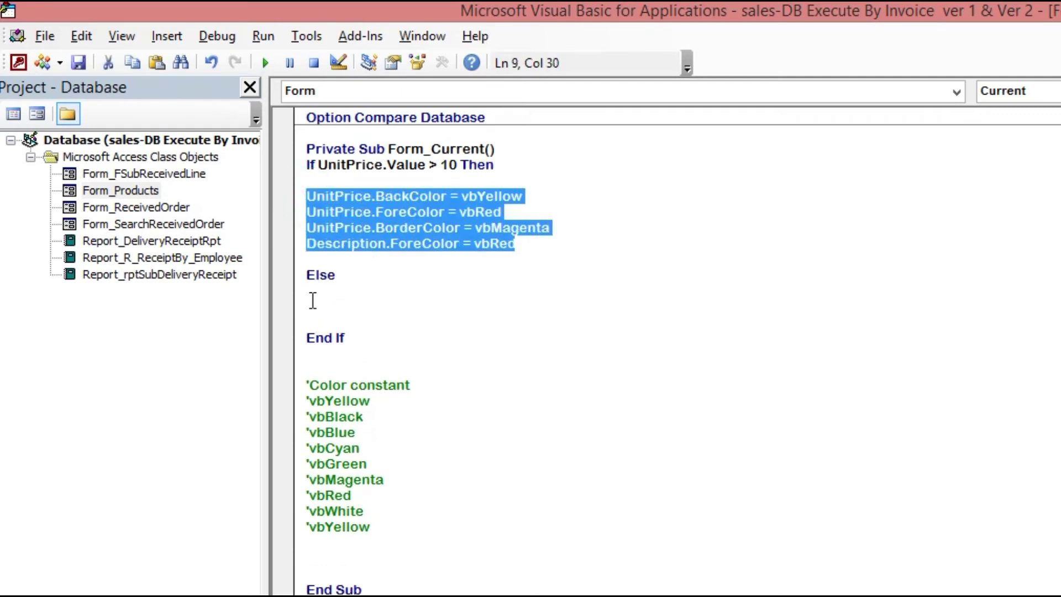
{"action": "left_click", "coordinate": [311, 302]}
{"action": "key", "text": "ctrl+v"}
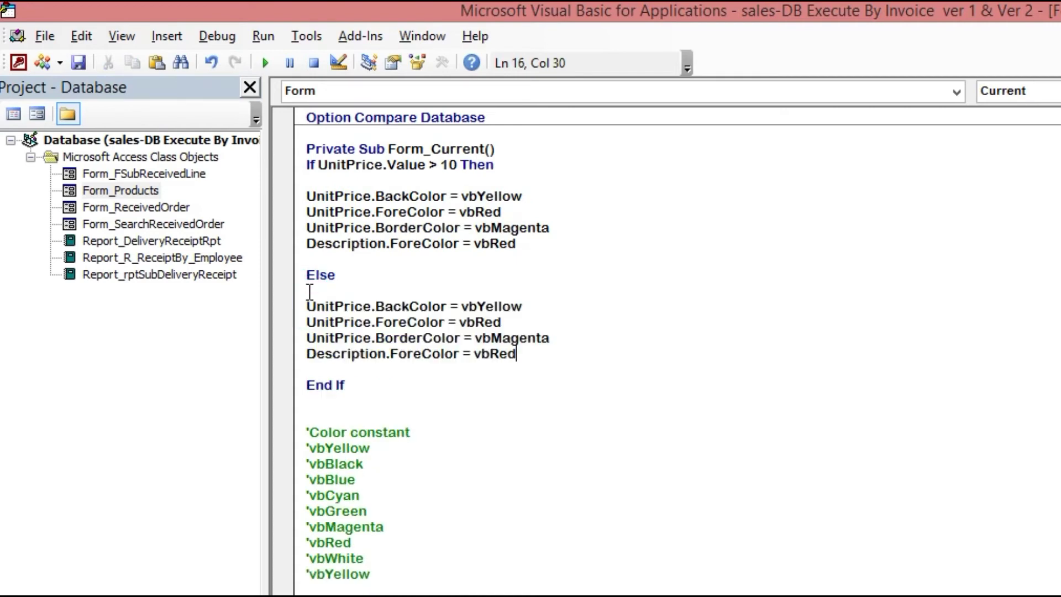
{"action": "left_click_drag", "start_coordinate": [425, 165], "coordinate": [474, 180]}
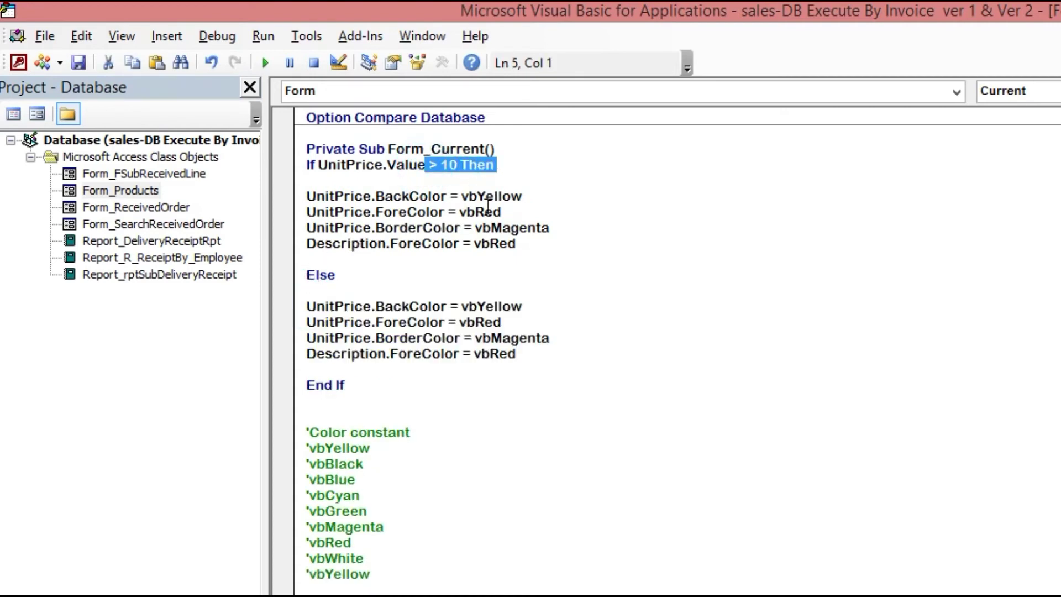
{"action": "left_click", "coordinate": [482, 204]}
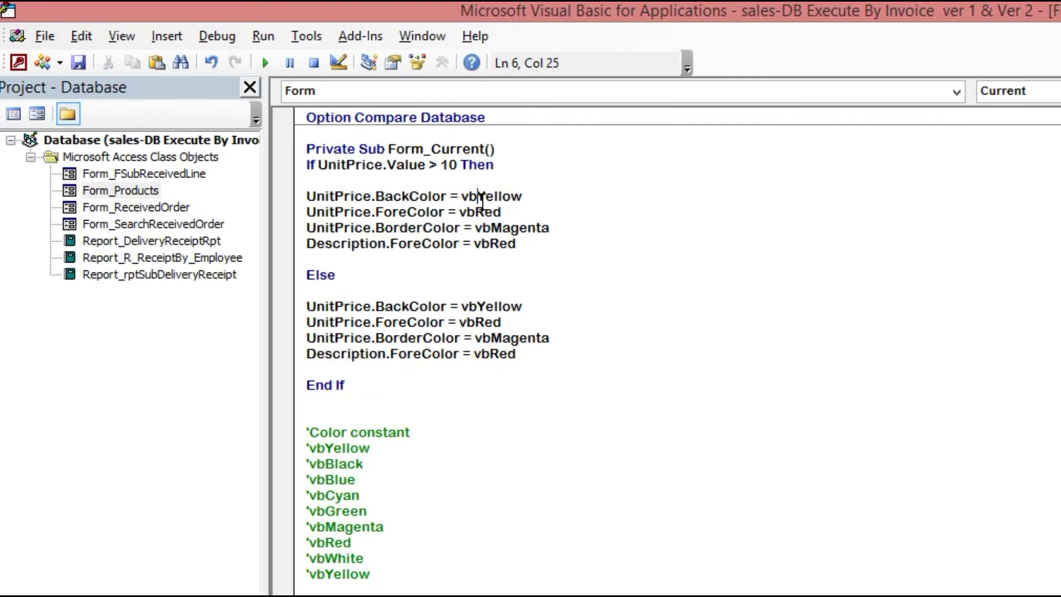
{"action": "left_click_drag", "start_coordinate": [480, 200], "coordinate": [542, 202]}
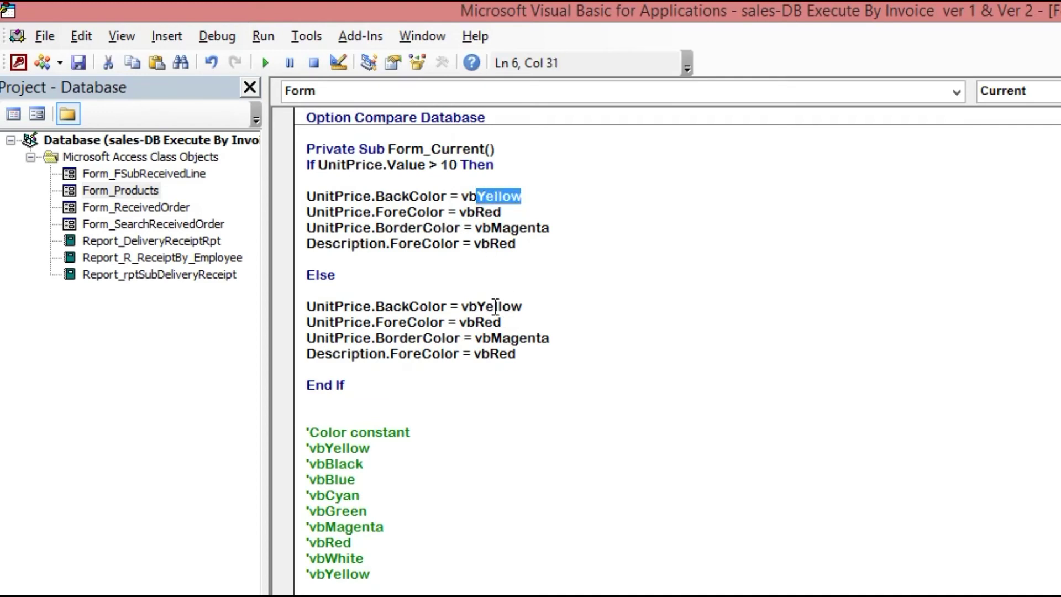
Step: In the Else branch, change BackColor to vbWhite and ForeColor to vbBlack
{"action": "left_click", "coordinate": [480, 306]}
{"action": "left_click_drag", "start_coordinate": [481, 305], "coordinate": [559, 306]}
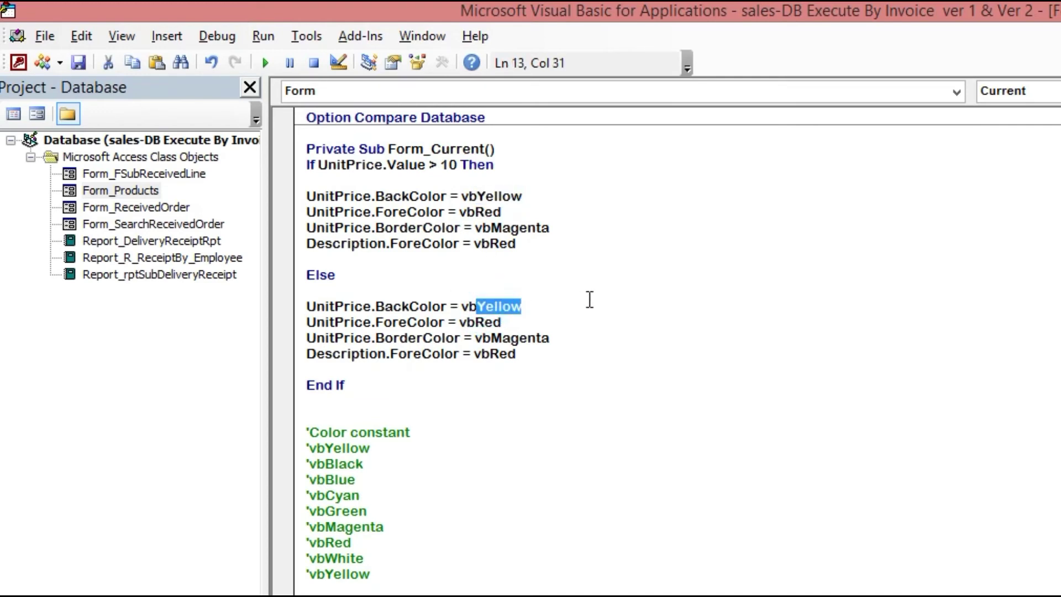
{"action": "type", "text": "White"}
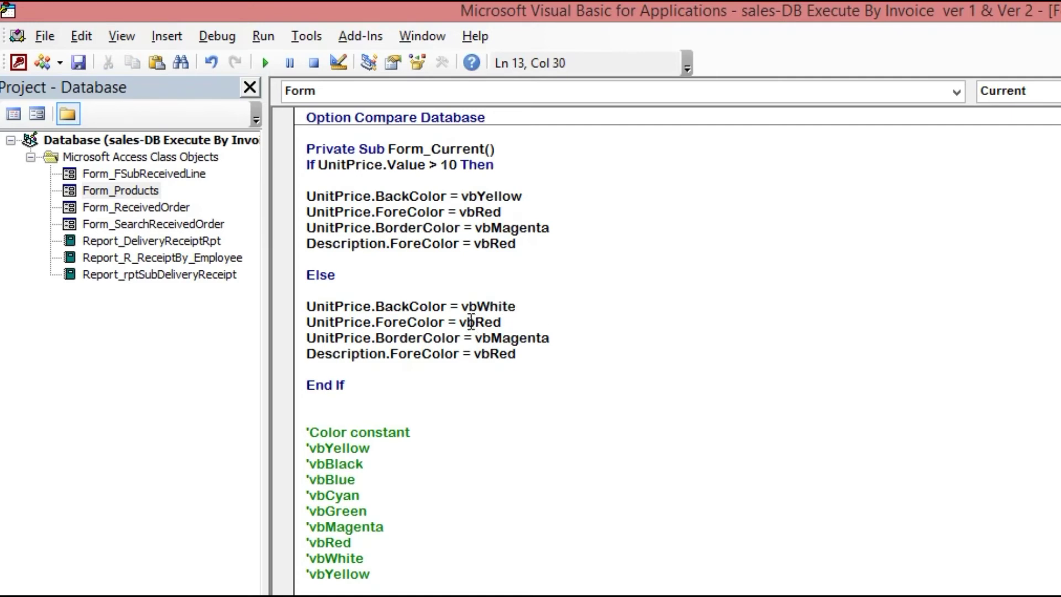
{"action": "left_click", "coordinate": [474, 322], "text": "shift"}
{"action": "left_click", "coordinate": [555, 325]}
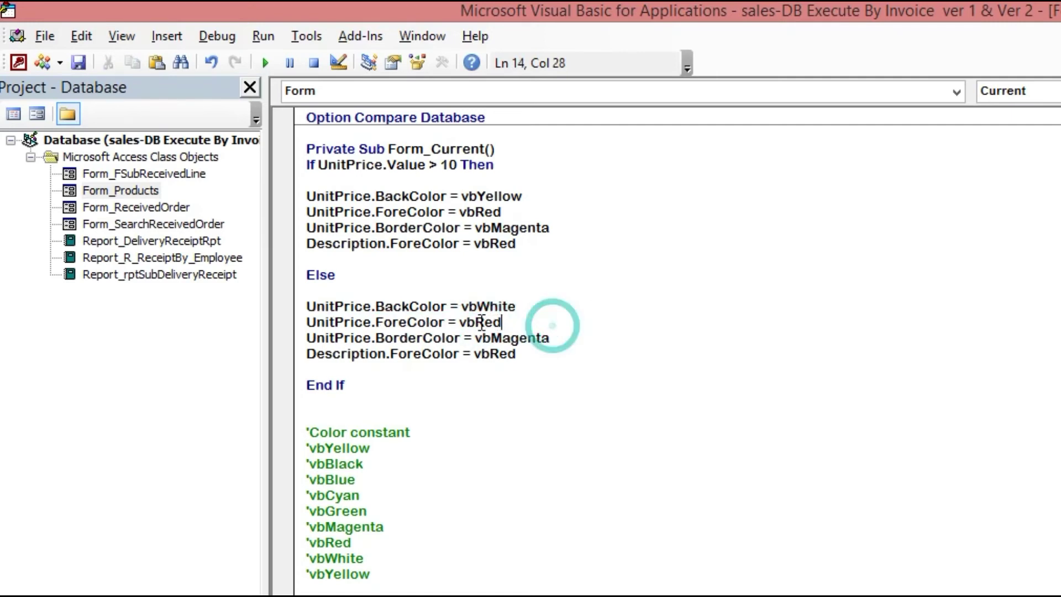
{"action": "left_click_drag", "start_coordinate": [475, 322], "coordinate": [555, 324]}
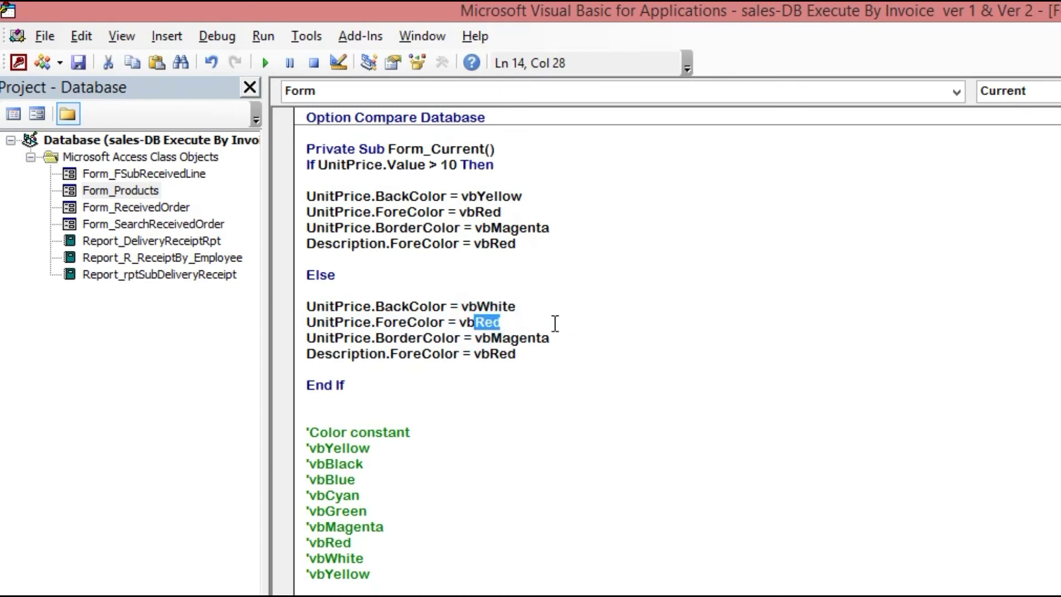
{"action": "type", "text": "Back"}
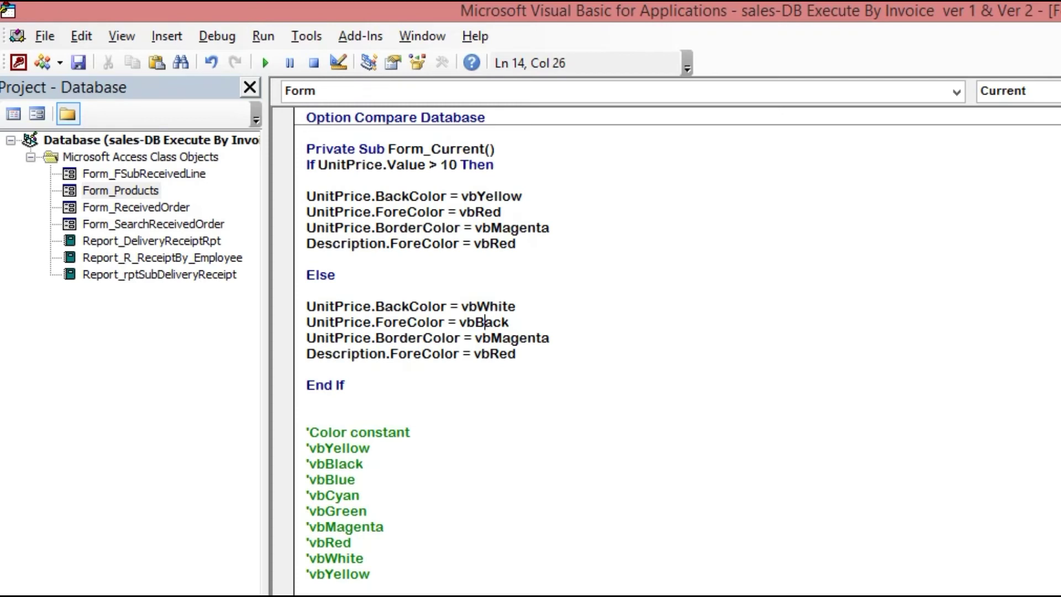
{"action": "type", "text": "l"}
{"action": "left_click", "coordinate": [558, 340]}
{"action": "left_click_drag", "start_coordinate": [475, 324], "coordinate": [557, 323]}
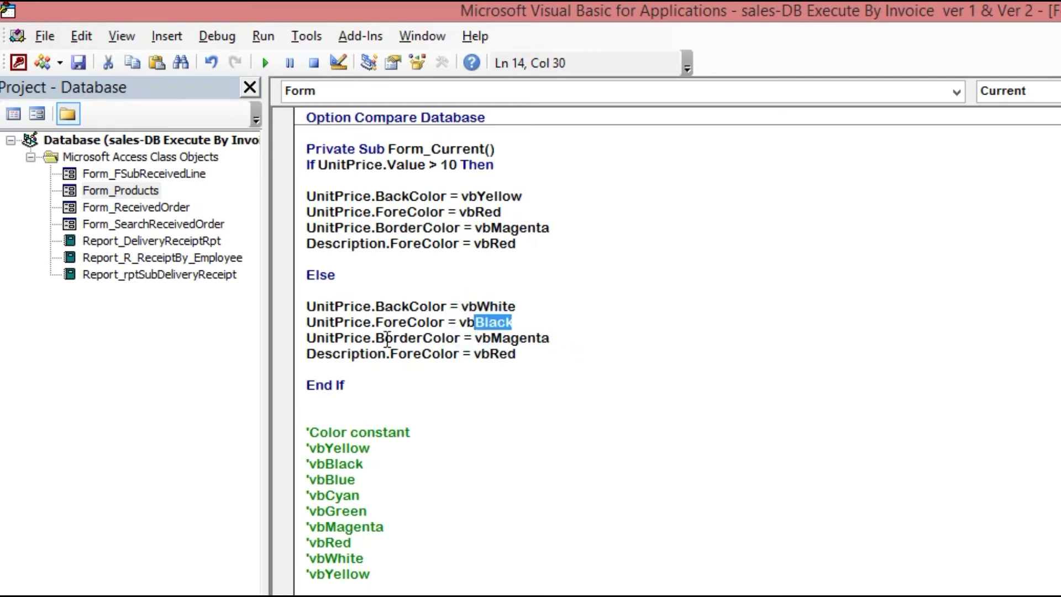
Step: Replace vbMagenta and vbRed with vbBlack on the Else BorderColor and Description lines
{"action": "left_click_drag", "start_coordinate": [493, 339], "coordinate": [632, 352]}
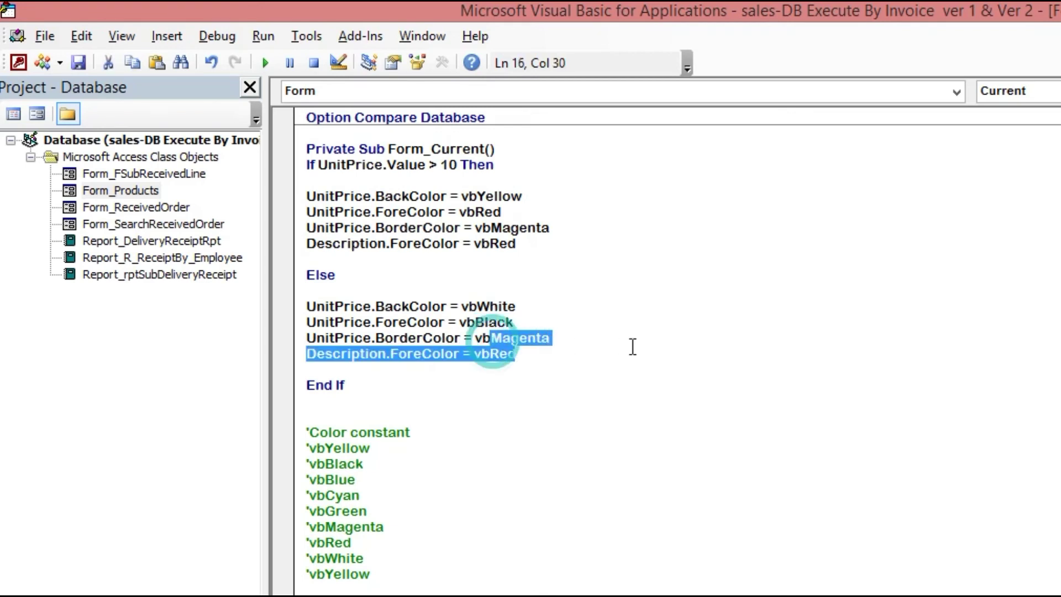
{"action": "left_click", "coordinate": [633, 346]}
{"action": "left_click", "coordinate": [495, 338]}
{"action": "left_click_drag", "start_coordinate": [495, 338], "coordinate": [618, 341]}
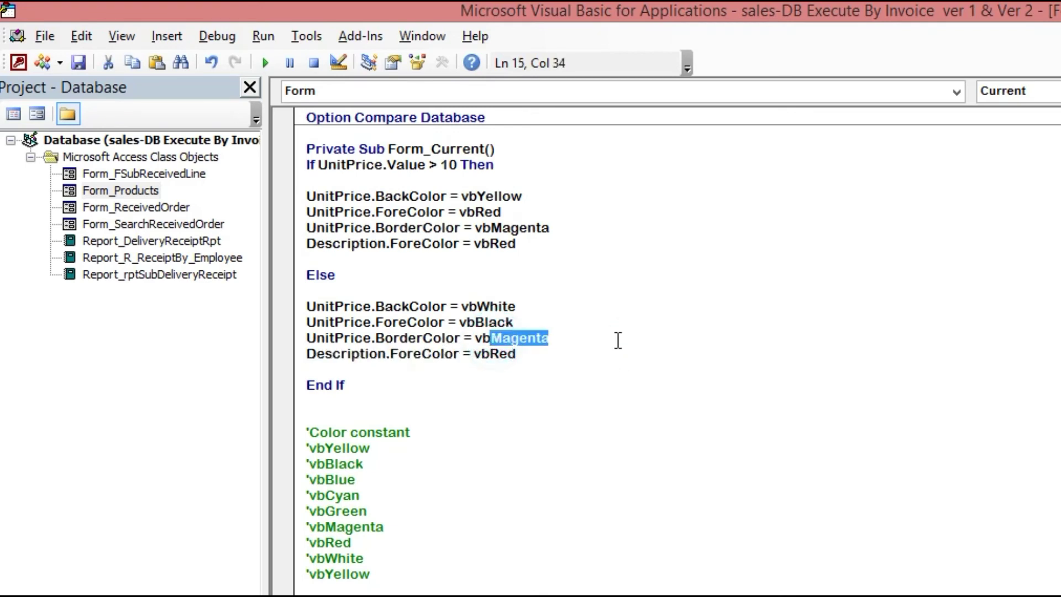
{"action": "key", "text": "ctrl+v"}
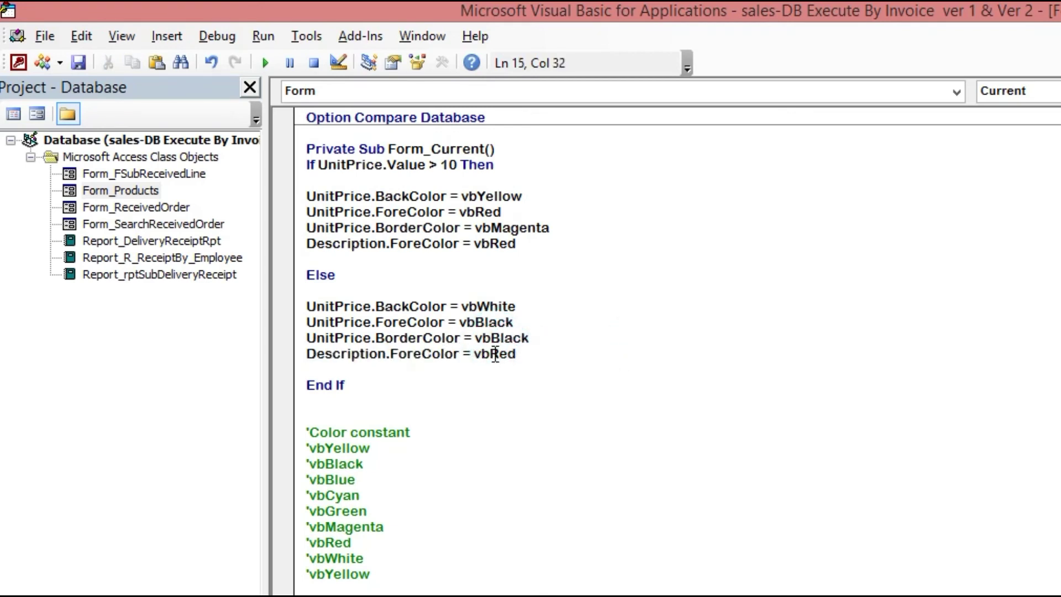
{"action": "left_click_drag", "start_coordinate": [490, 354], "coordinate": [542, 356]}
{"action": "key", "text": "ctrl+v"}
{"action": "left_click", "coordinate": [585, 319]}
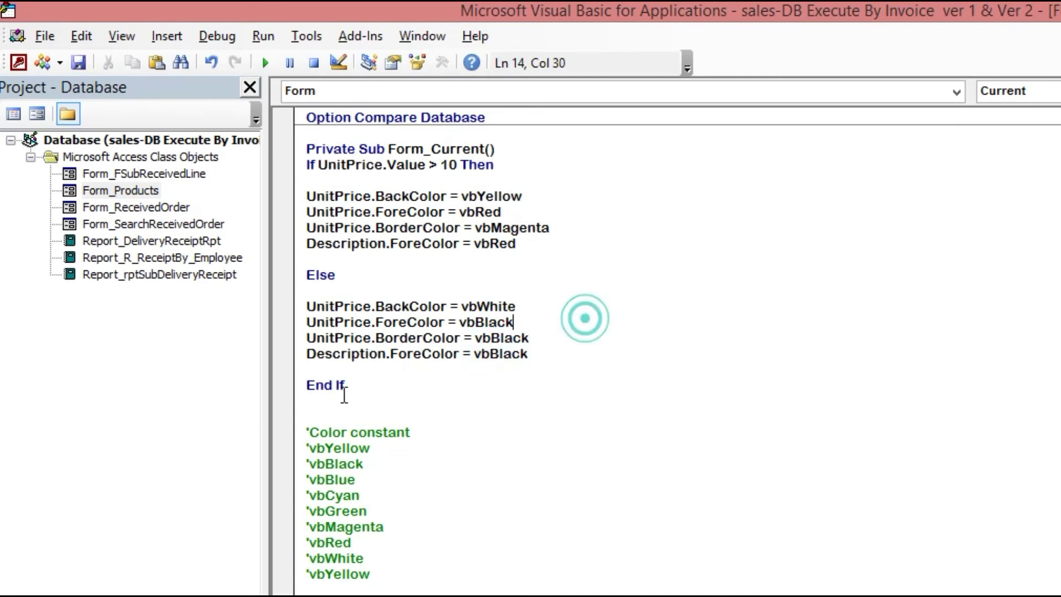
{"action": "left_click", "coordinate": [334, 366]}
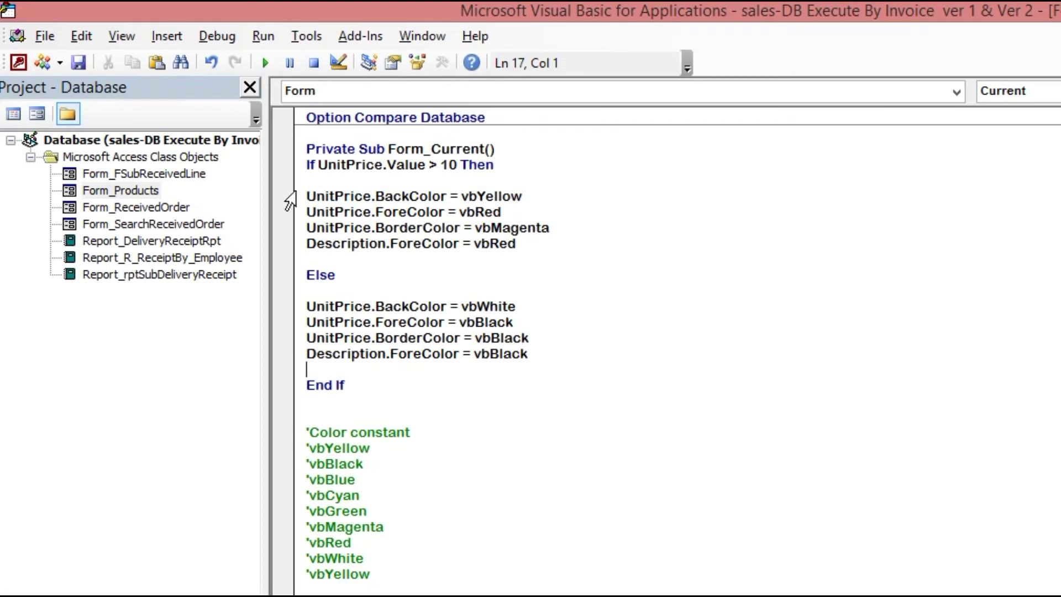
Step: Walk through the If branch, the > 10 condition, Else and the Else colour statements
{"action": "left_click", "coordinate": [307, 179]}
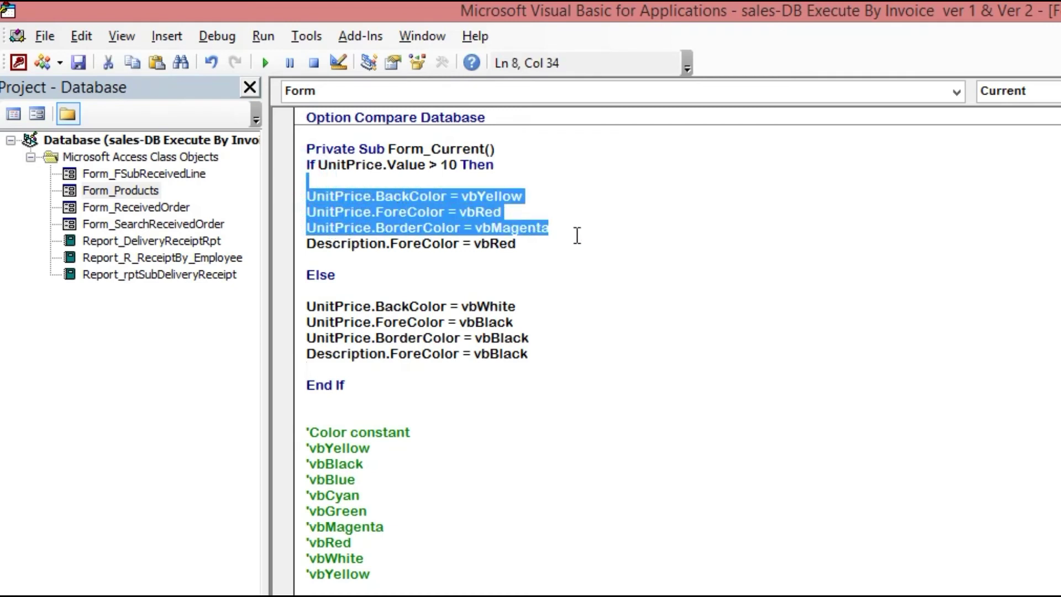
{"action": "left_click_drag", "start_coordinate": [328, 190], "coordinate": [581, 243]}
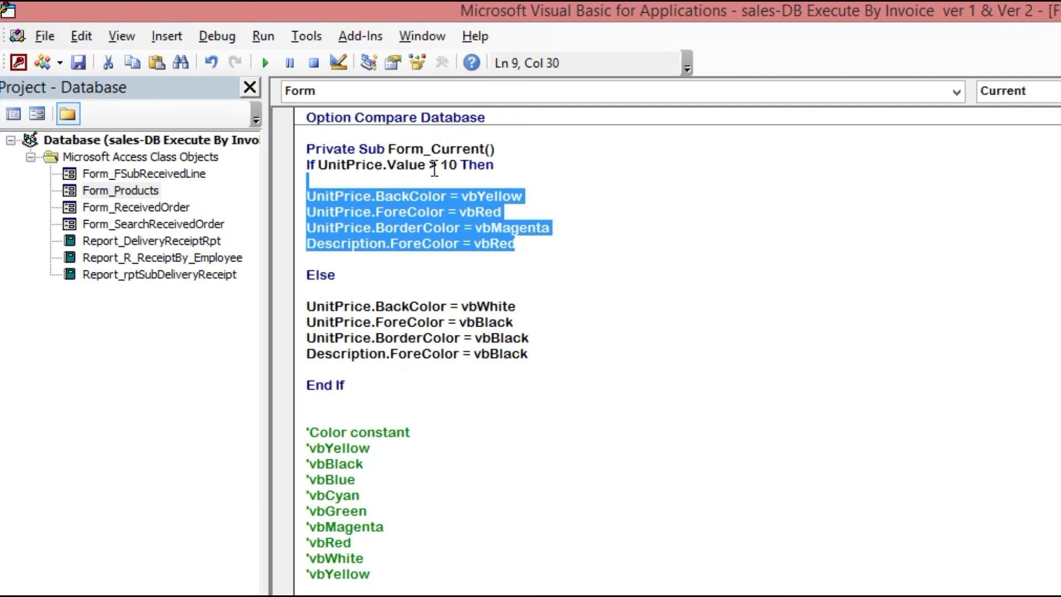
{"action": "left_click_drag", "start_coordinate": [429, 166], "coordinate": [449, 166]}
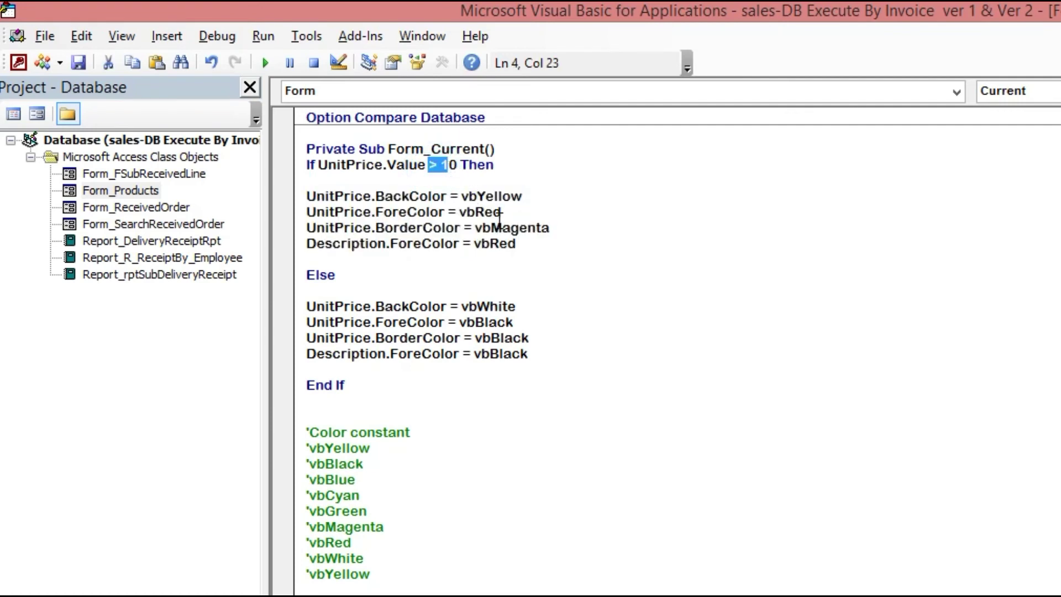
{"action": "double_click", "coordinate": [376, 275]}
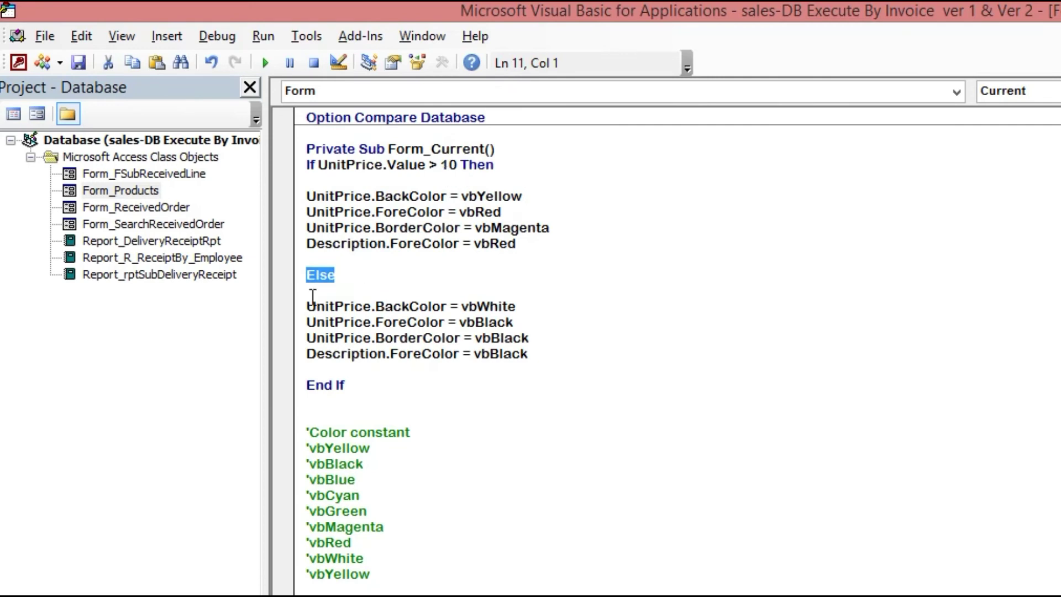
{"action": "left_click_drag", "start_coordinate": [307, 303], "coordinate": [540, 365]}
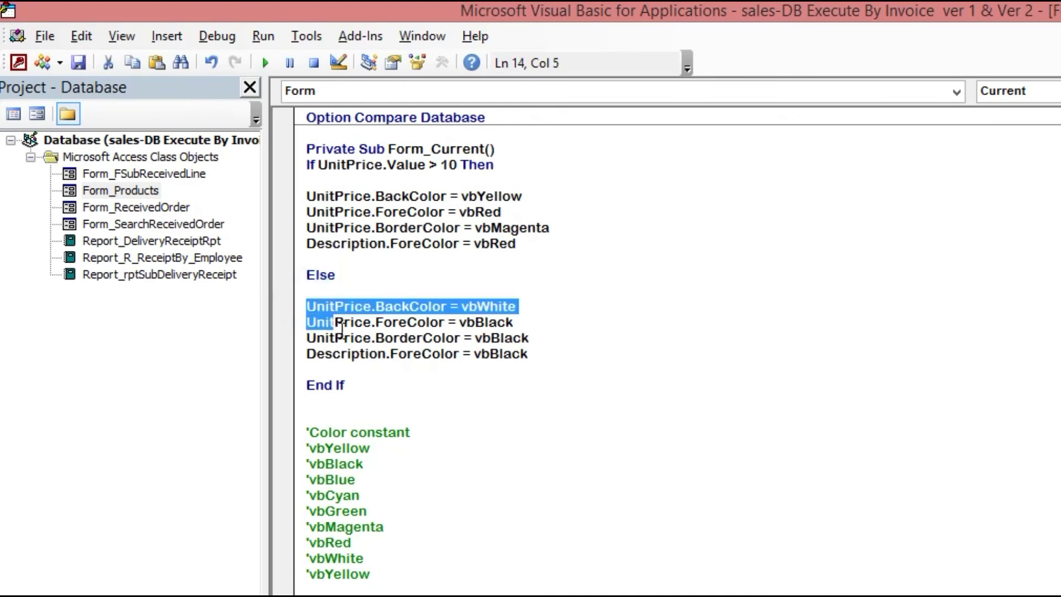
{"action": "left_click", "coordinate": [668, 267]}
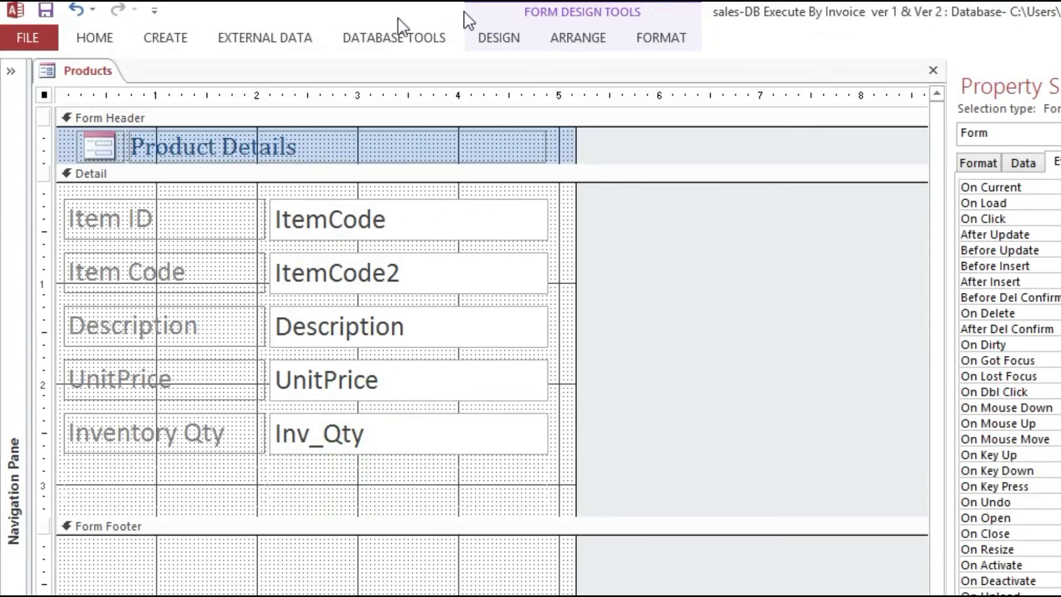
Step: Switch the Products form to Form View and page from Milk through Coffee to Tea at 8.00
{"action": "left_click", "coordinate": [106, 38]}
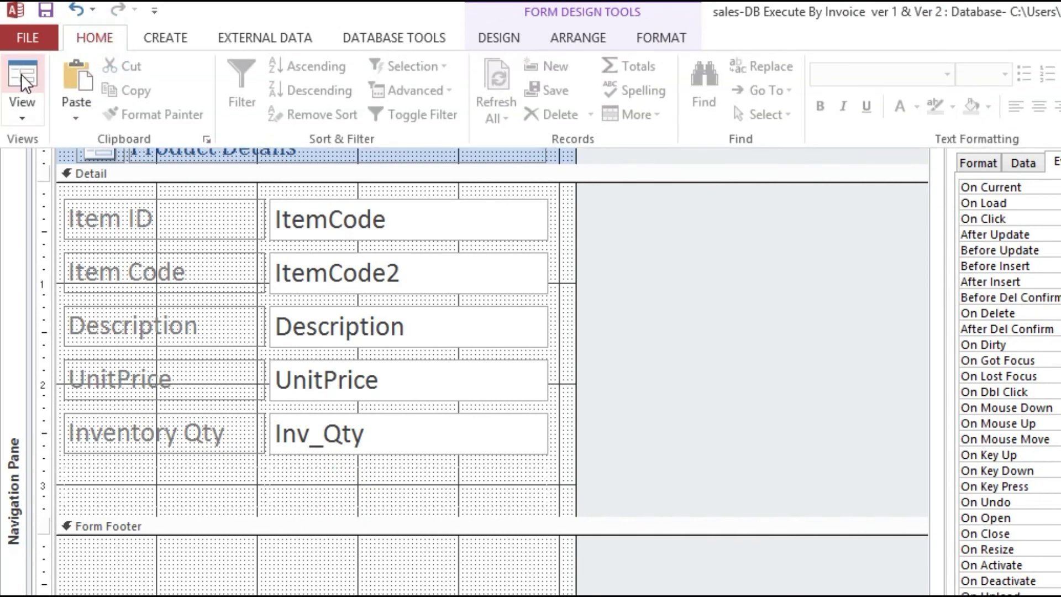
{"action": "left_click", "coordinate": [21, 74]}
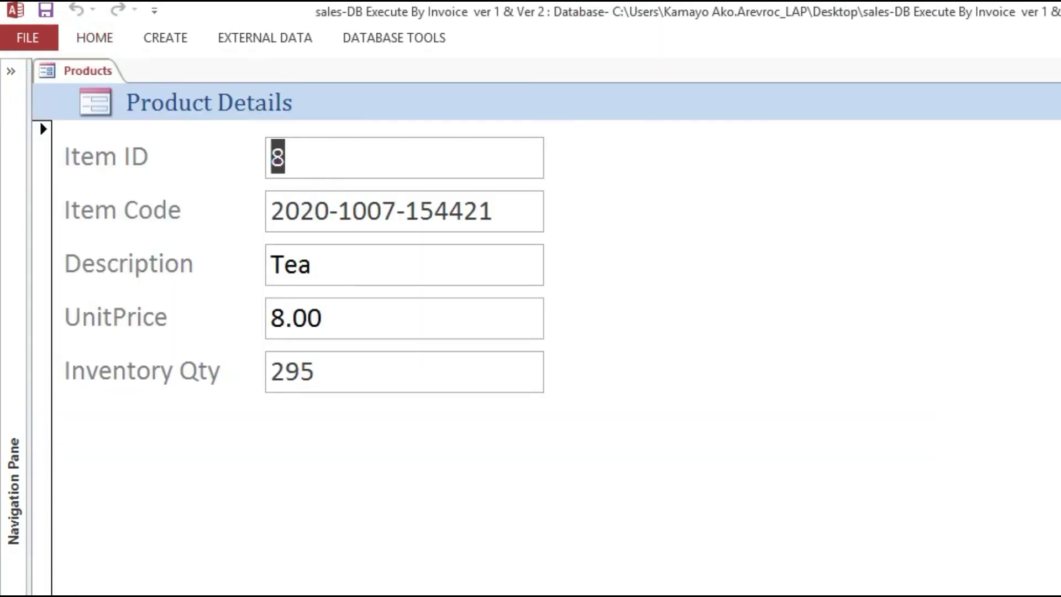
{"action": "key", "text": "Page_Up"}
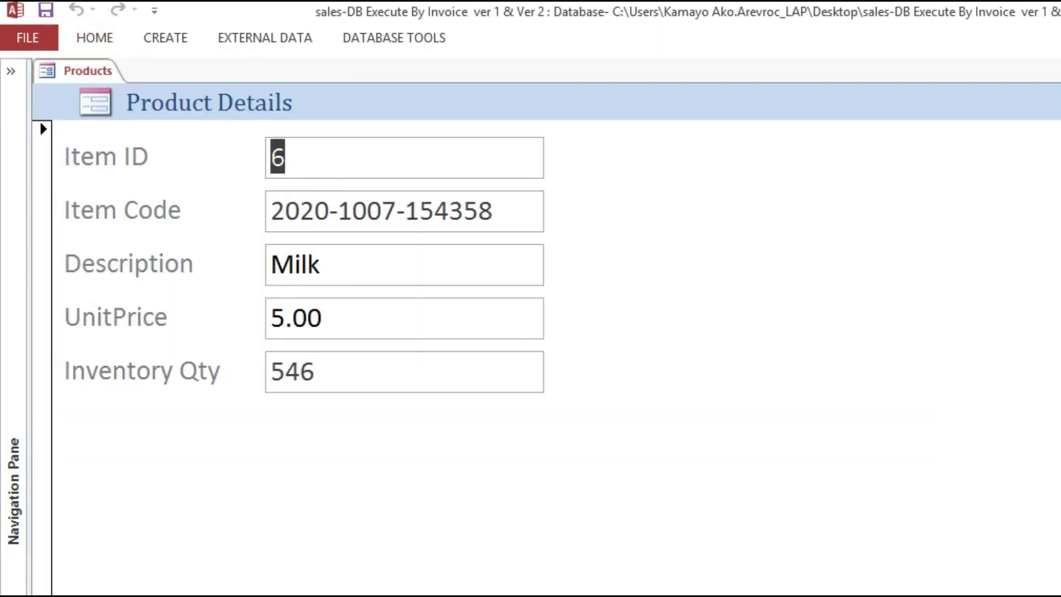
{"action": "key", "text": "Page_Down"}
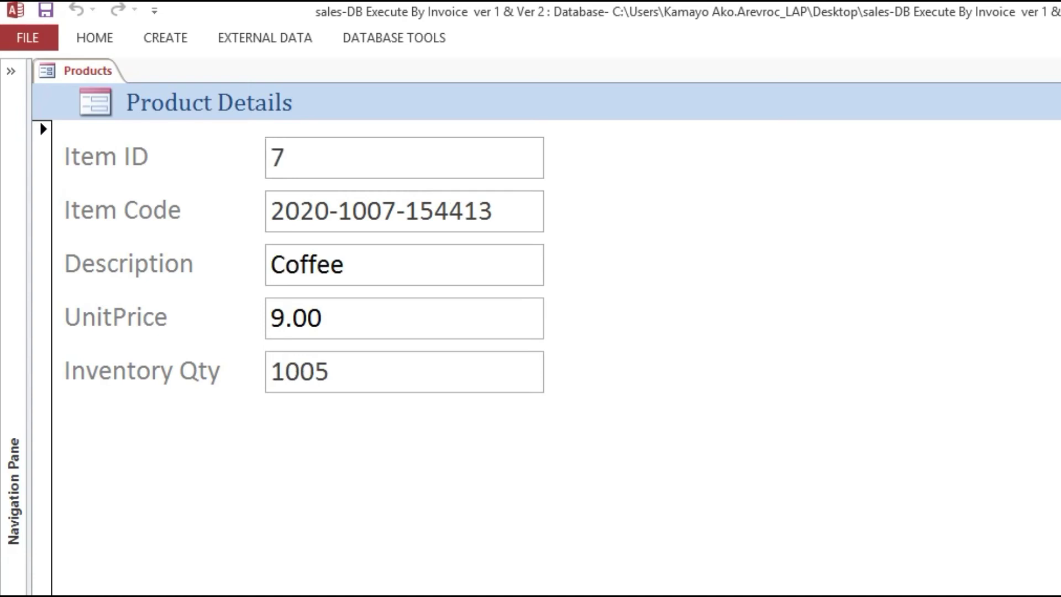
{"action": "key", "text": "Page_Down"}
{"action": "key", "text": "Page_Down"}
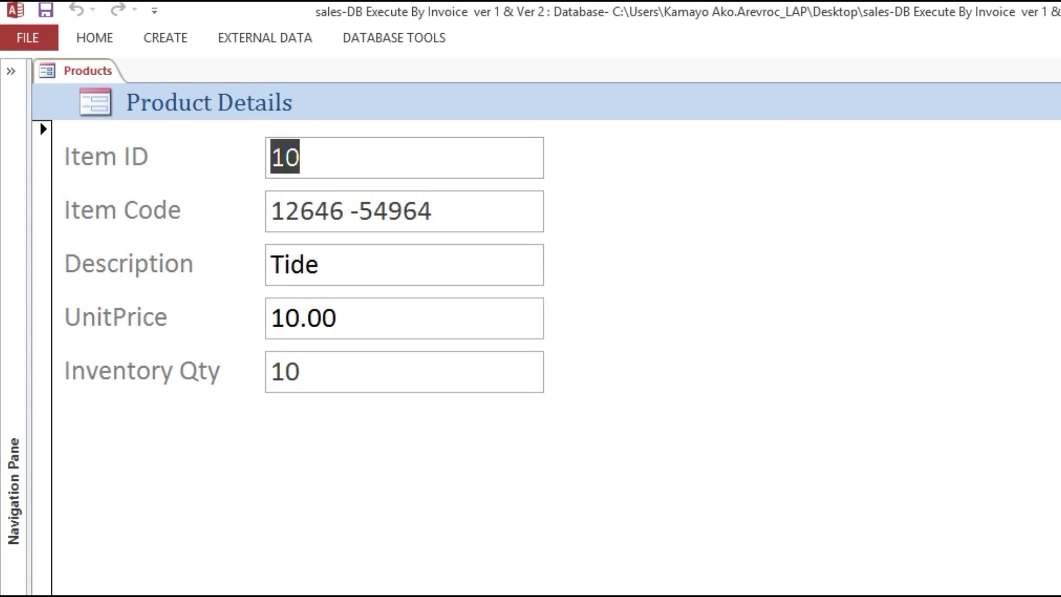
Step: Compare the Tide price with the Tea record at 11.00 and its yellow/red highlighting
{"action": "left_click_drag", "start_coordinate": [403, 330], "coordinate": [287, 326]}
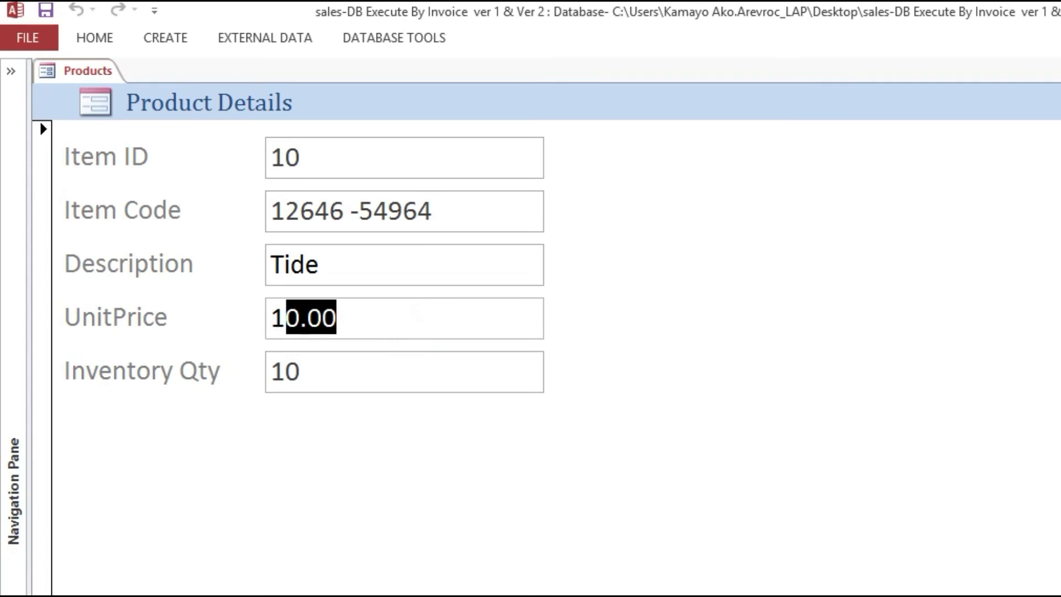
{"action": "key", "text": "Page_Down"}
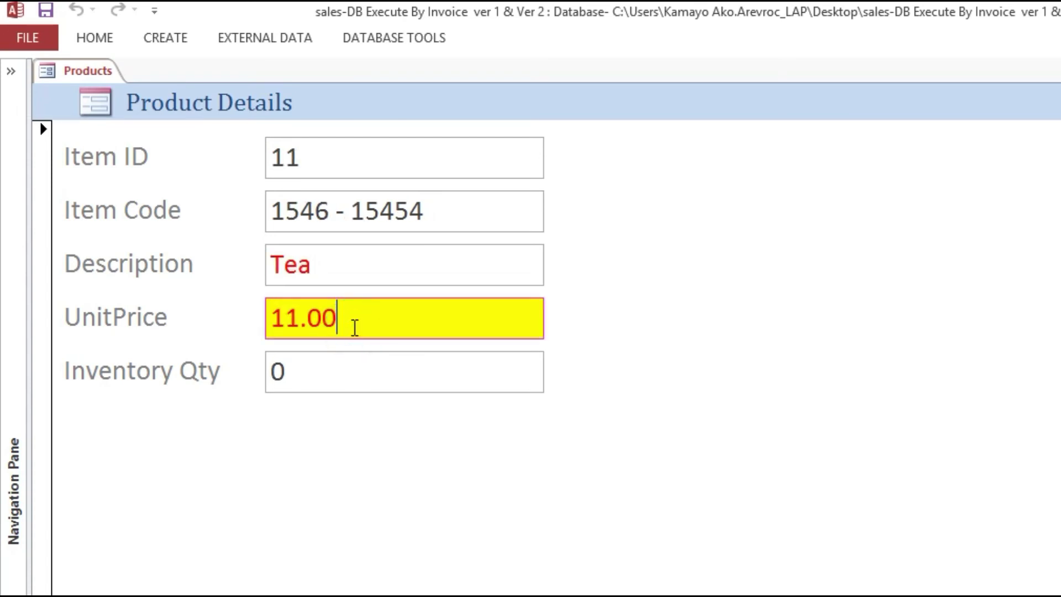
{"action": "left_click_drag", "start_coordinate": [354, 328], "coordinate": [272, 317]}
{"action": "left_click", "coordinate": [367, 265]}
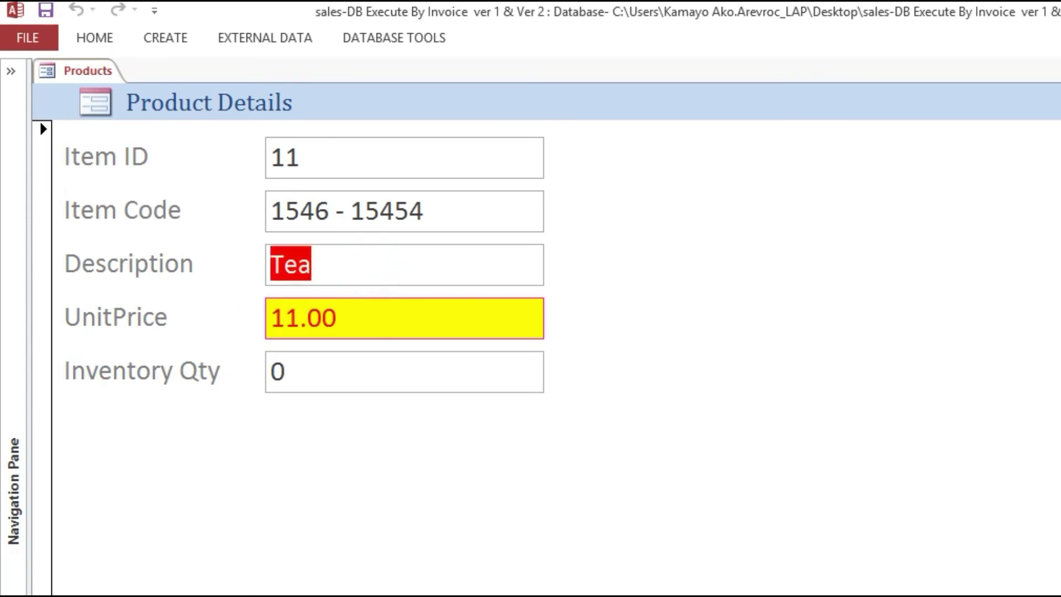
Step: Confirm Baby Oil at 9.00 stays unhighlighted, then page back to Tea at 8.00
{"action": "key", "text": "Page_Down"}
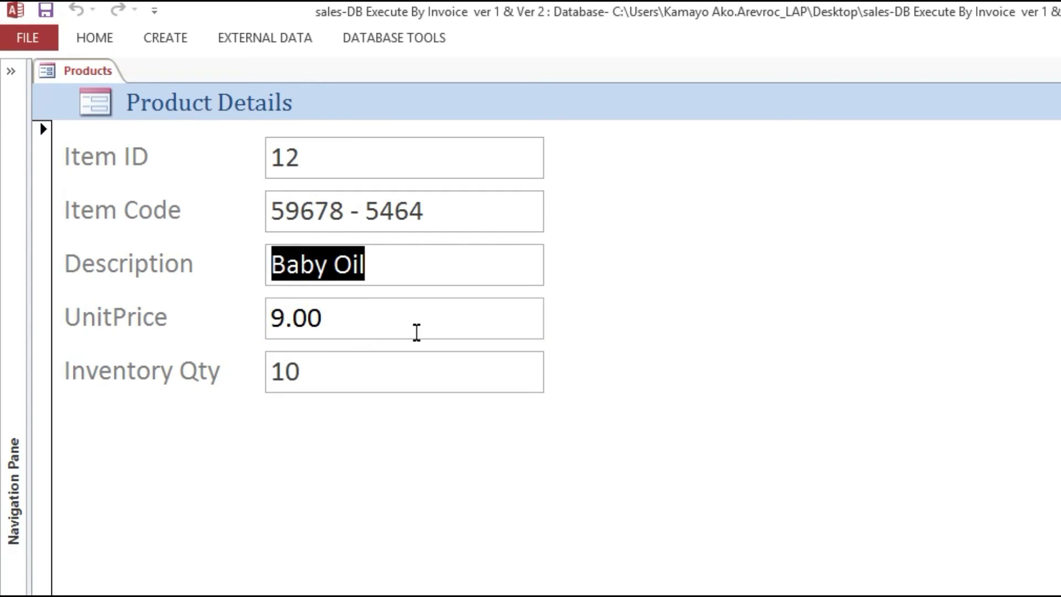
{"action": "left_click", "coordinate": [430, 321]}
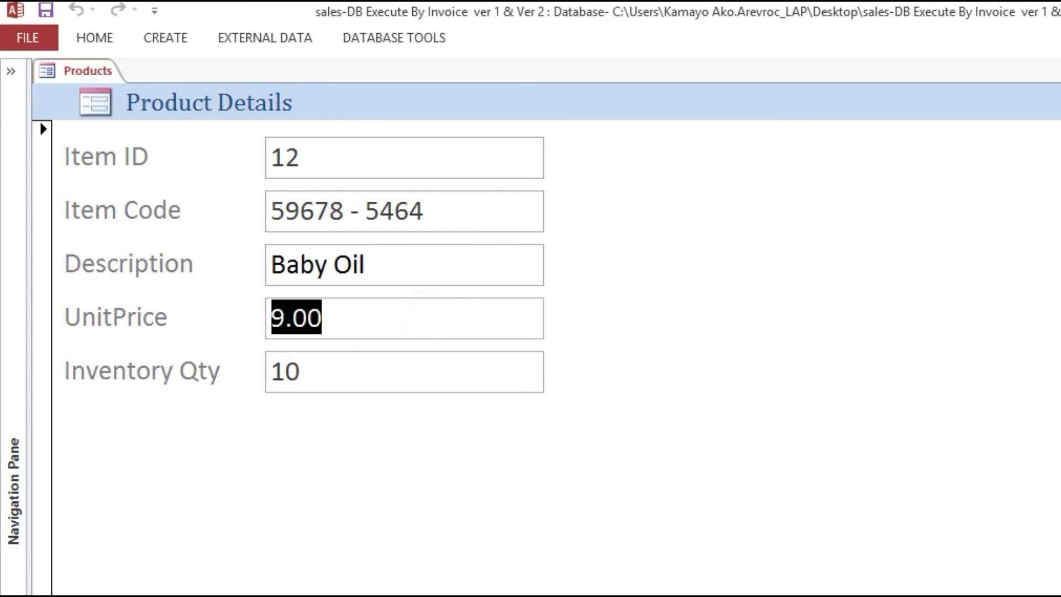
{"action": "key", "text": "Page_Up"}
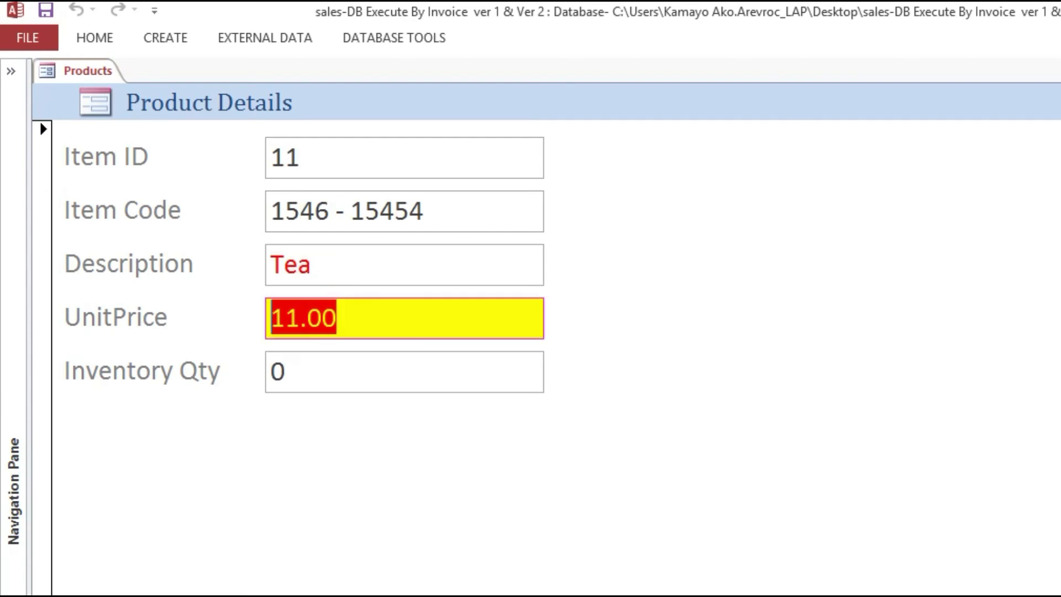
{"action": "left_click_drag", "start_coordinate": [391, 327], "coordinate": [270, 318]}
{"action": "key", "text": "Page_Up"}
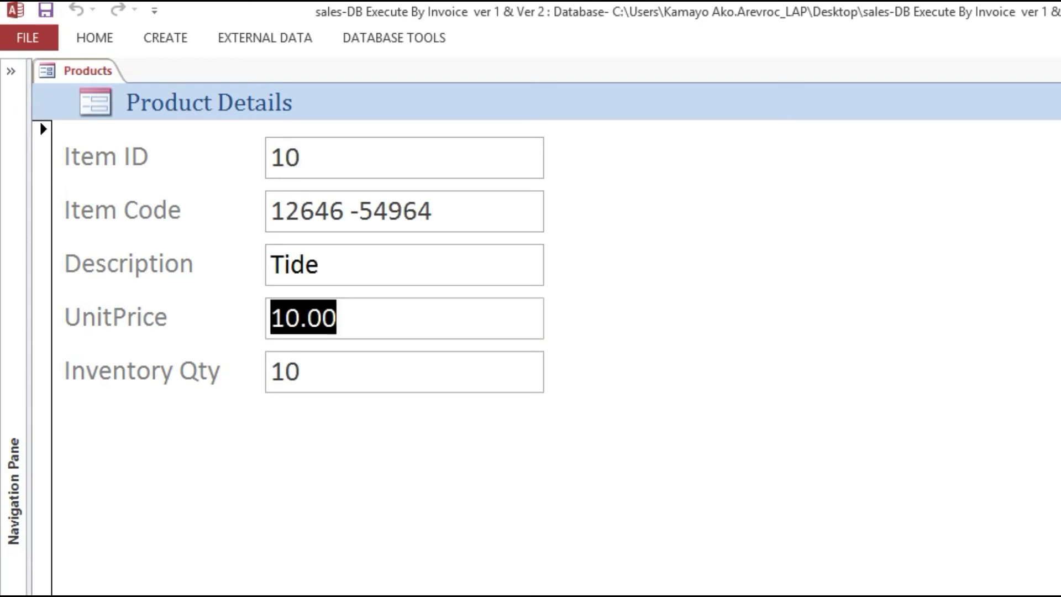
{"action": "key", "text": "Page_Up"}
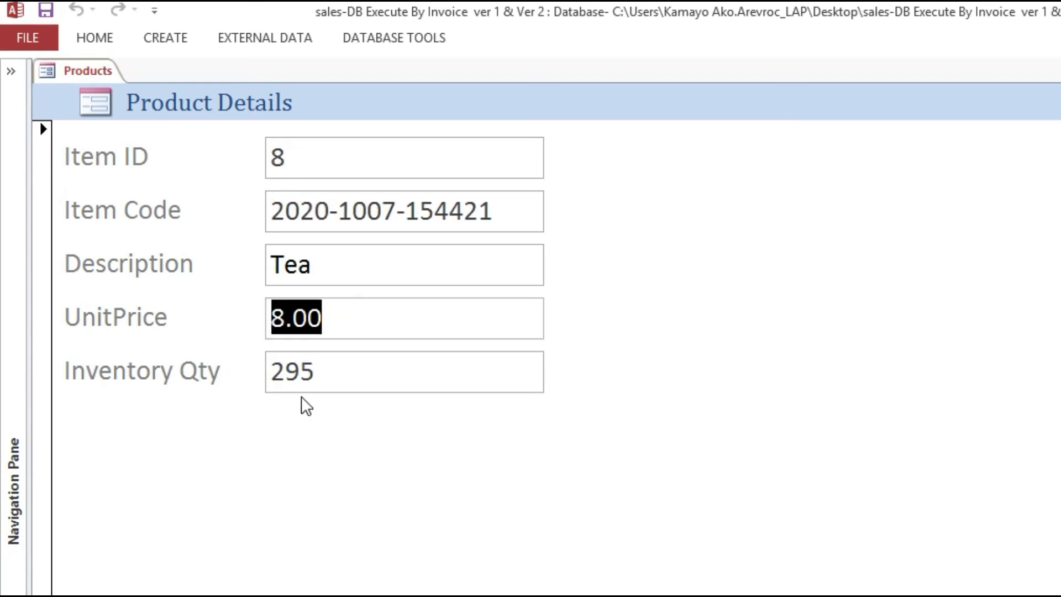
Step: Change Tea's UnitPrice from 8.00 to 13.00, then page away and back so it turns yellow
{"action": "left_click", "coordinate": [363, 322]}
{"action": "type", "text": "13"}
{"action": "key", "text": "Tab"}
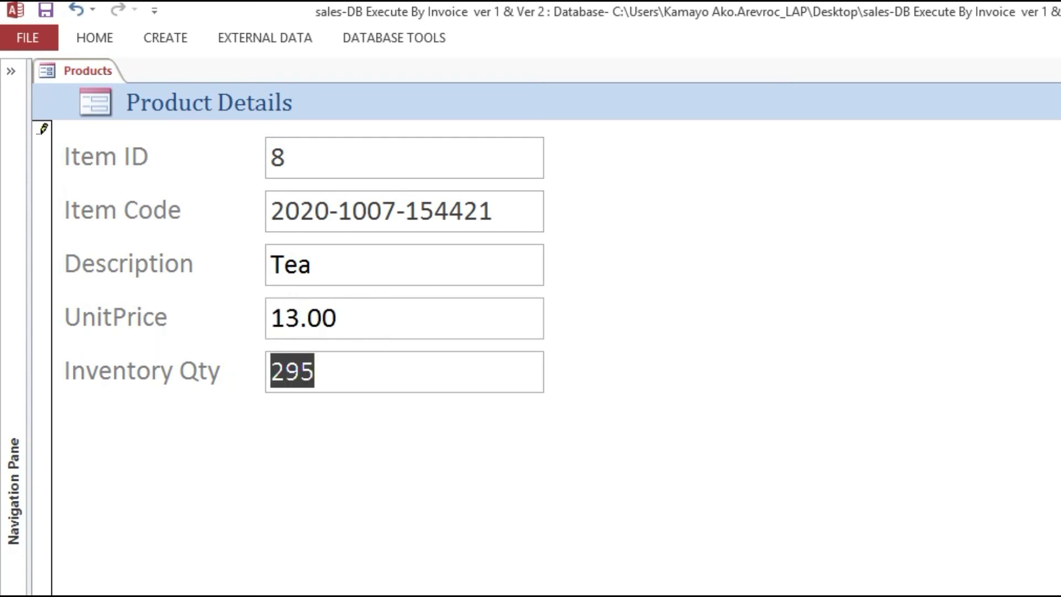
{"action": "key", "text": "Page_Up"}
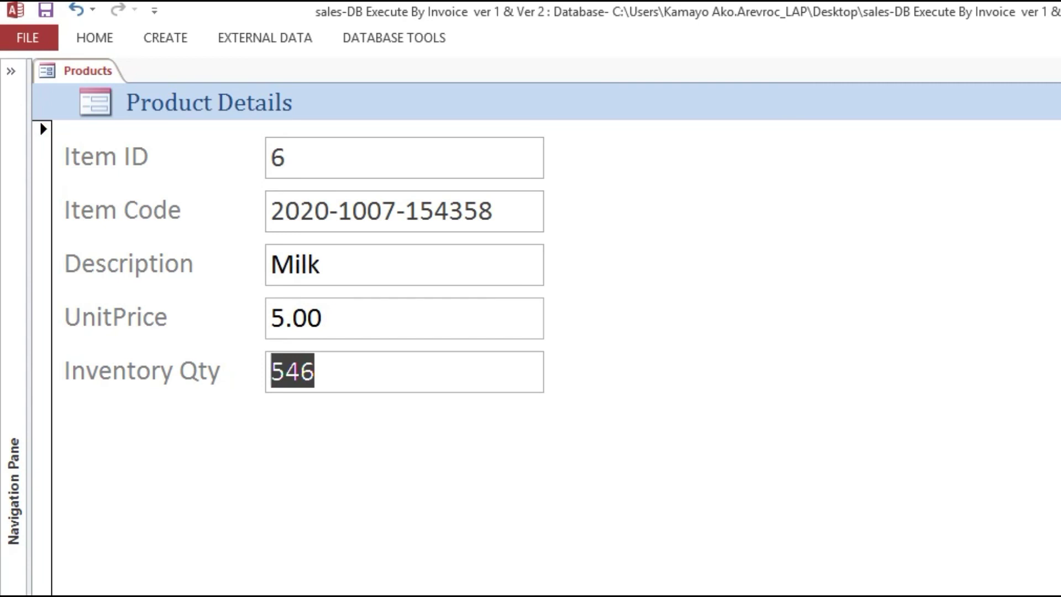
{"action": "key", "text": "Page_Down"}
{"action": "key", "text": "Page_Down"}
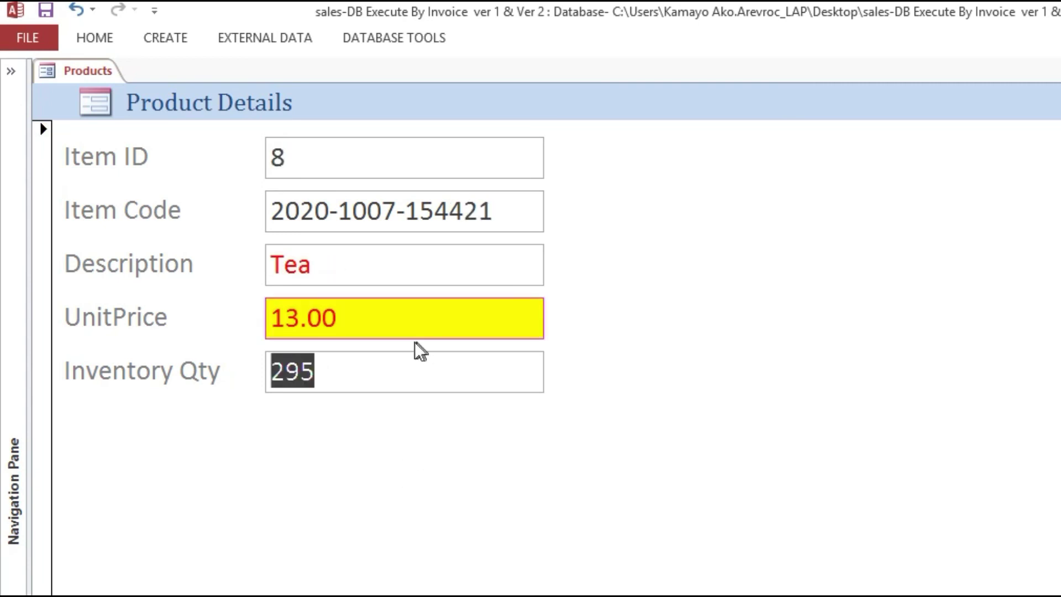
{"action": "left_click", "coordinate": [408, 320]}
{"action": "left_click_drag", "start_coordinate": [408, 320], "coordinate": [140, 573]}
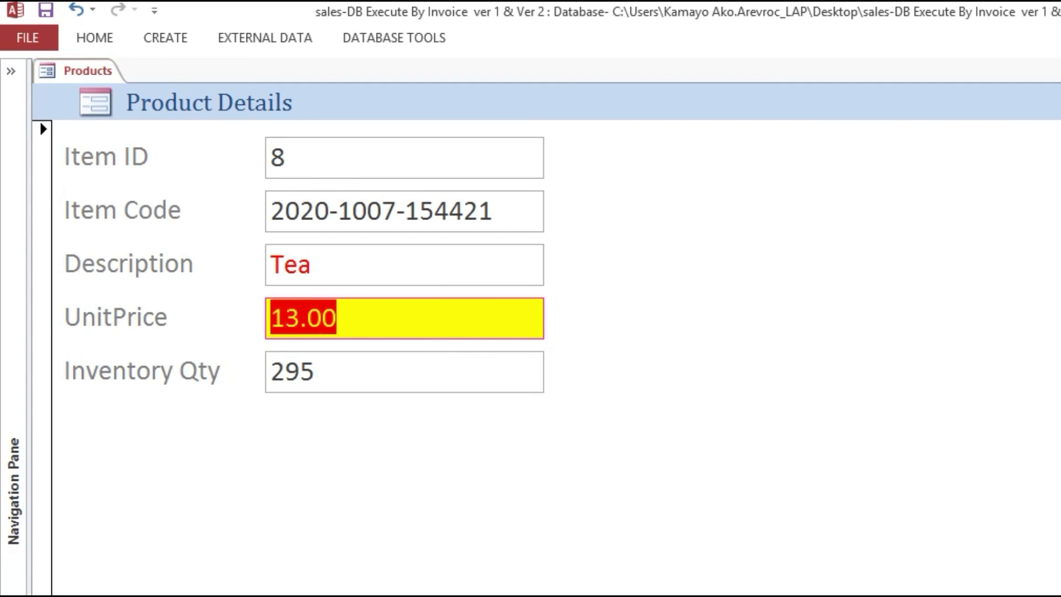
{"action": "key", "text": "Page_Down"}
{"action": "key", "text": "Page_Down"}
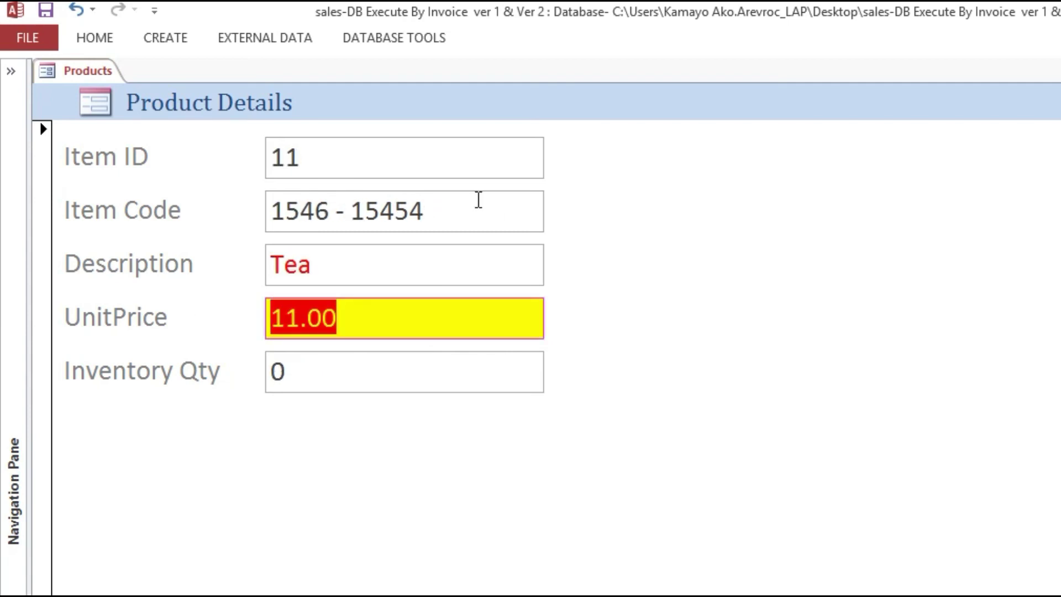